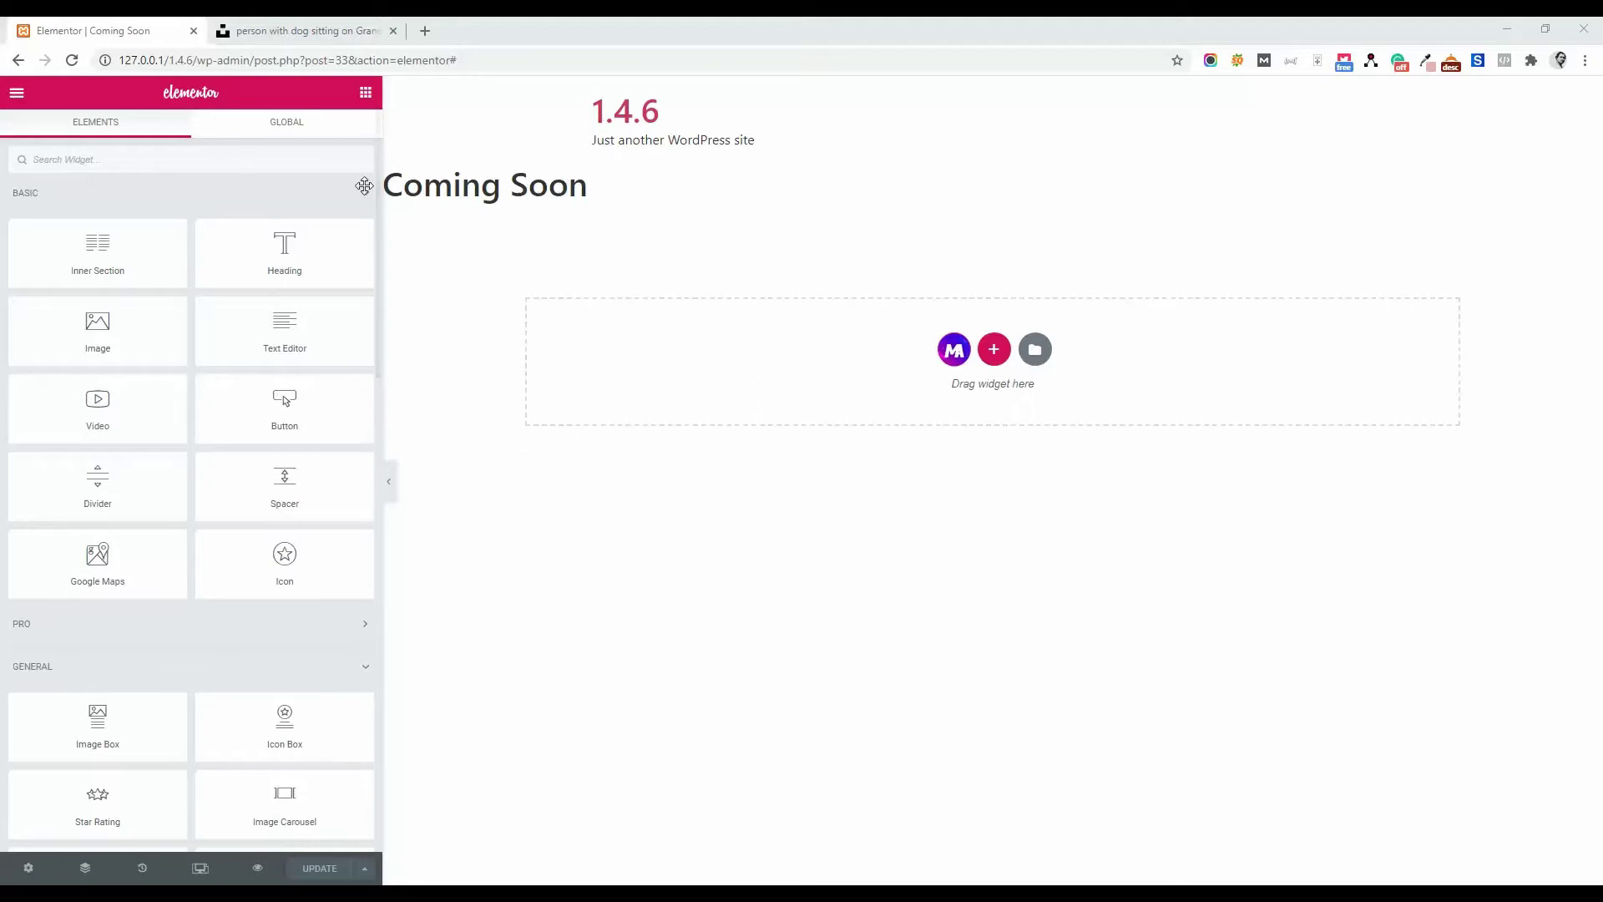
scroll(281, 300, down, 1)
scroll(281, 301, down, 3)
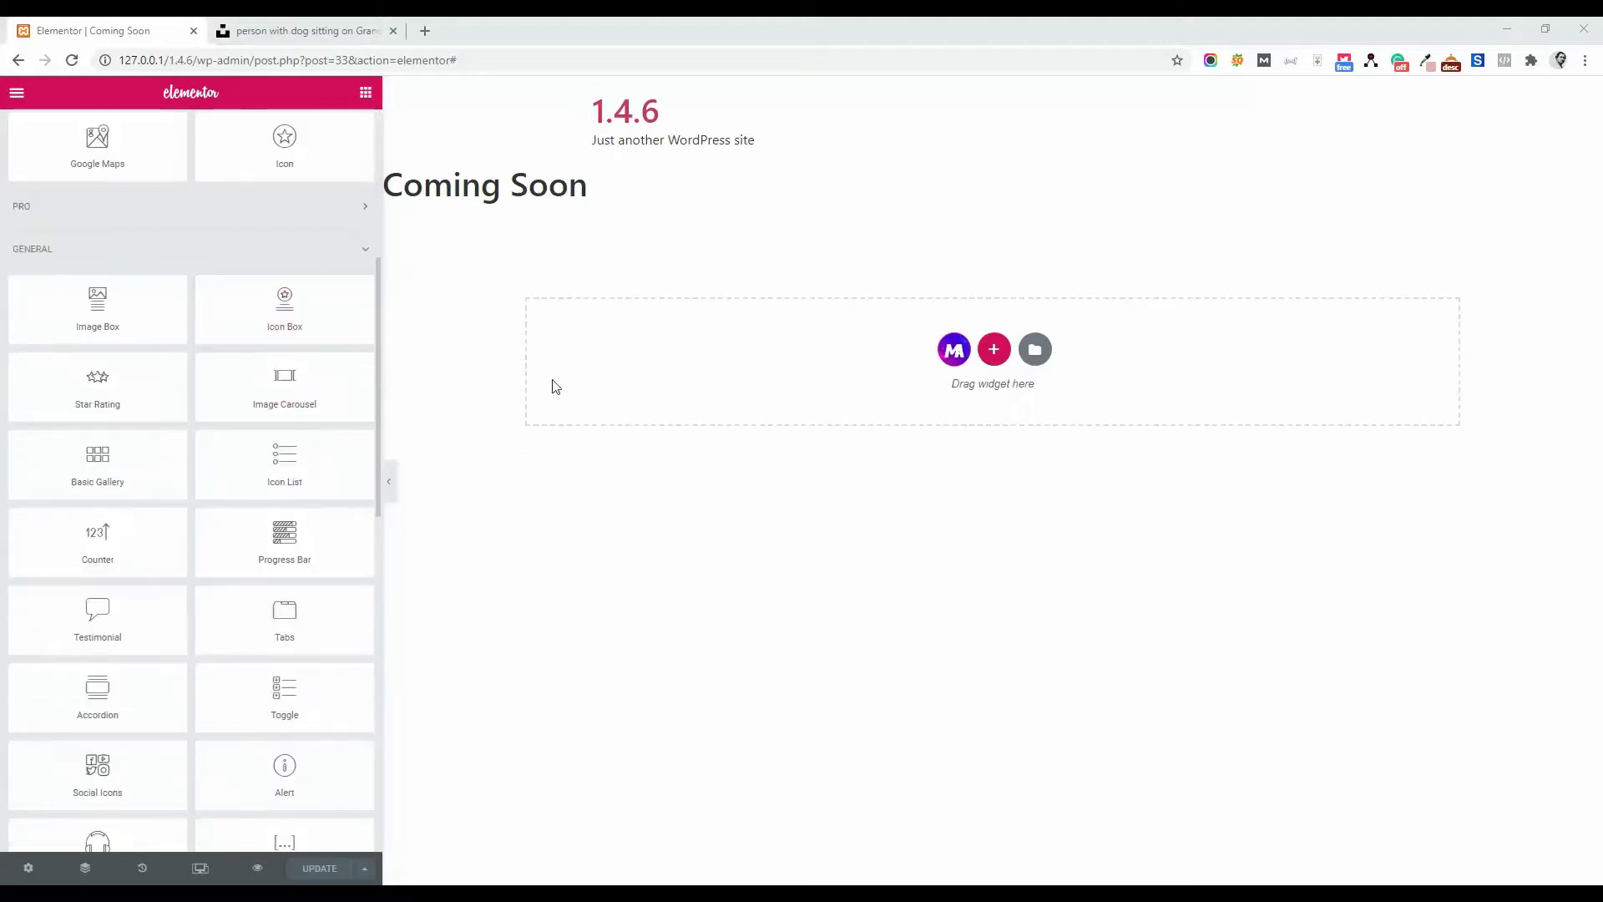
scroll(187, 400, up, 3)
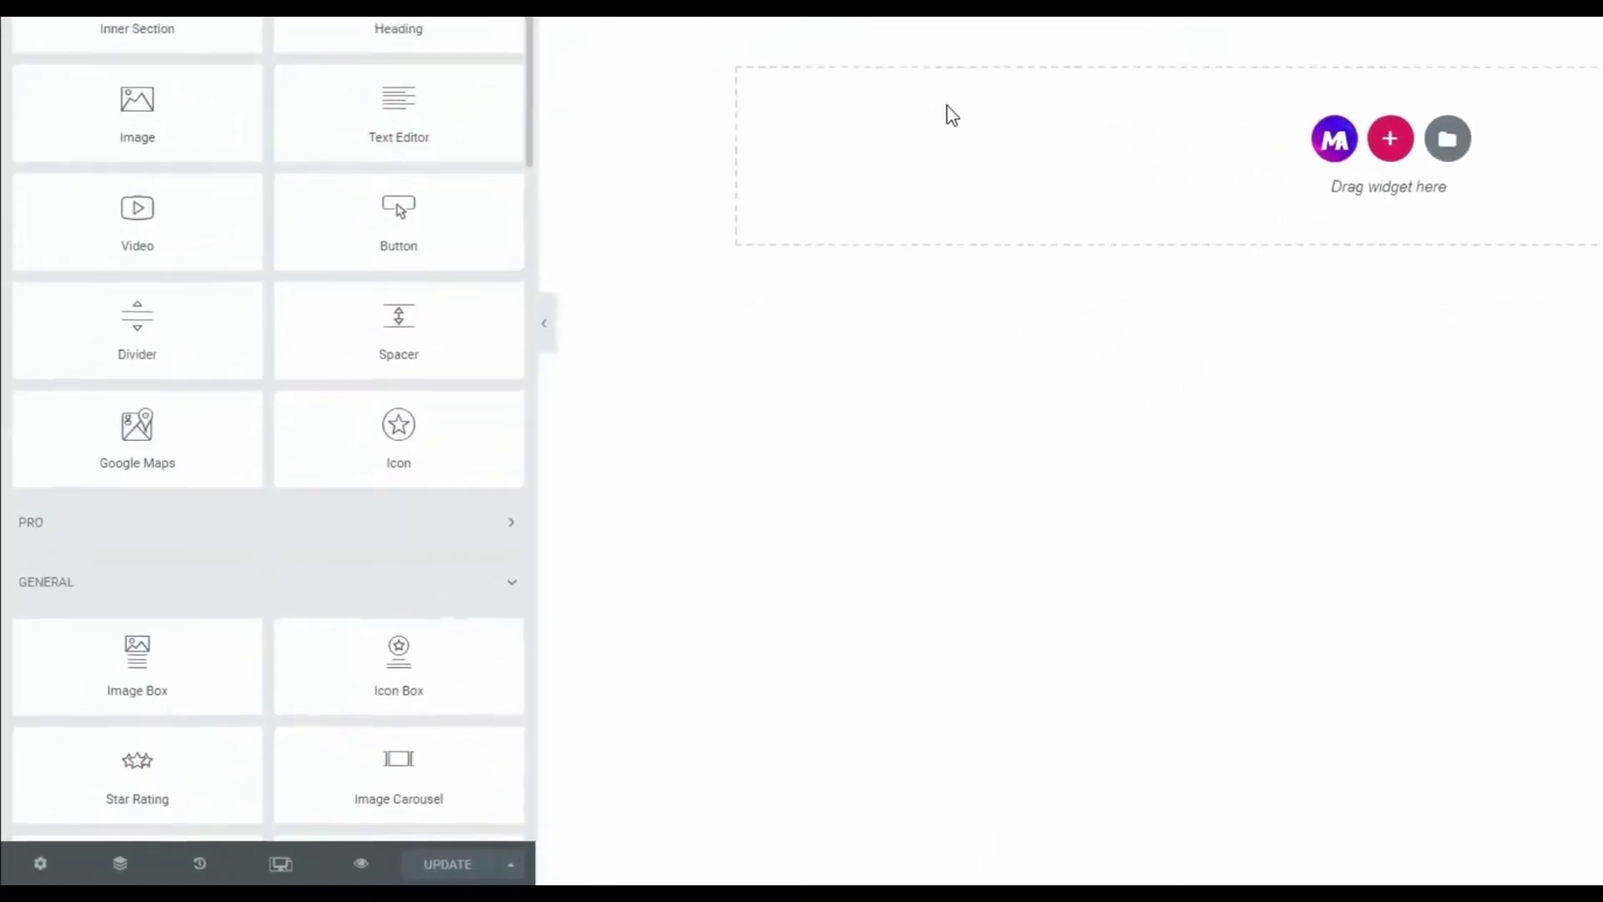
Set the page layout to Elementor Canvas, then view the canyon photo on Unsplash.
click(42, 868)
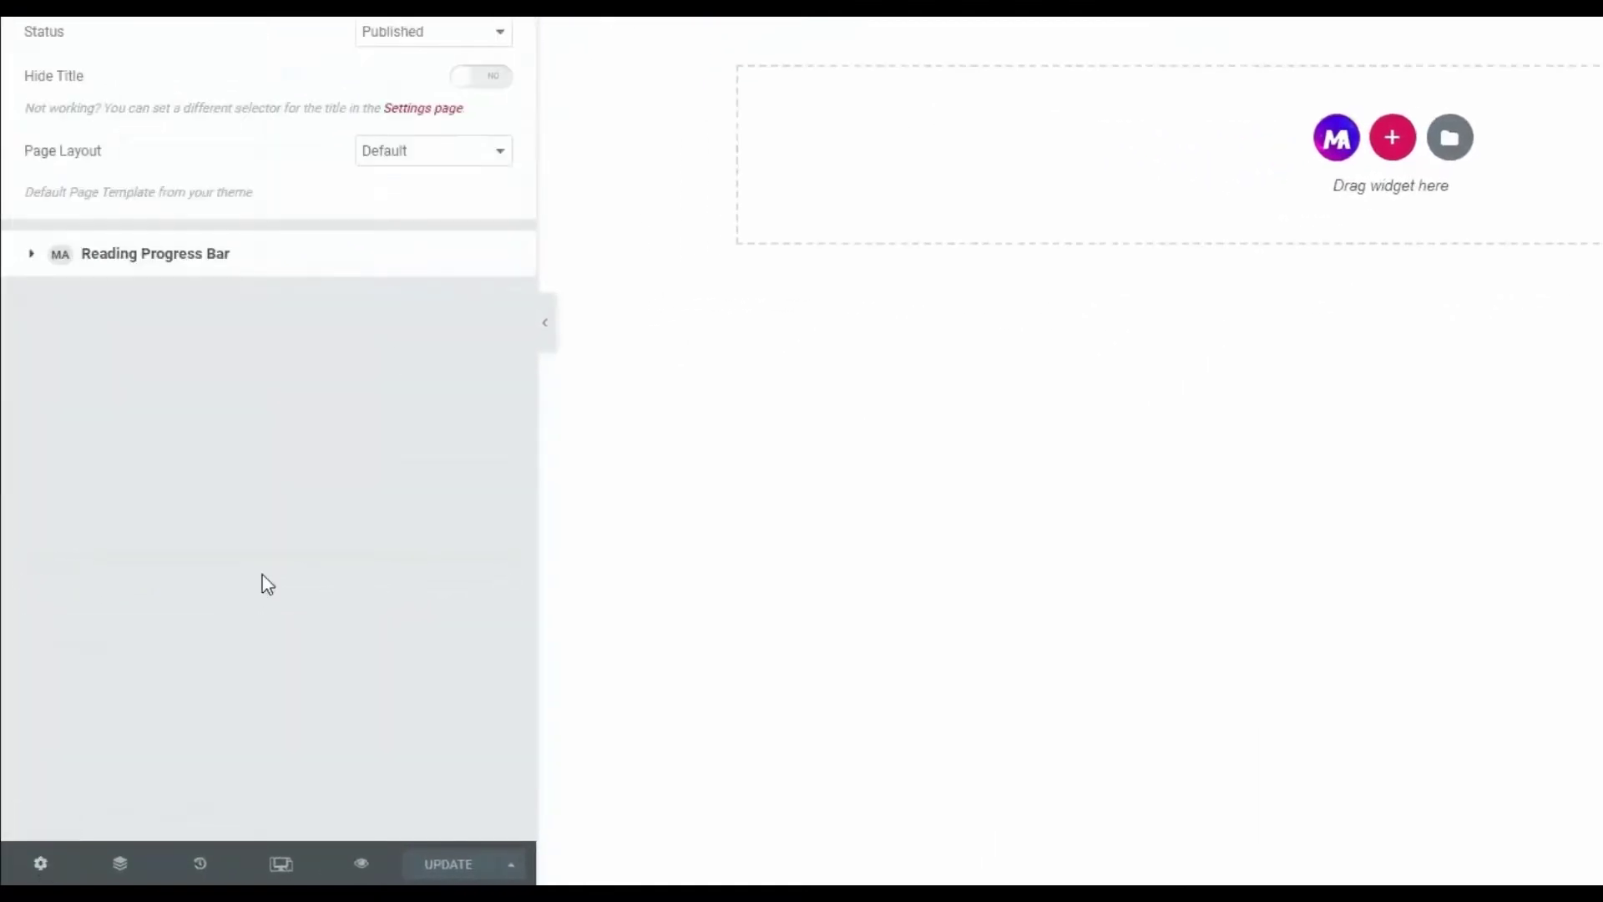
click(407, 156)
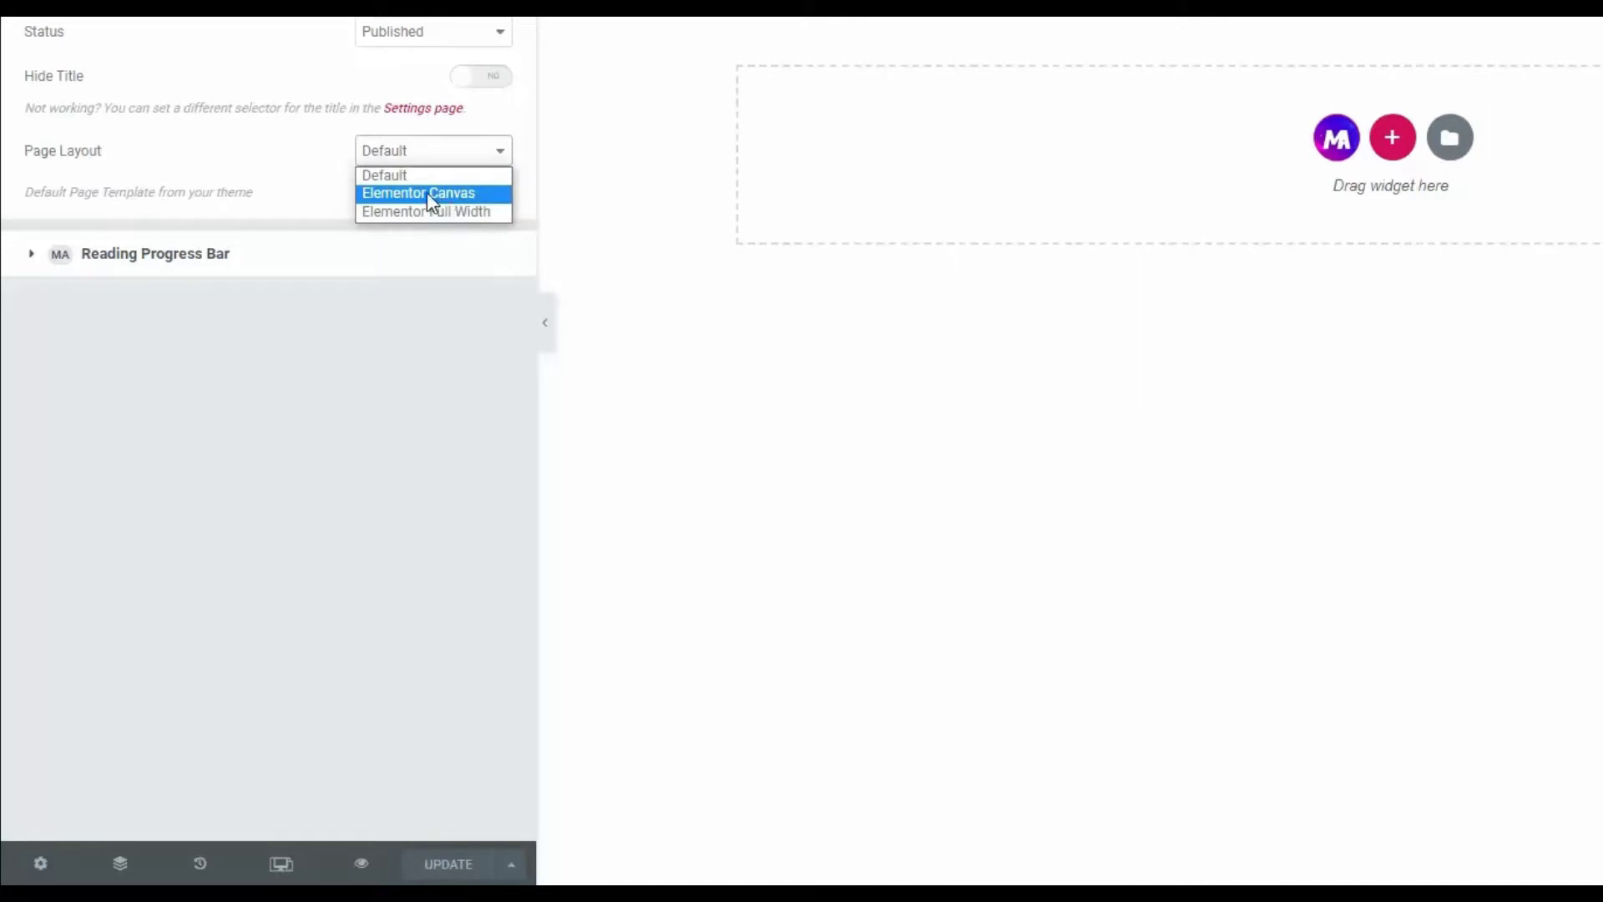
click(427, 192)
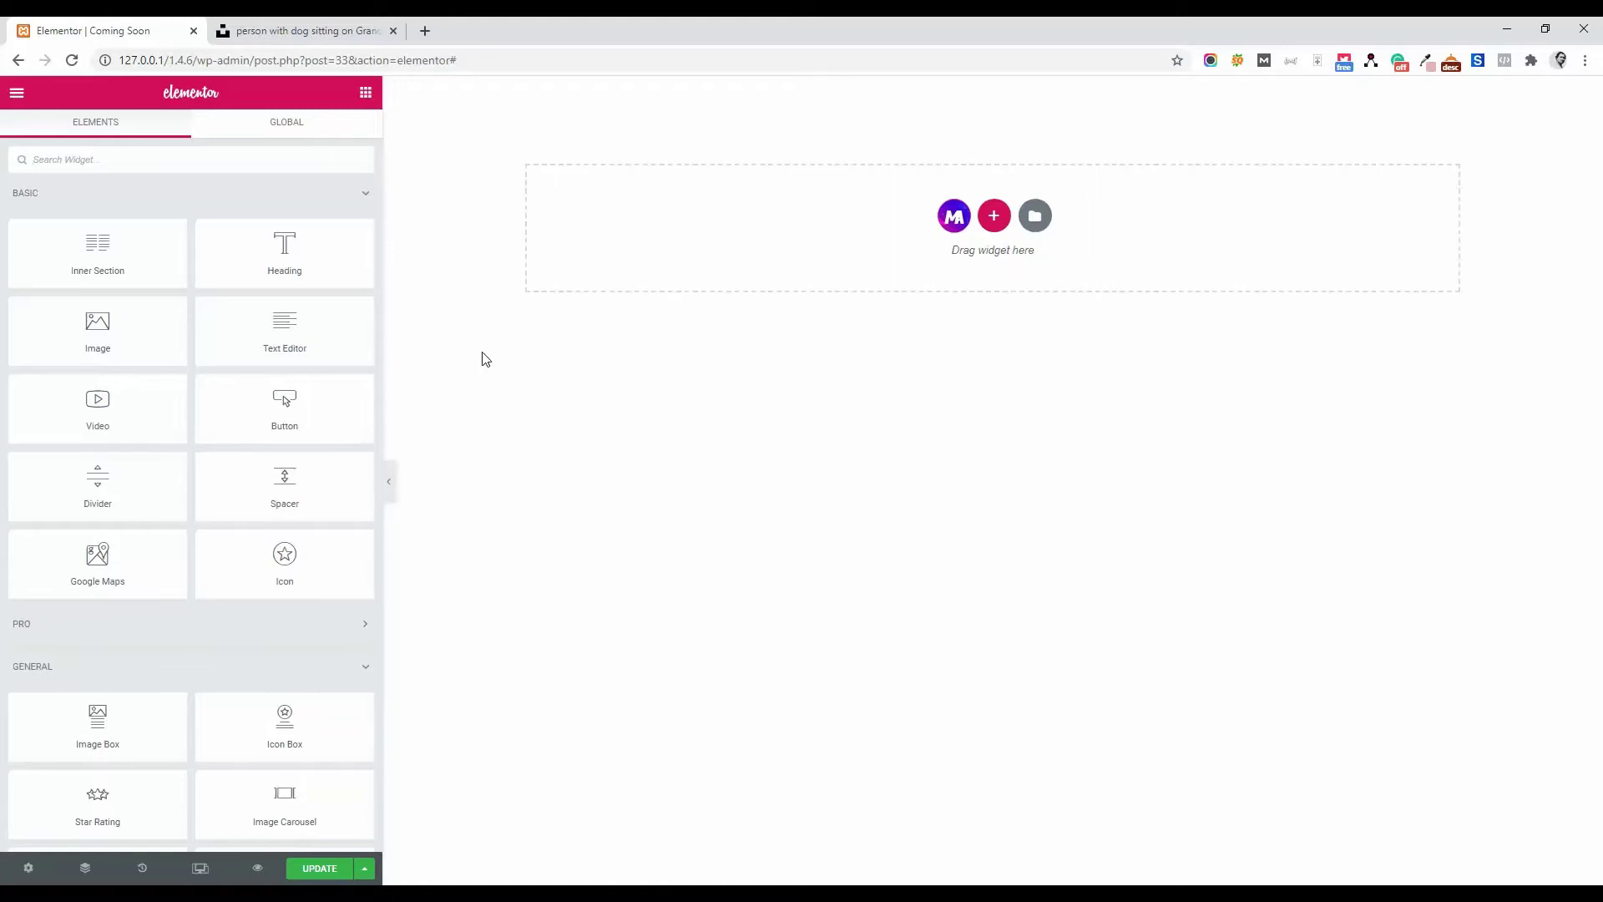
click(282, 27)
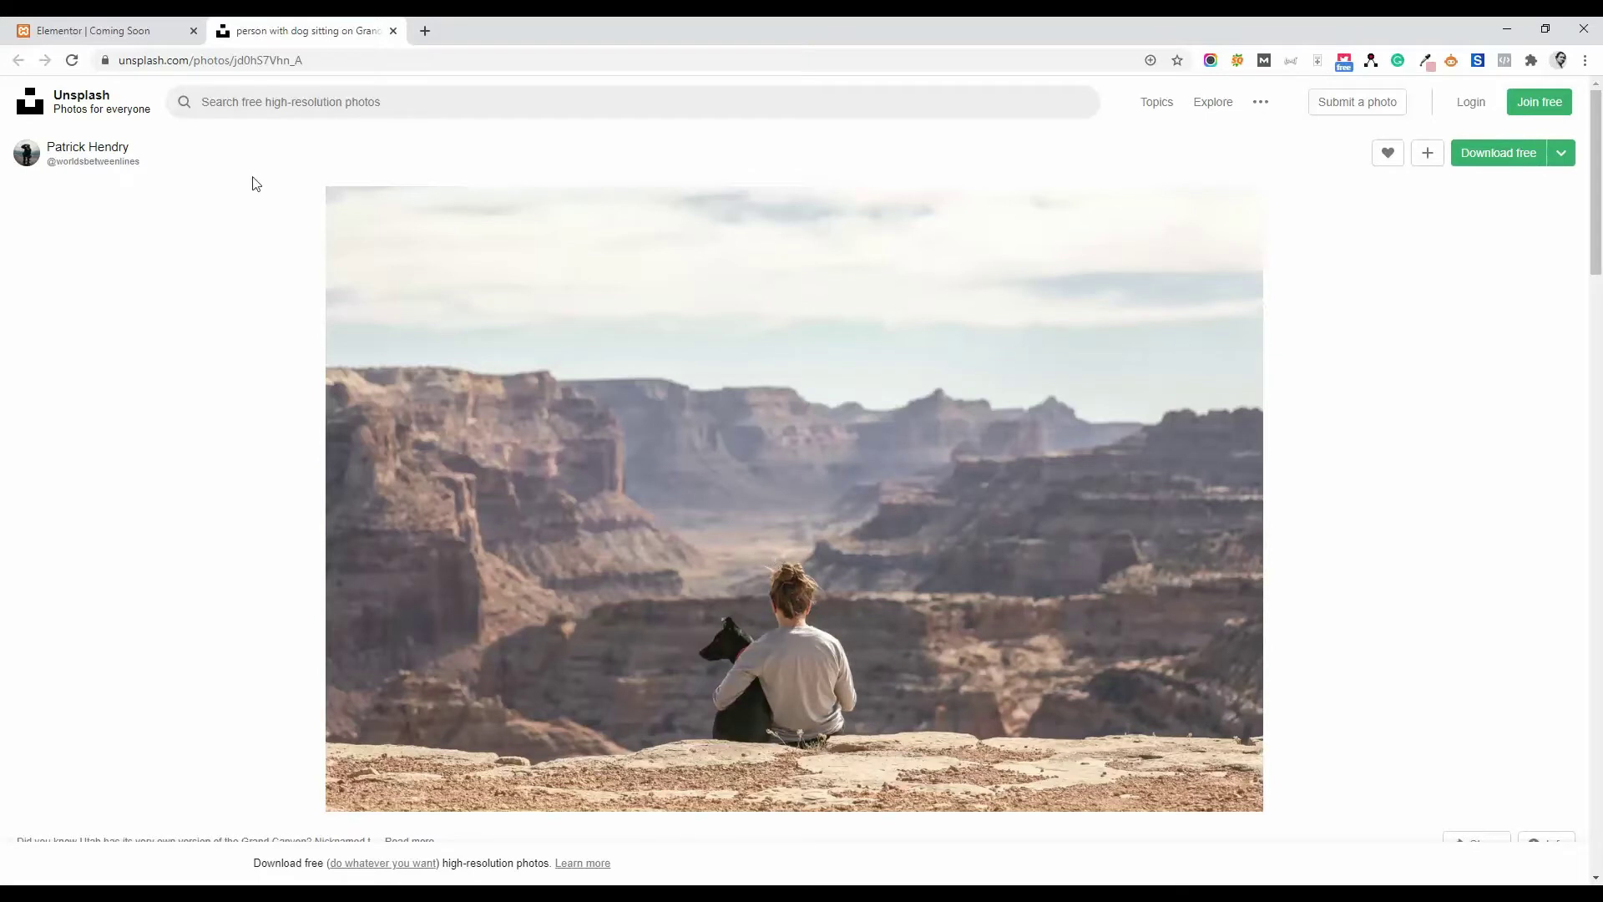
click(119, 25)
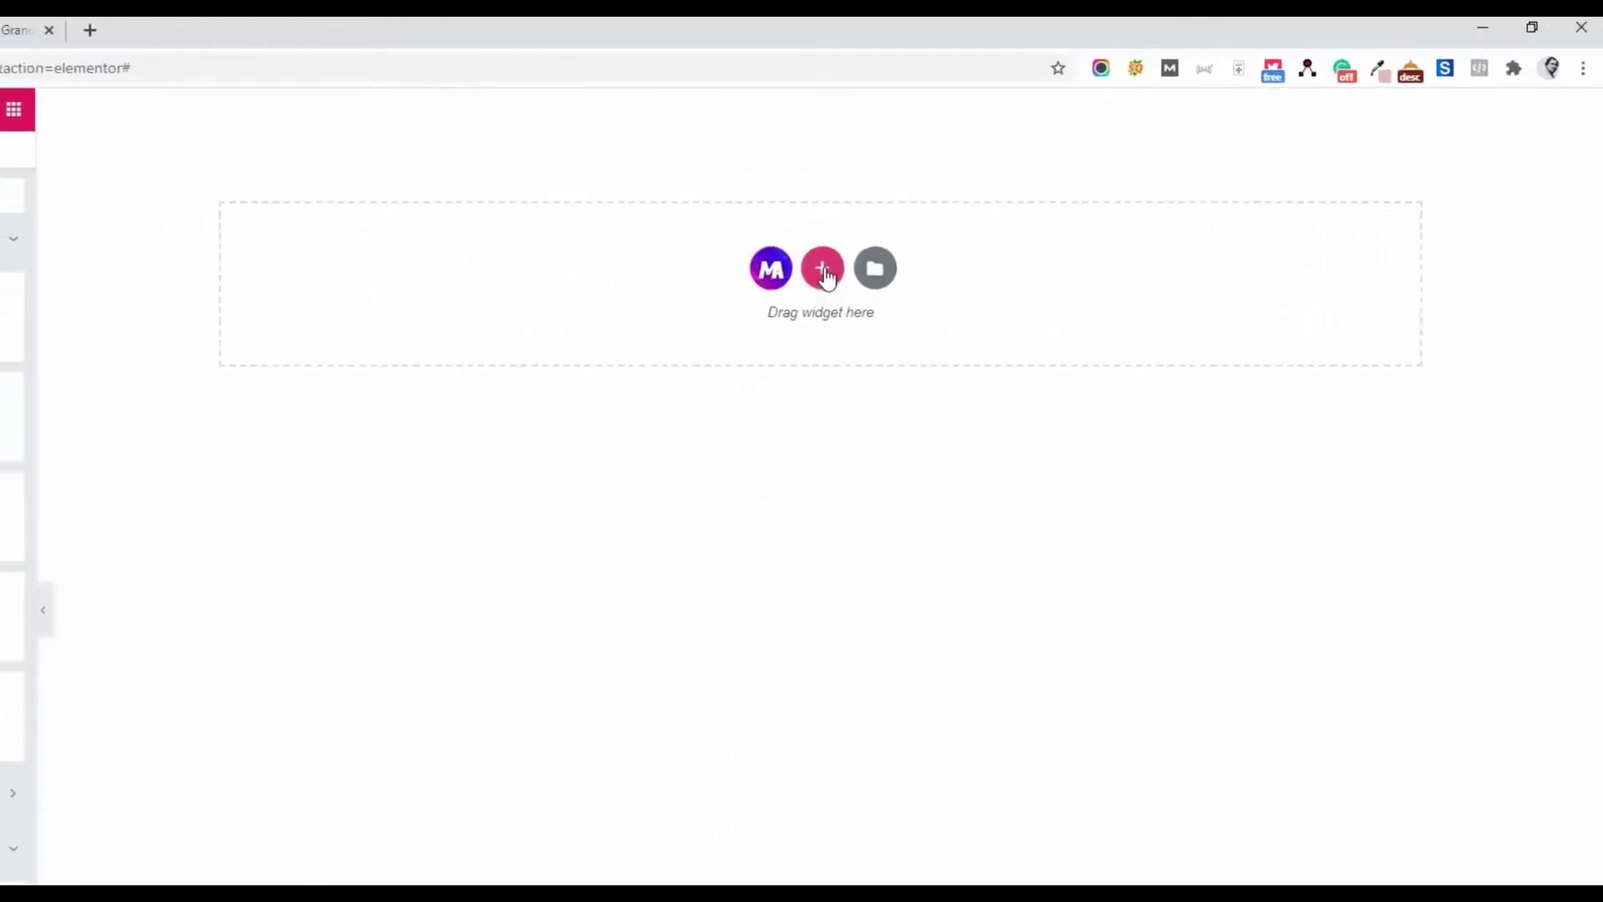
Add a single-column section with Full Width content and Fit To Screen height.
click(994, 215)
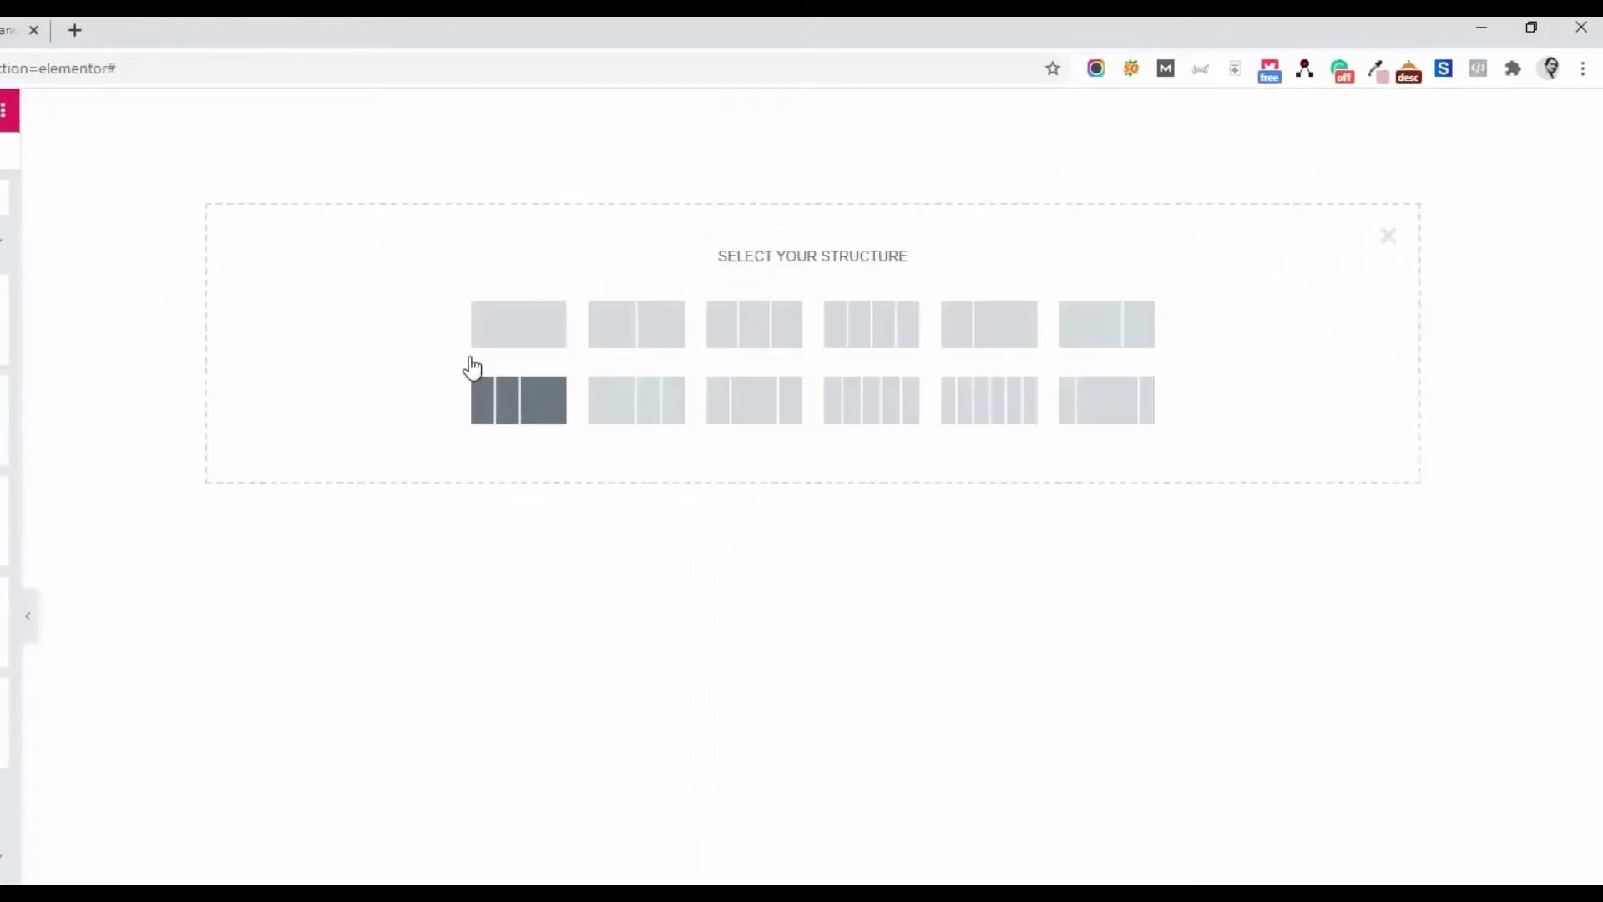
click(527, 326)
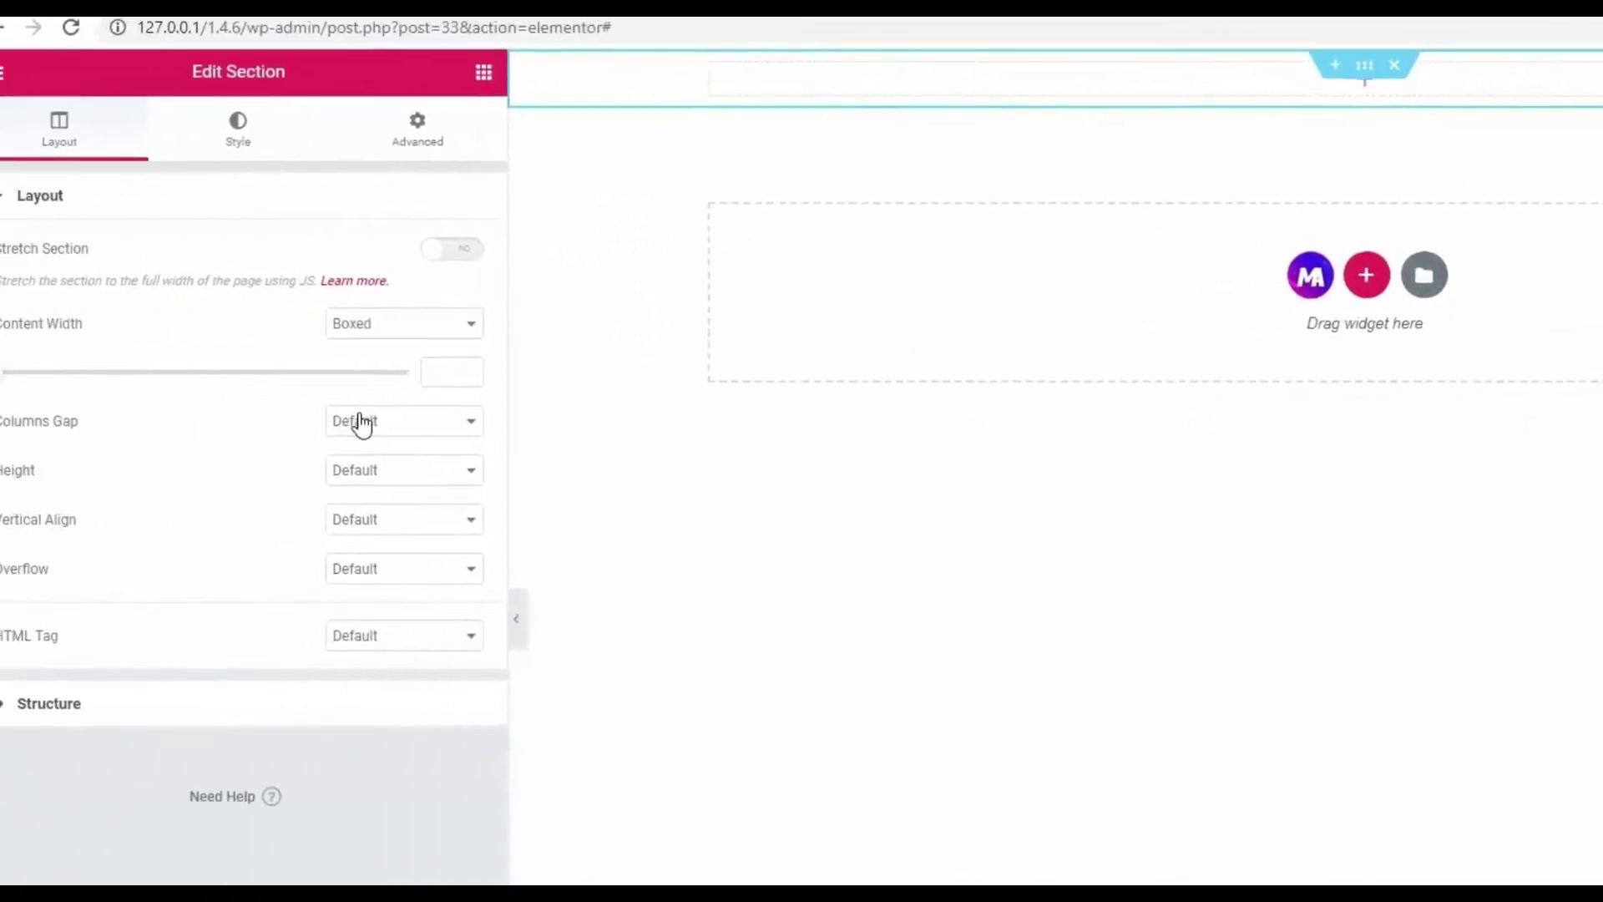
click(398, 326)
click(426, 362)
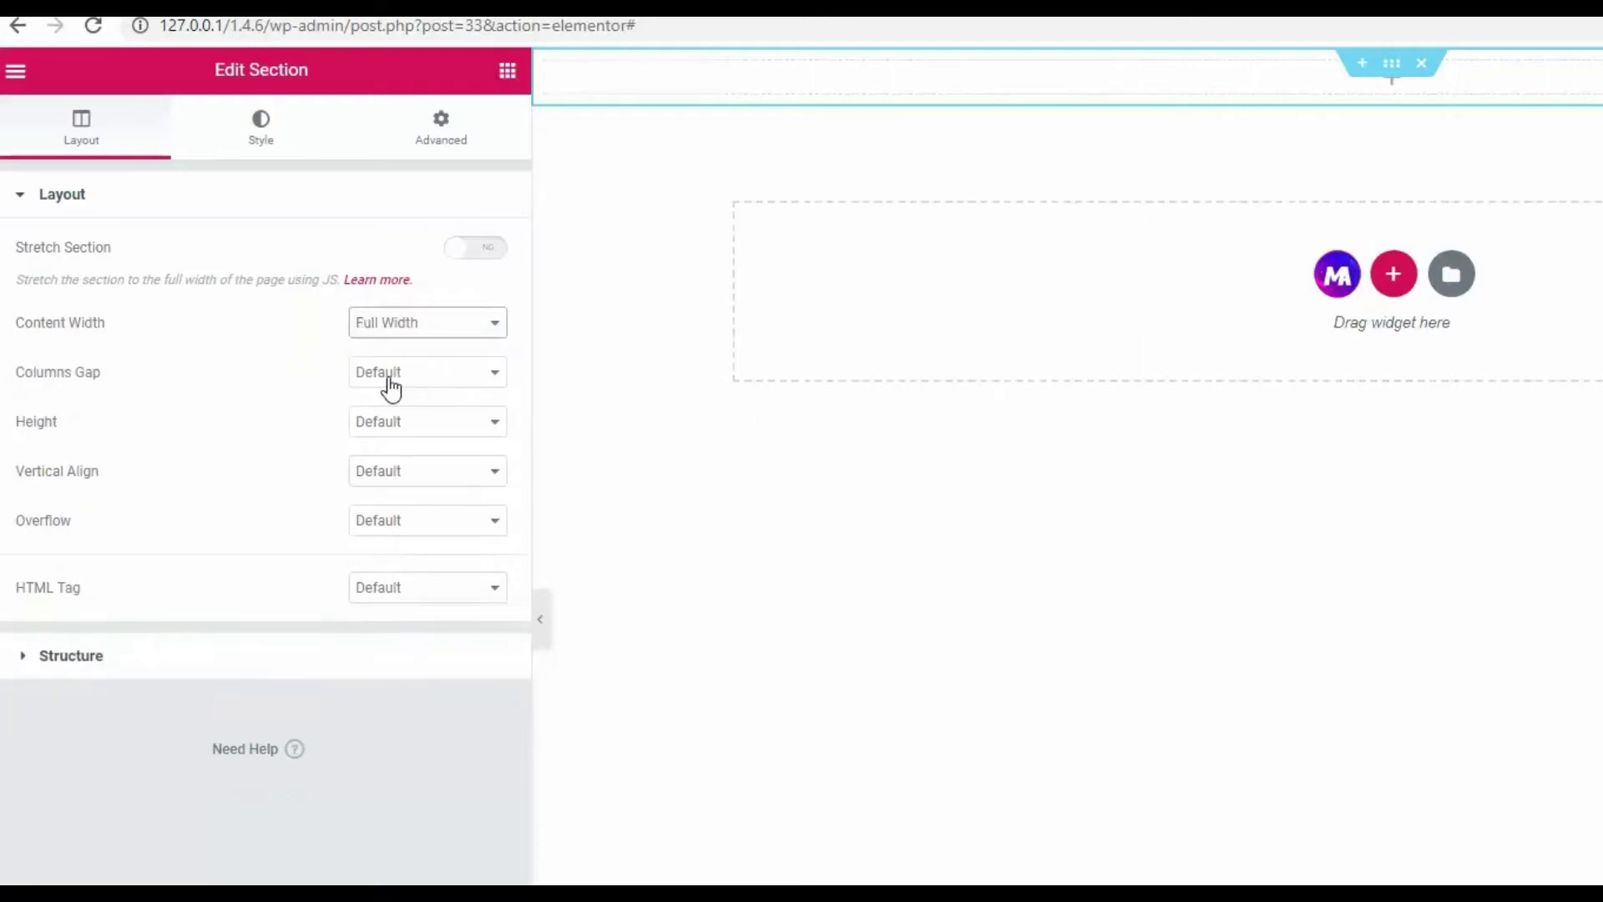
click(418, 424)
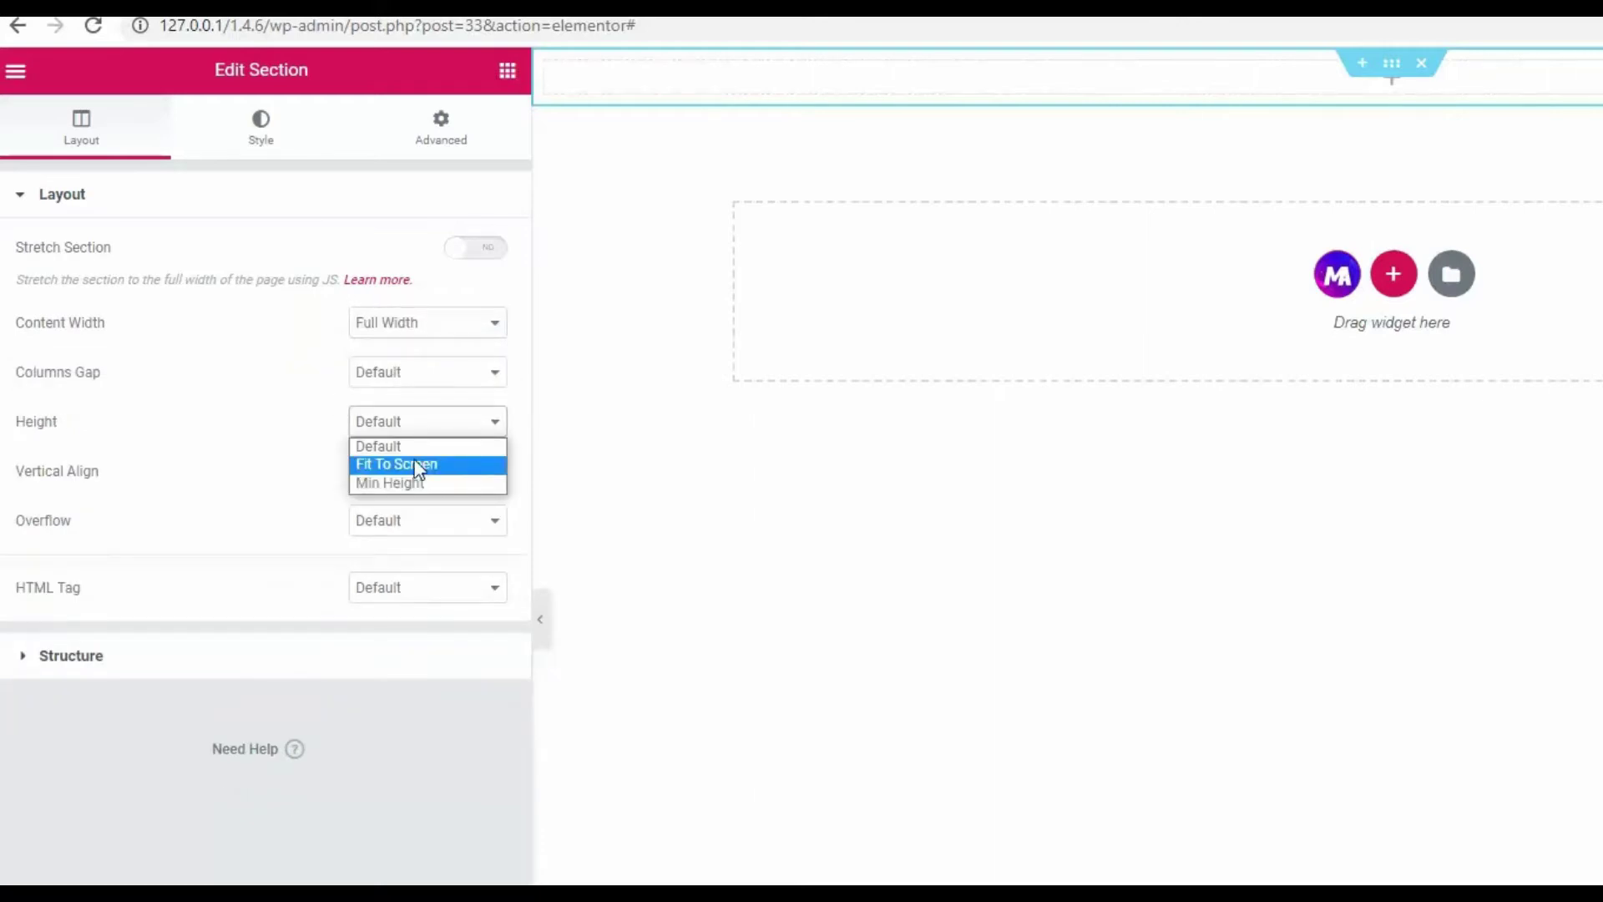
click(418, 466)
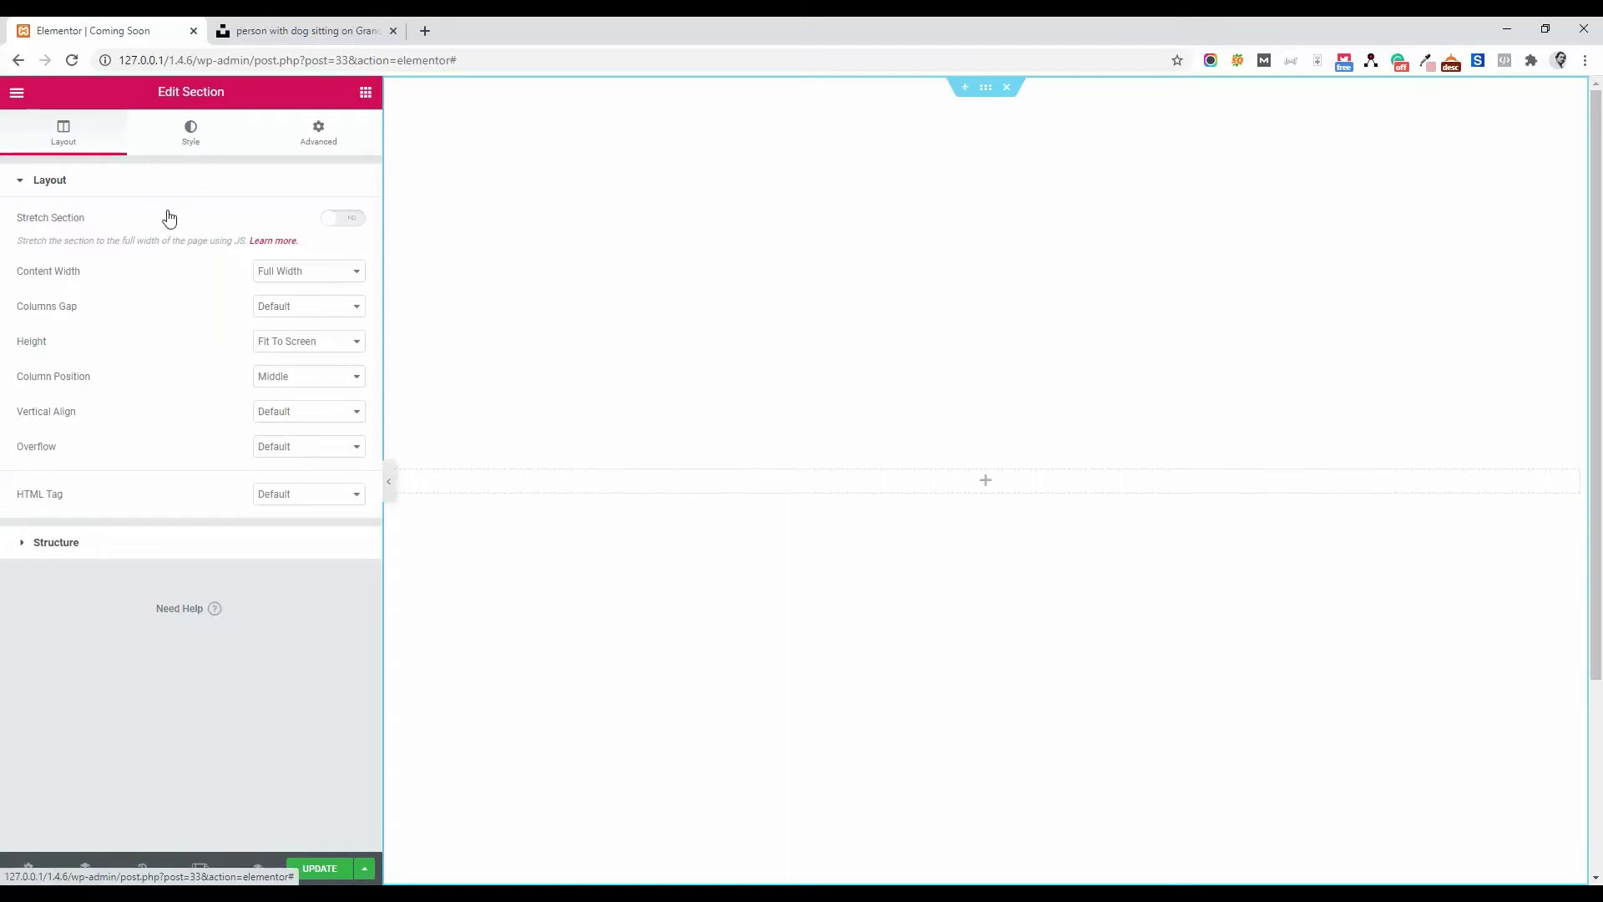
click(190, 132)
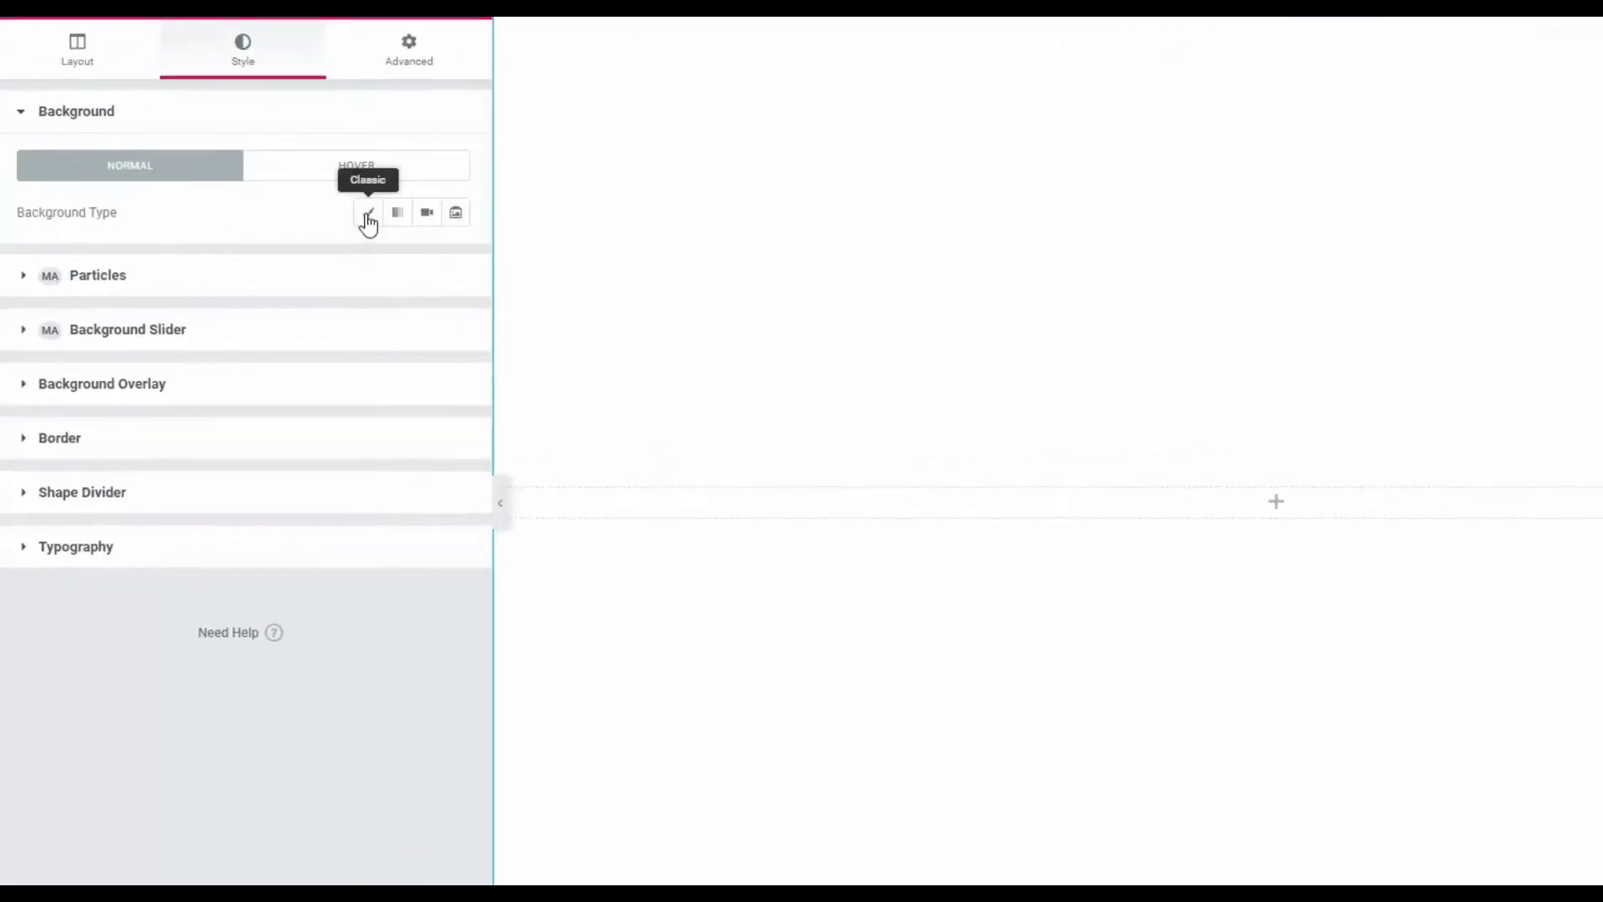
Apply the canyon photo as a Classic background: Center Center, No-repeat, size Cover.
click(368, 215)
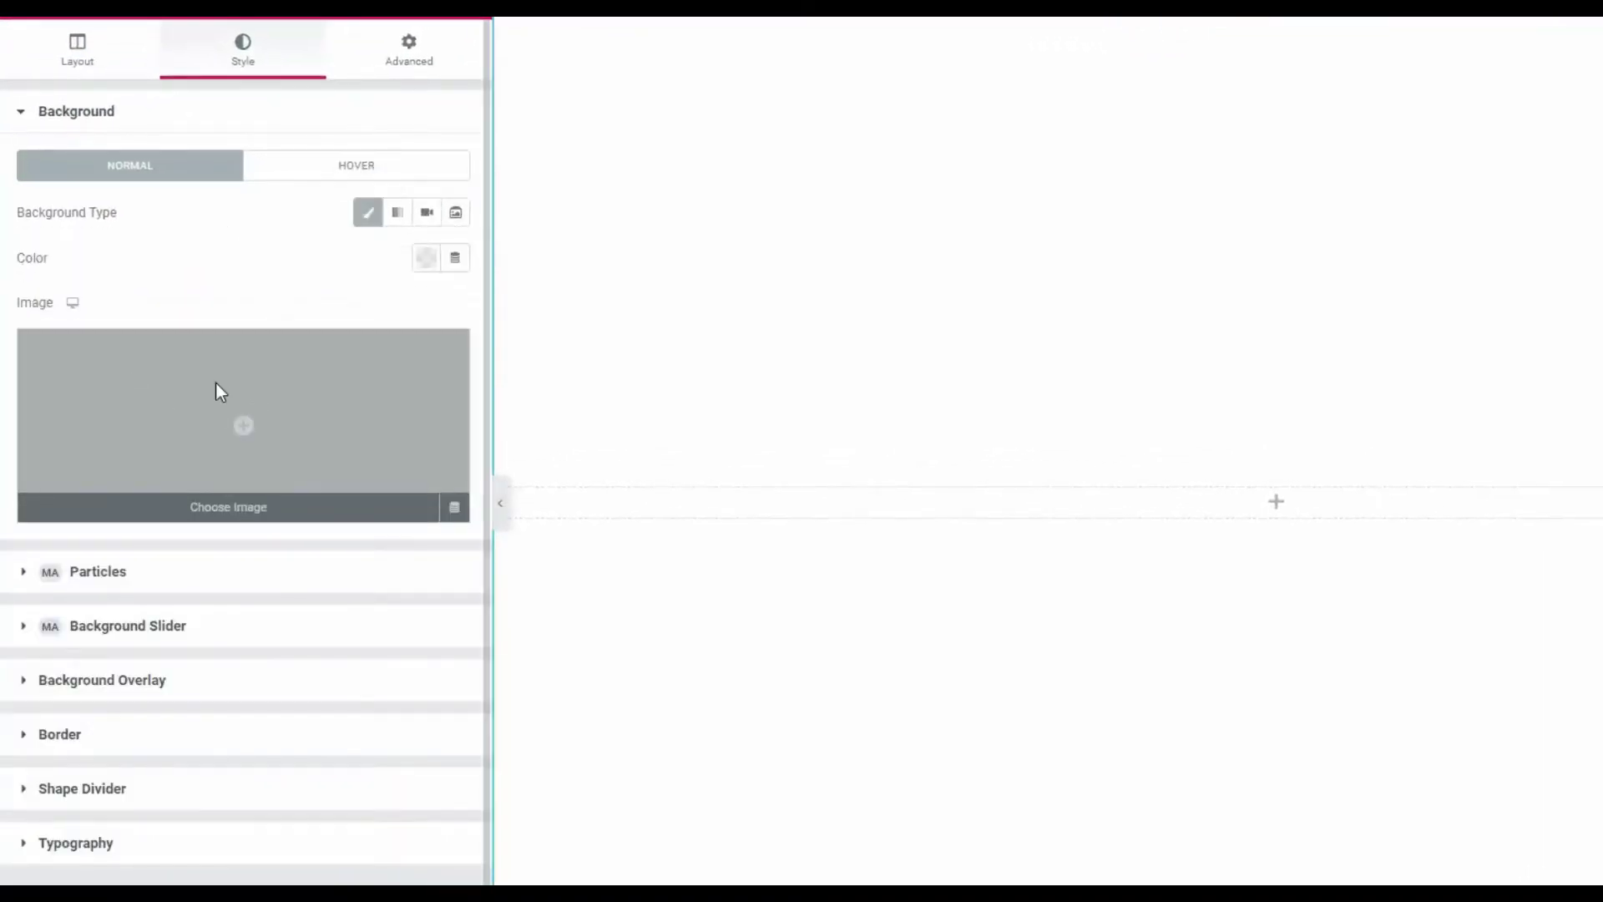
click(215, 385)
click(110, 257)
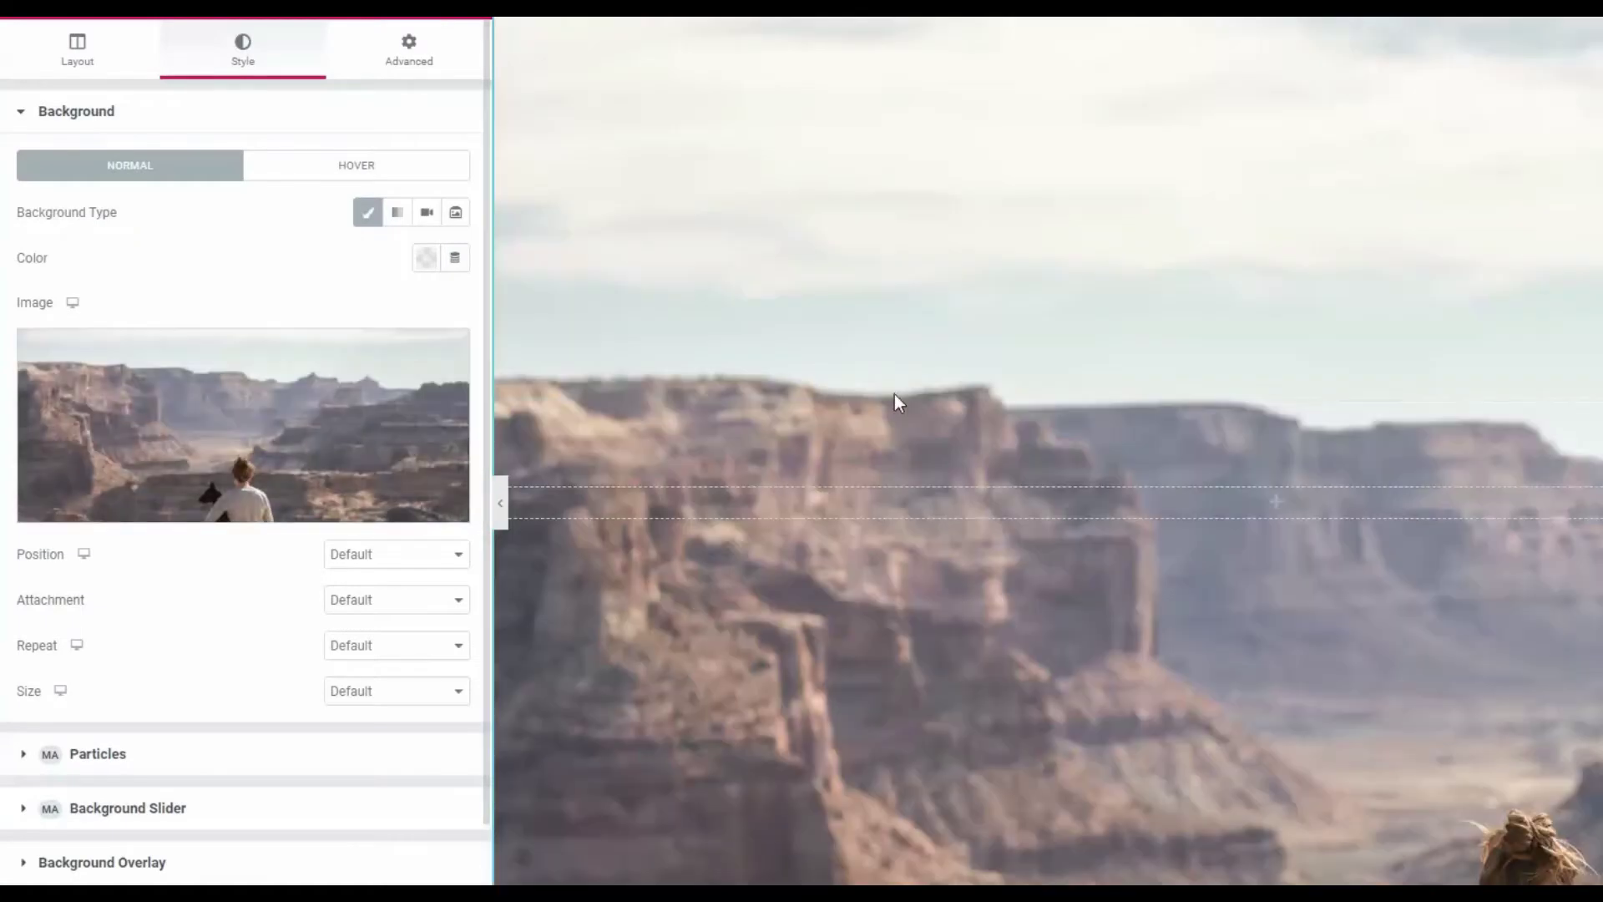
click(363, 560)
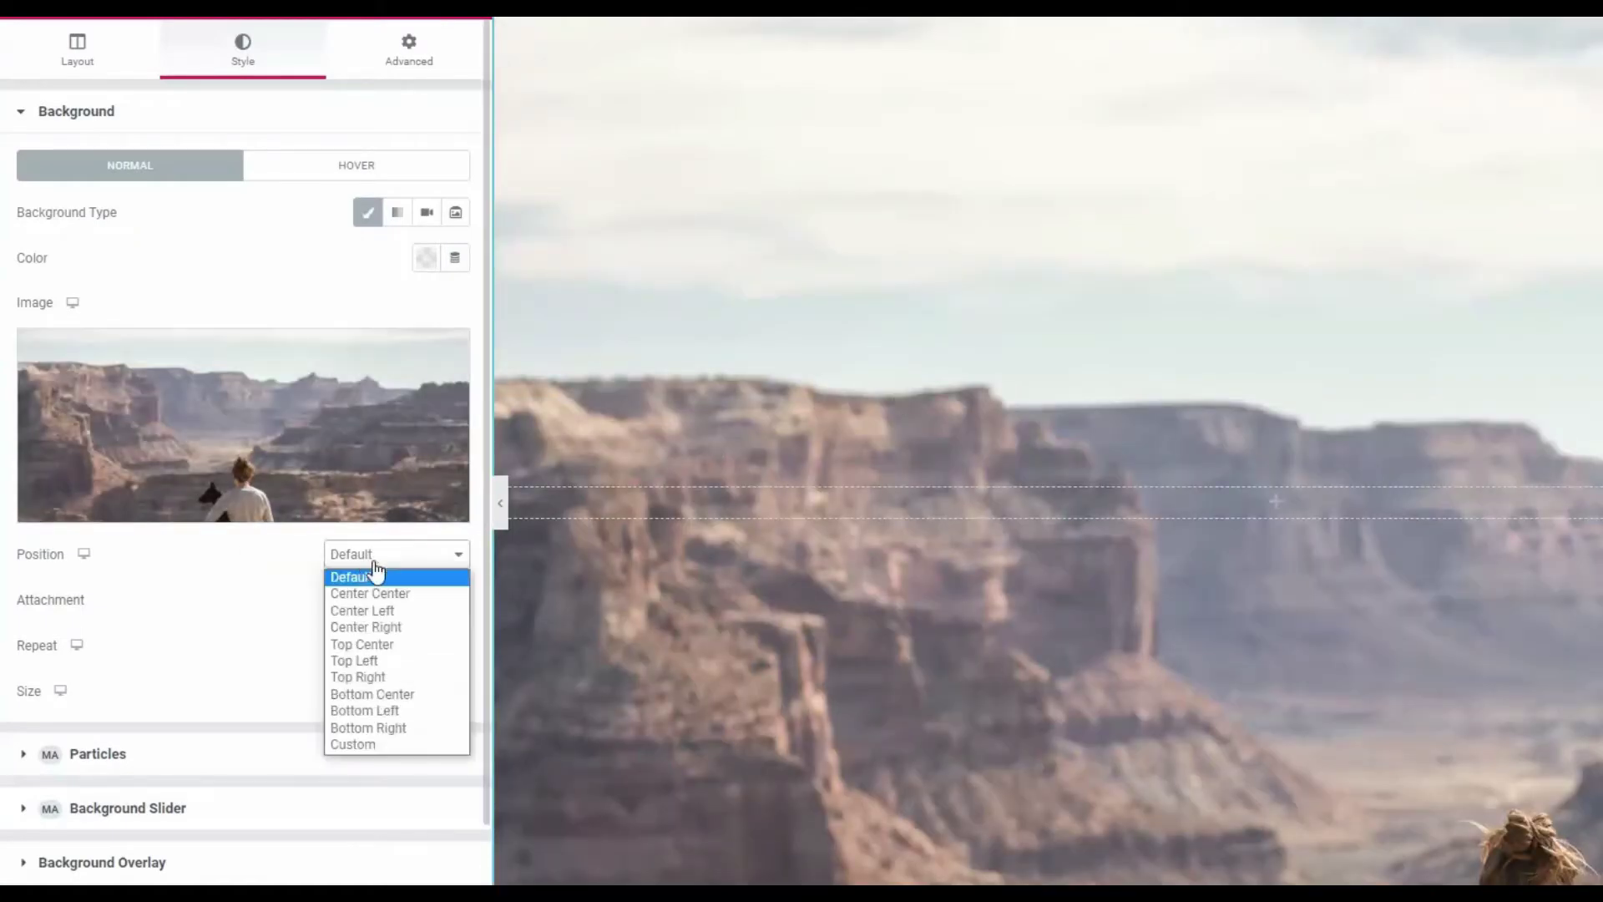
click(400, 601)
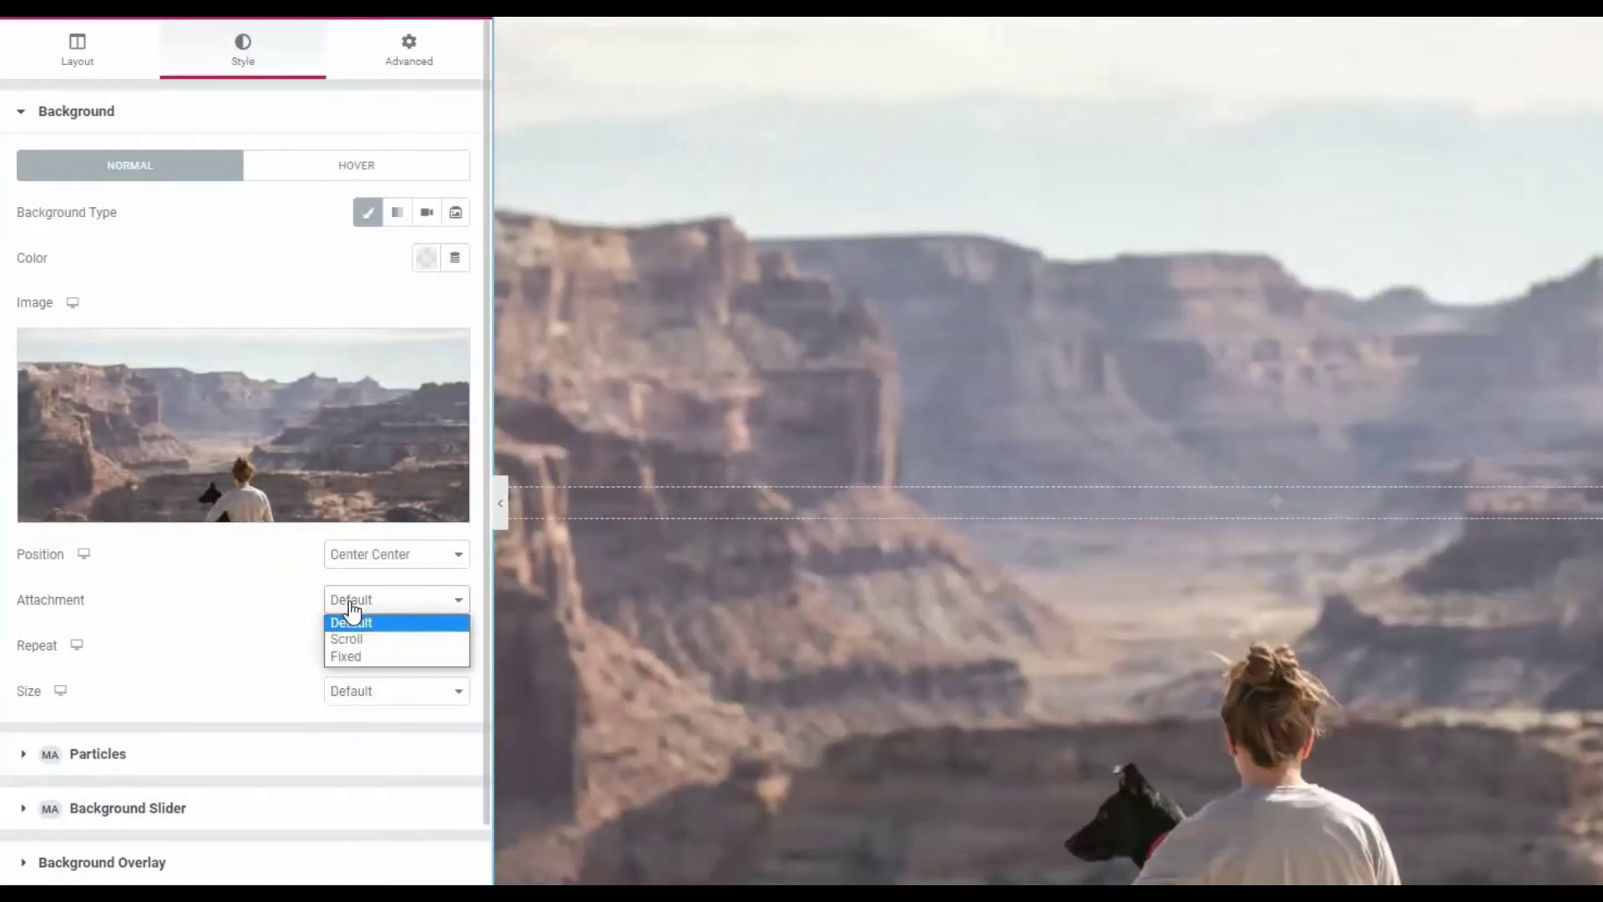
click(369, 612)
click(353, 644)
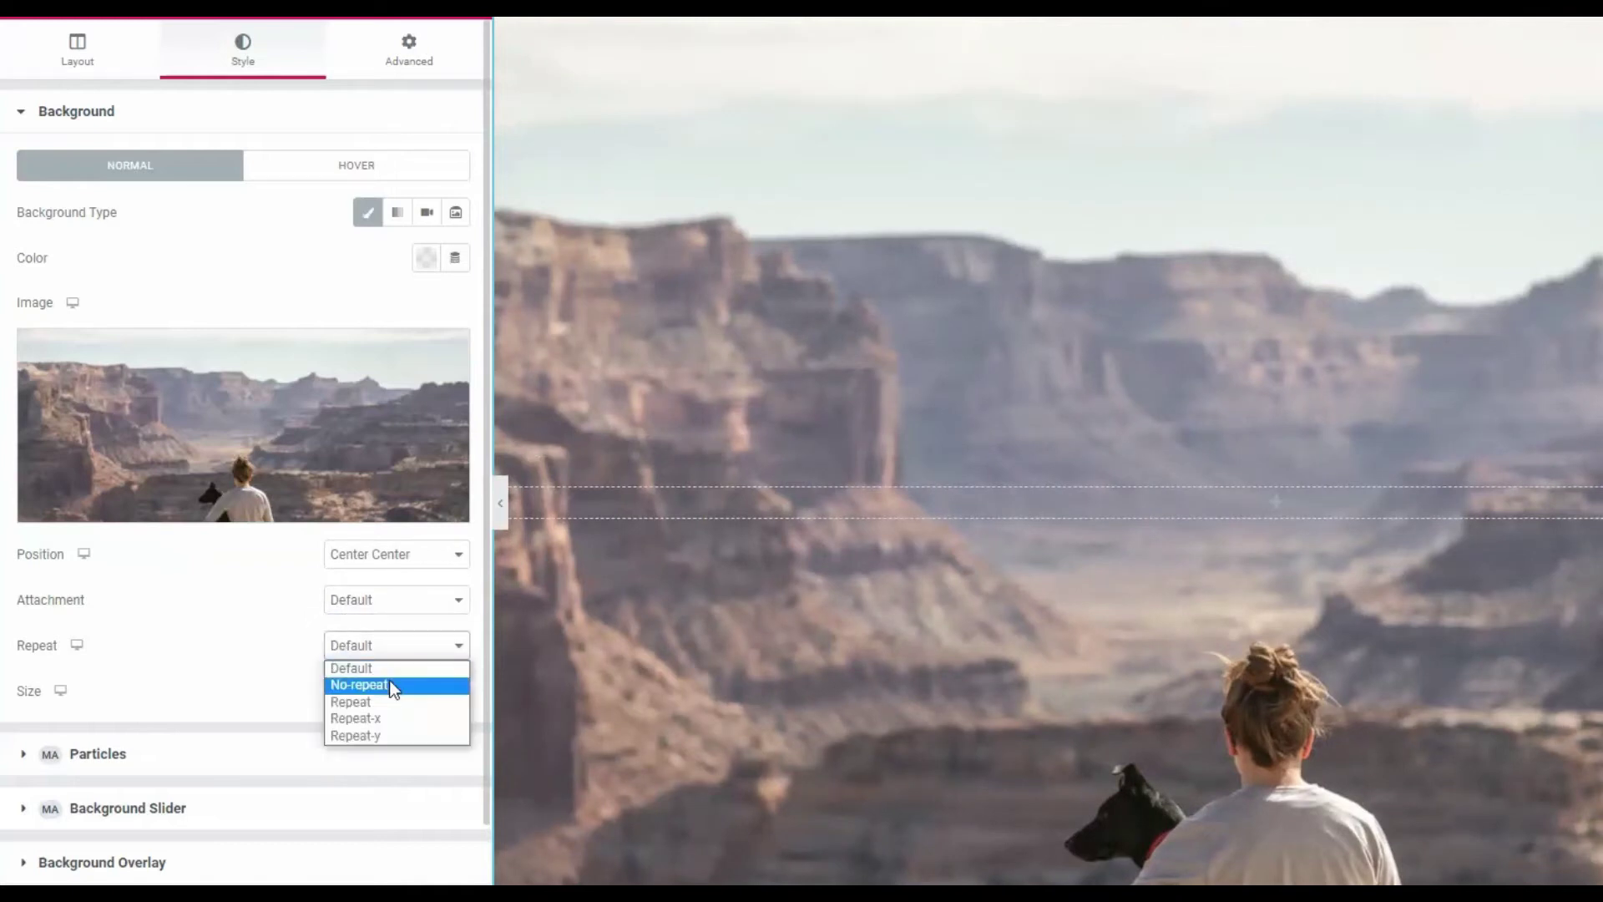
click(351, 683)
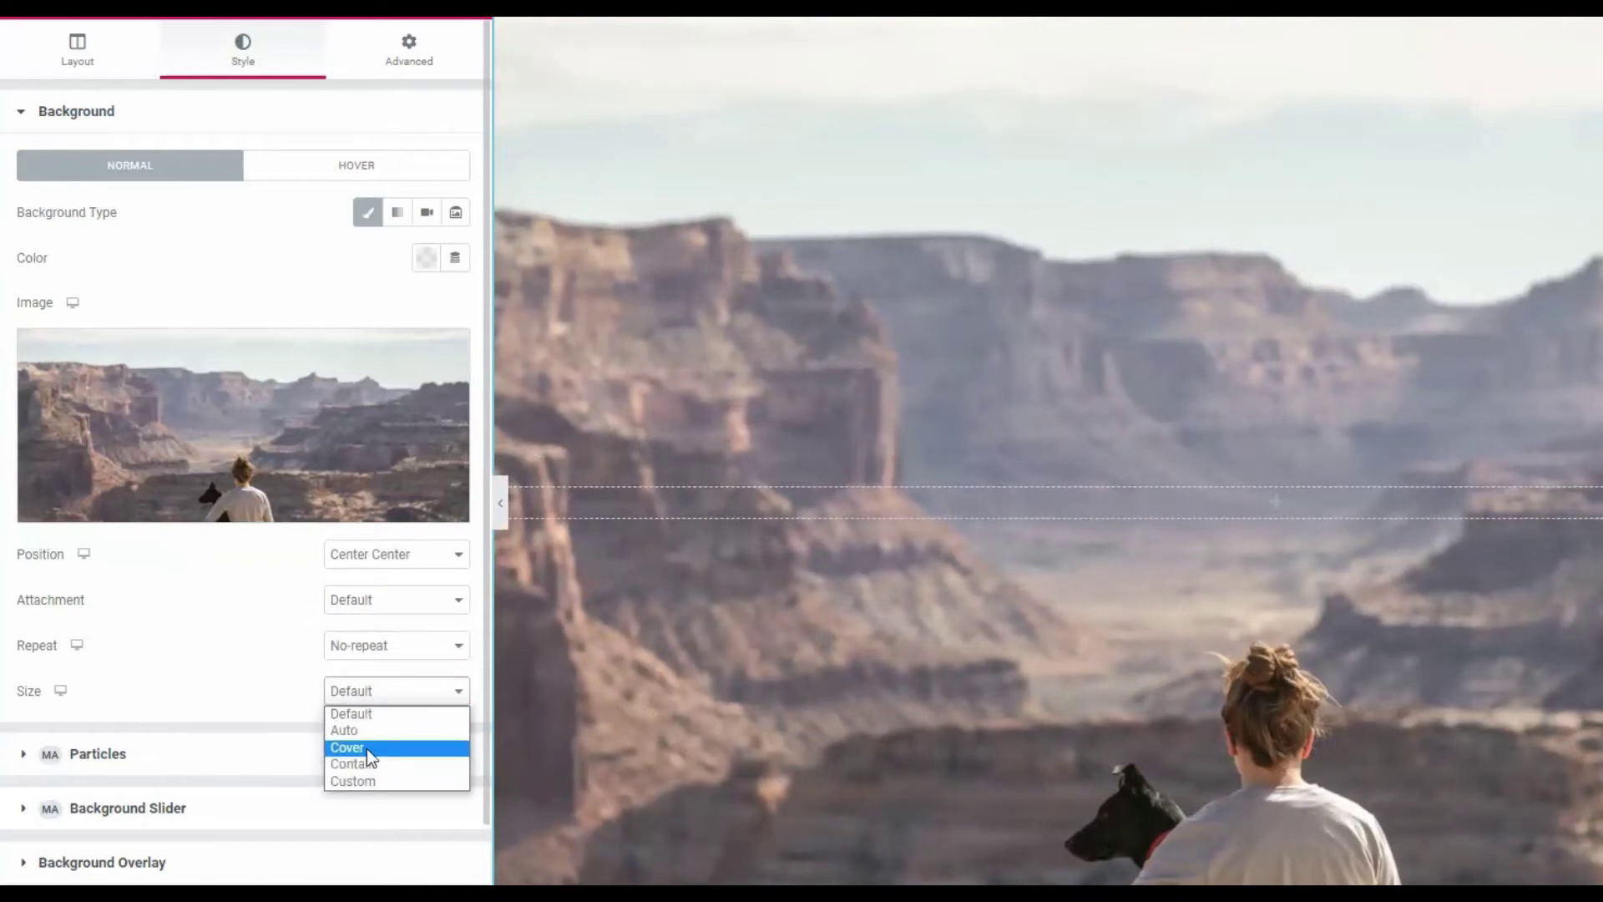
click(366, 748)
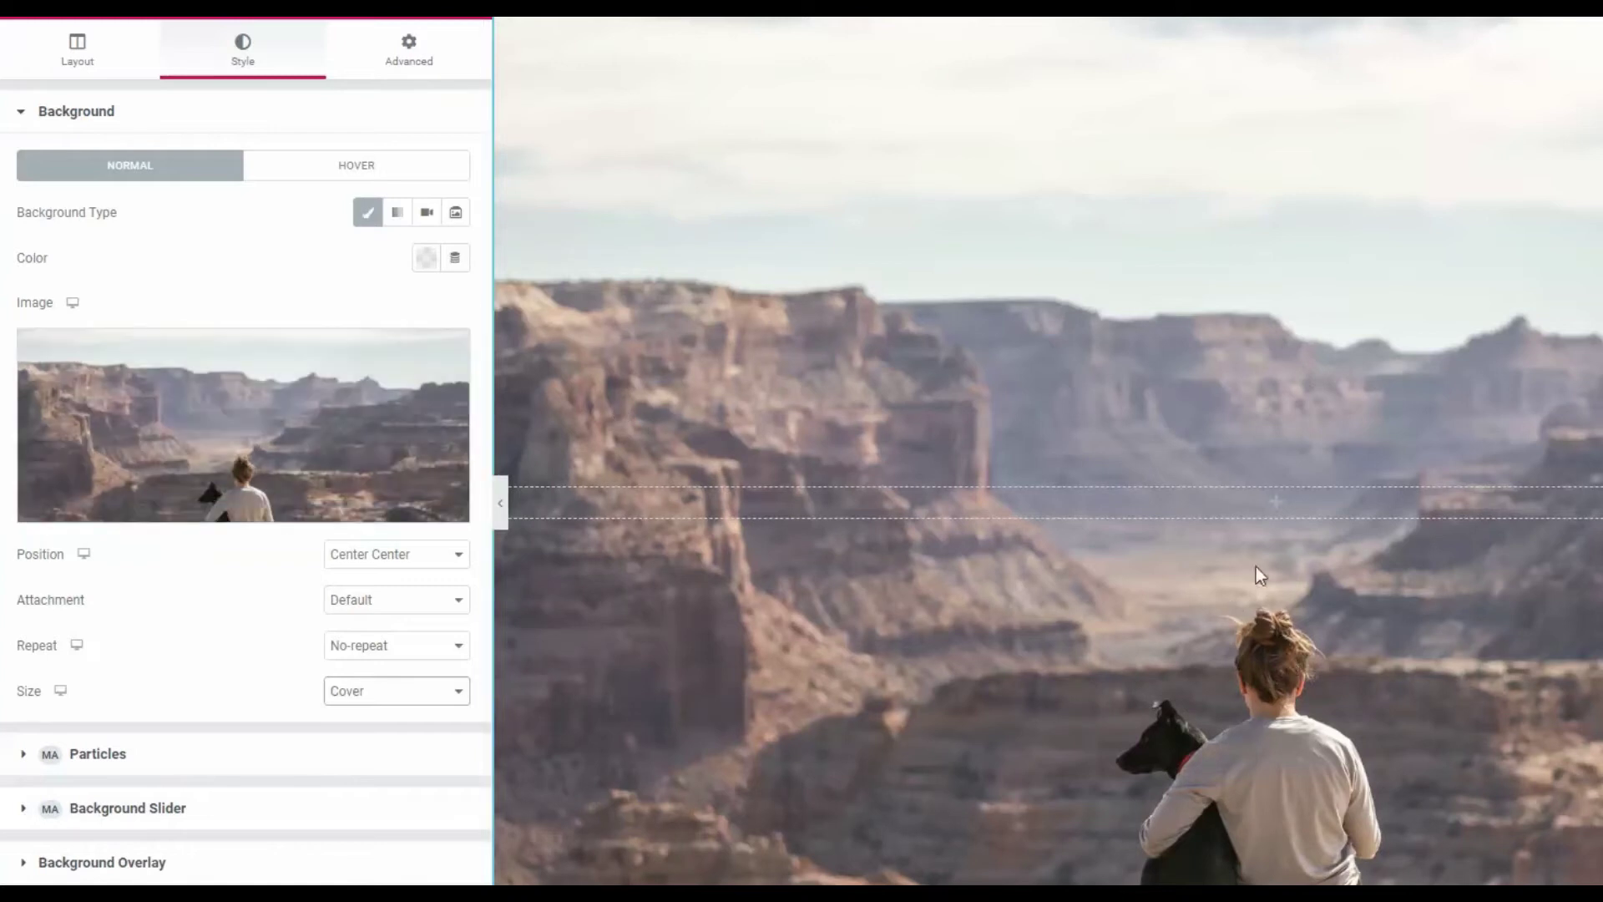
scroll(189, 752, down, 3)
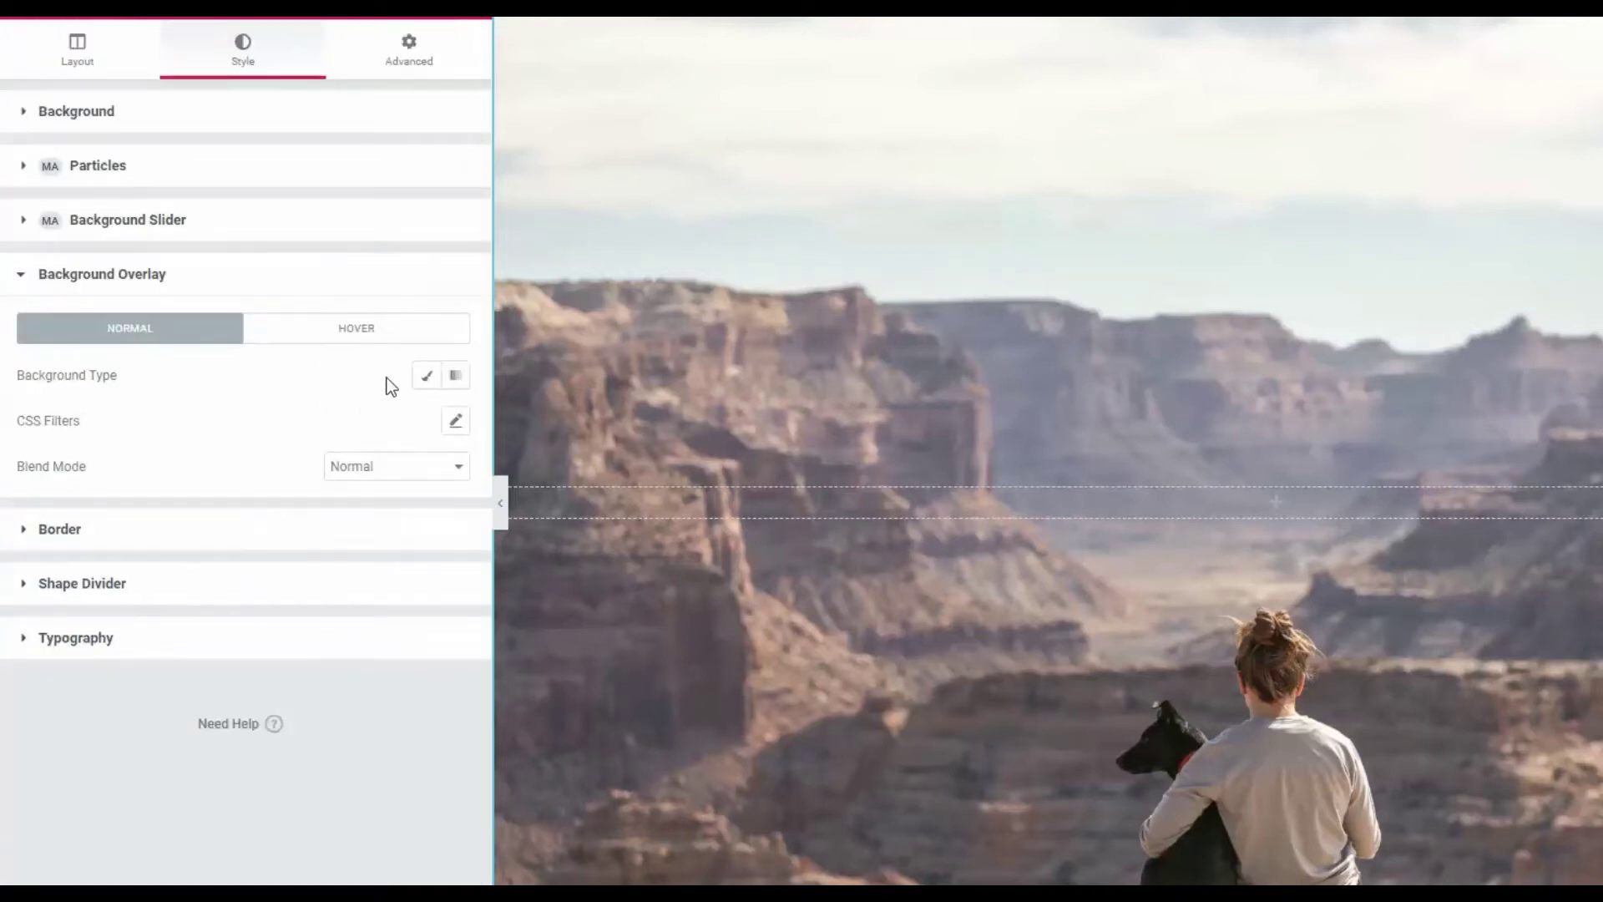
Add a Classic black background overlay at 0.5 opacity over the canyon image.
click(426, 376)
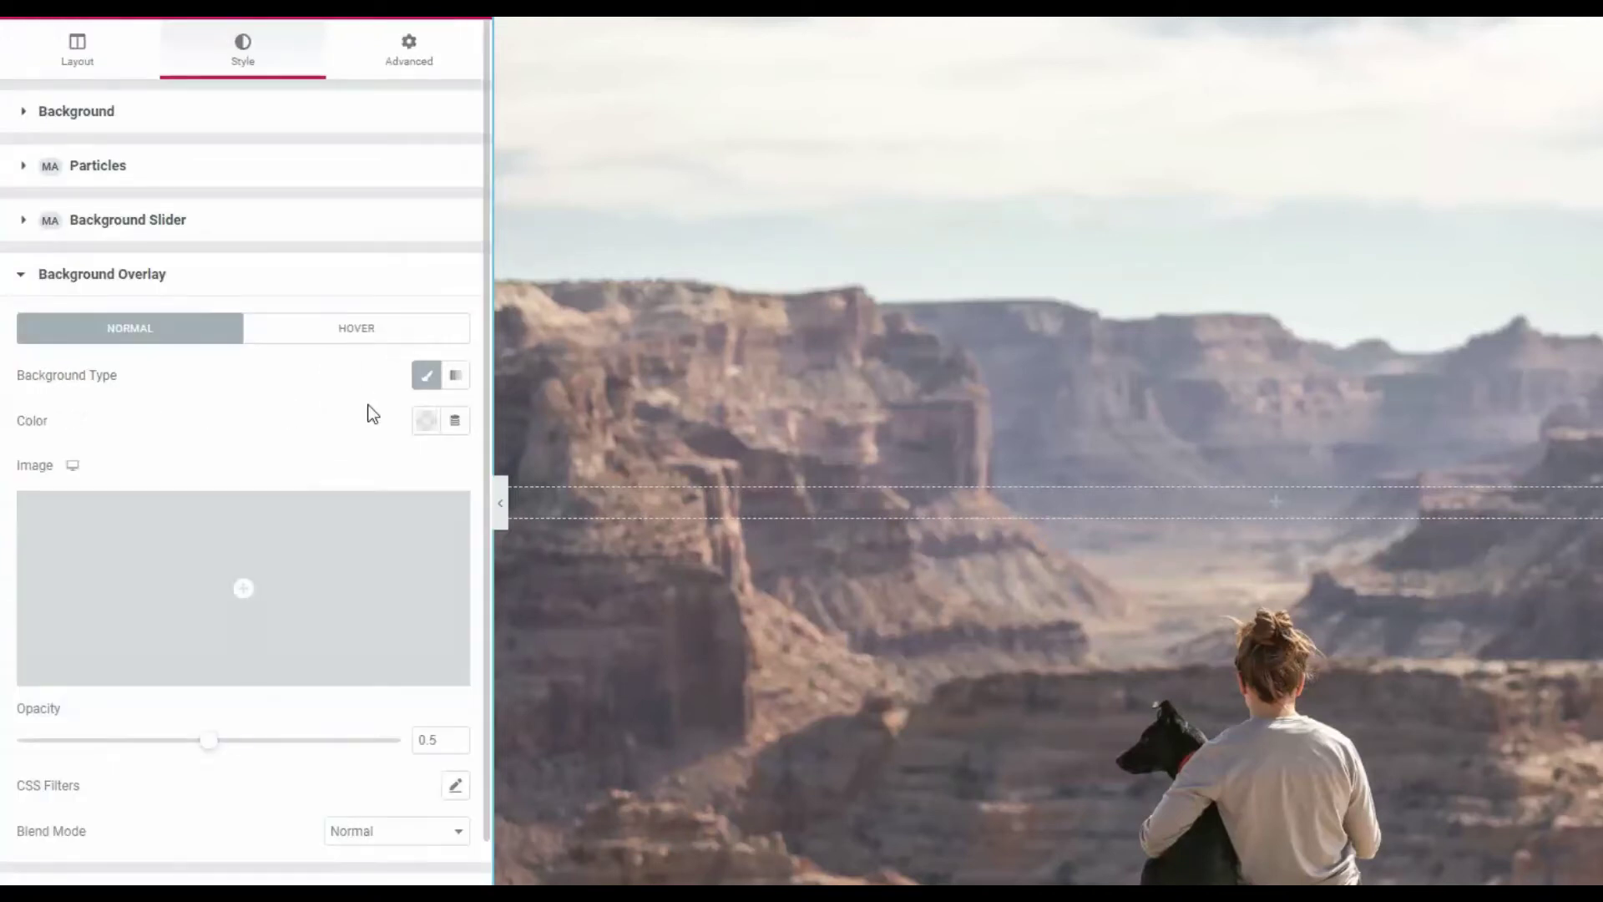
click(426, 422)
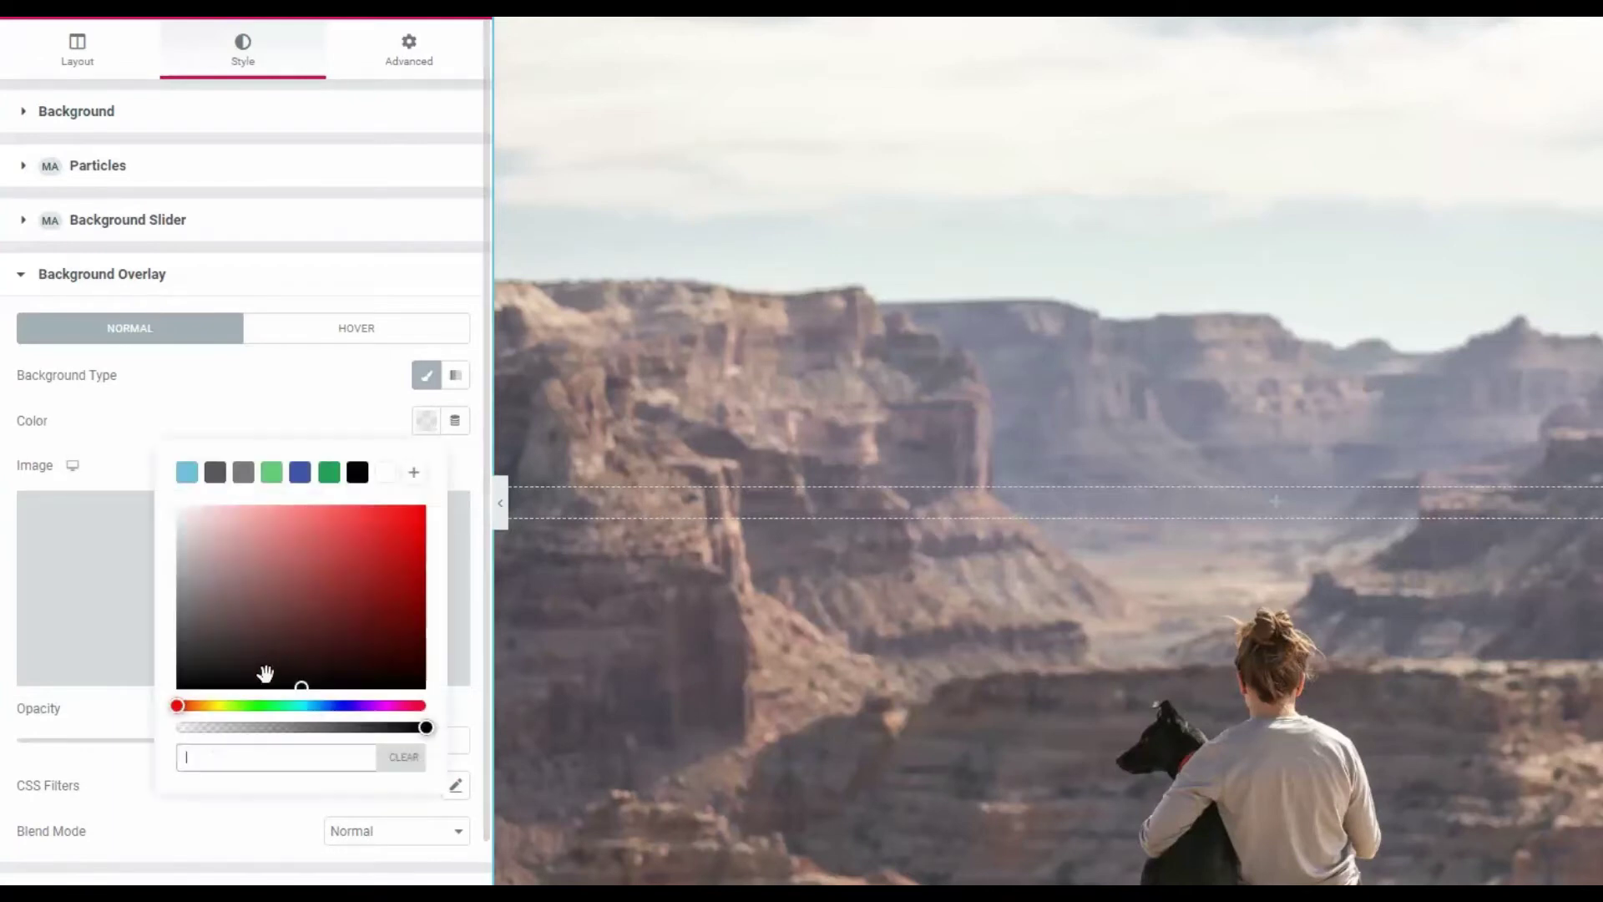
drag(208, 673, 152, 691)
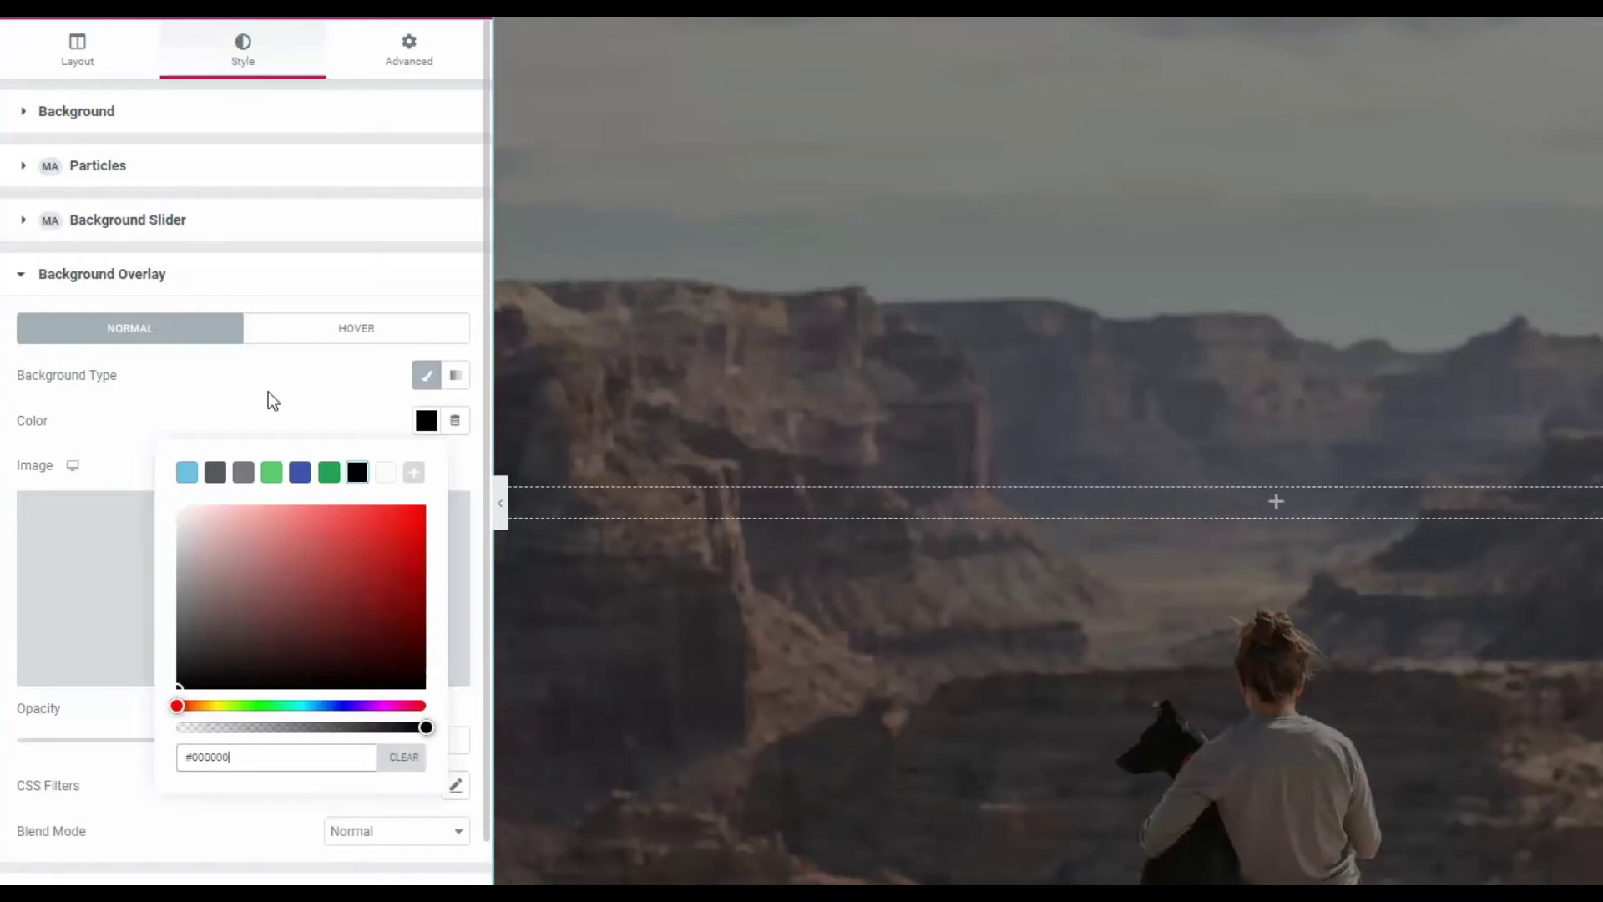
click(268, 391)
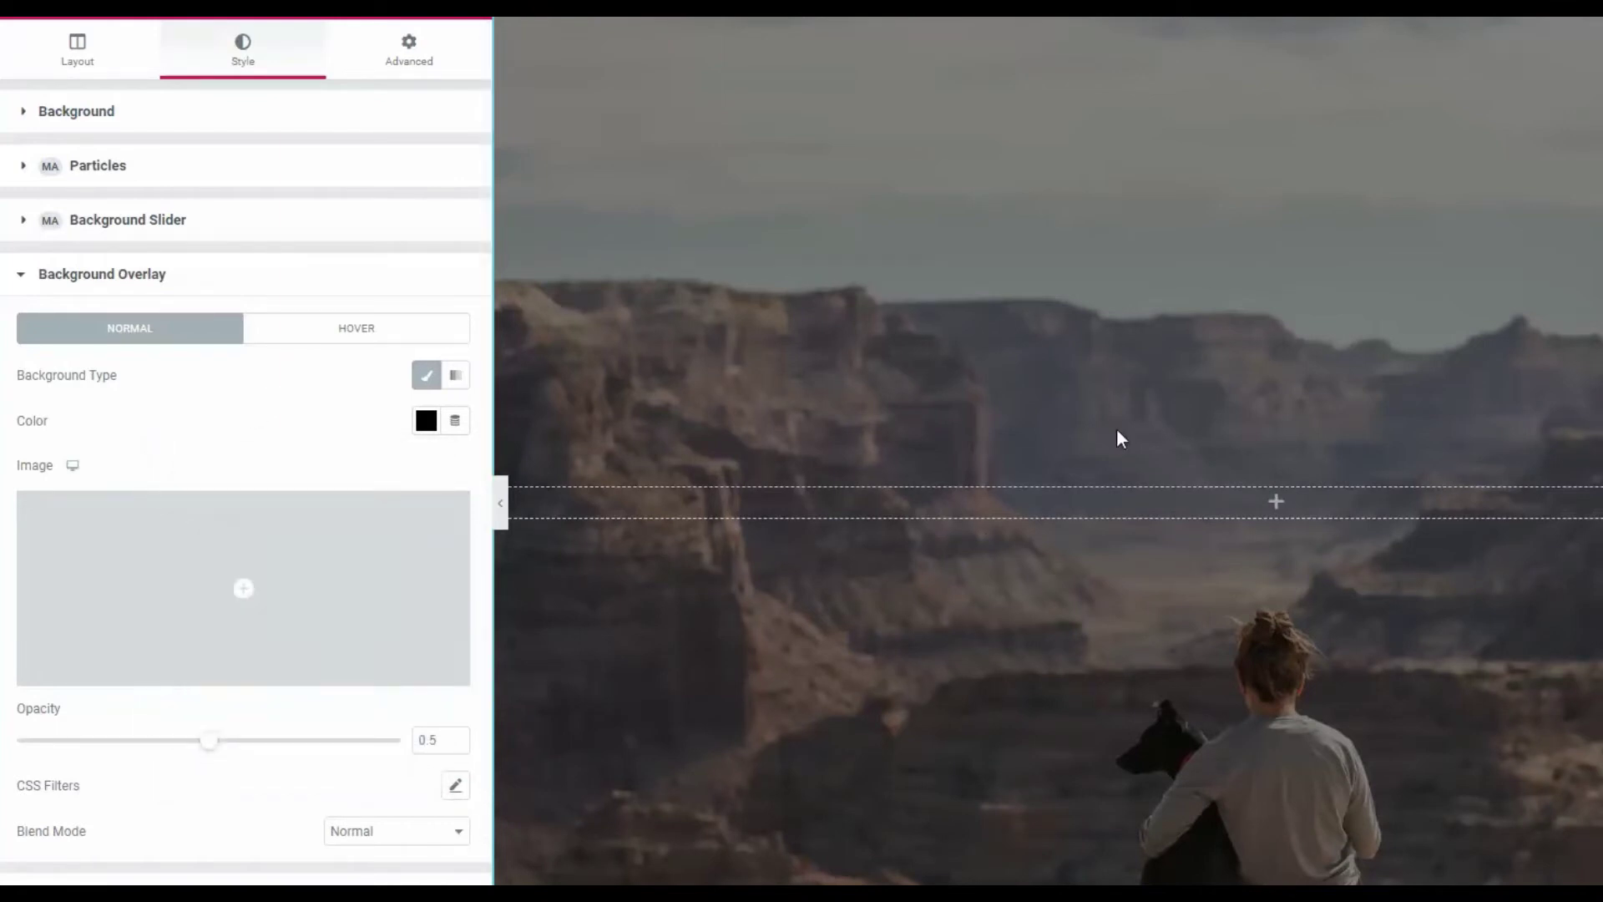
click(1240, 499)
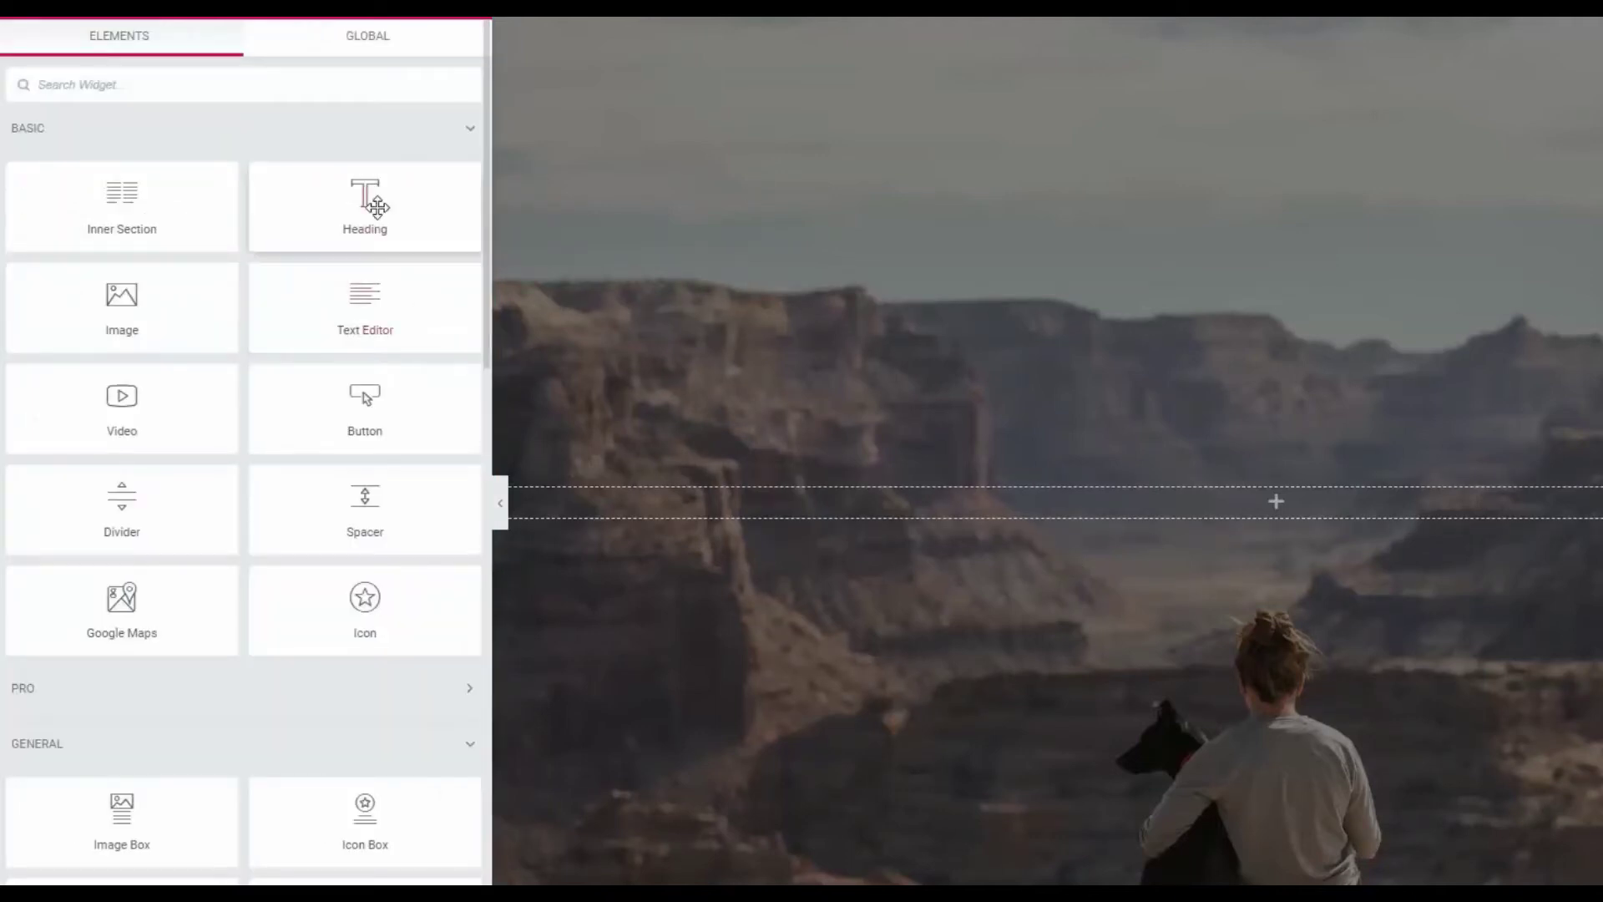
Drop a Heading widget into the section and set its title to "We are coming Soon ...".
drag(354, 193, 1281, 498)
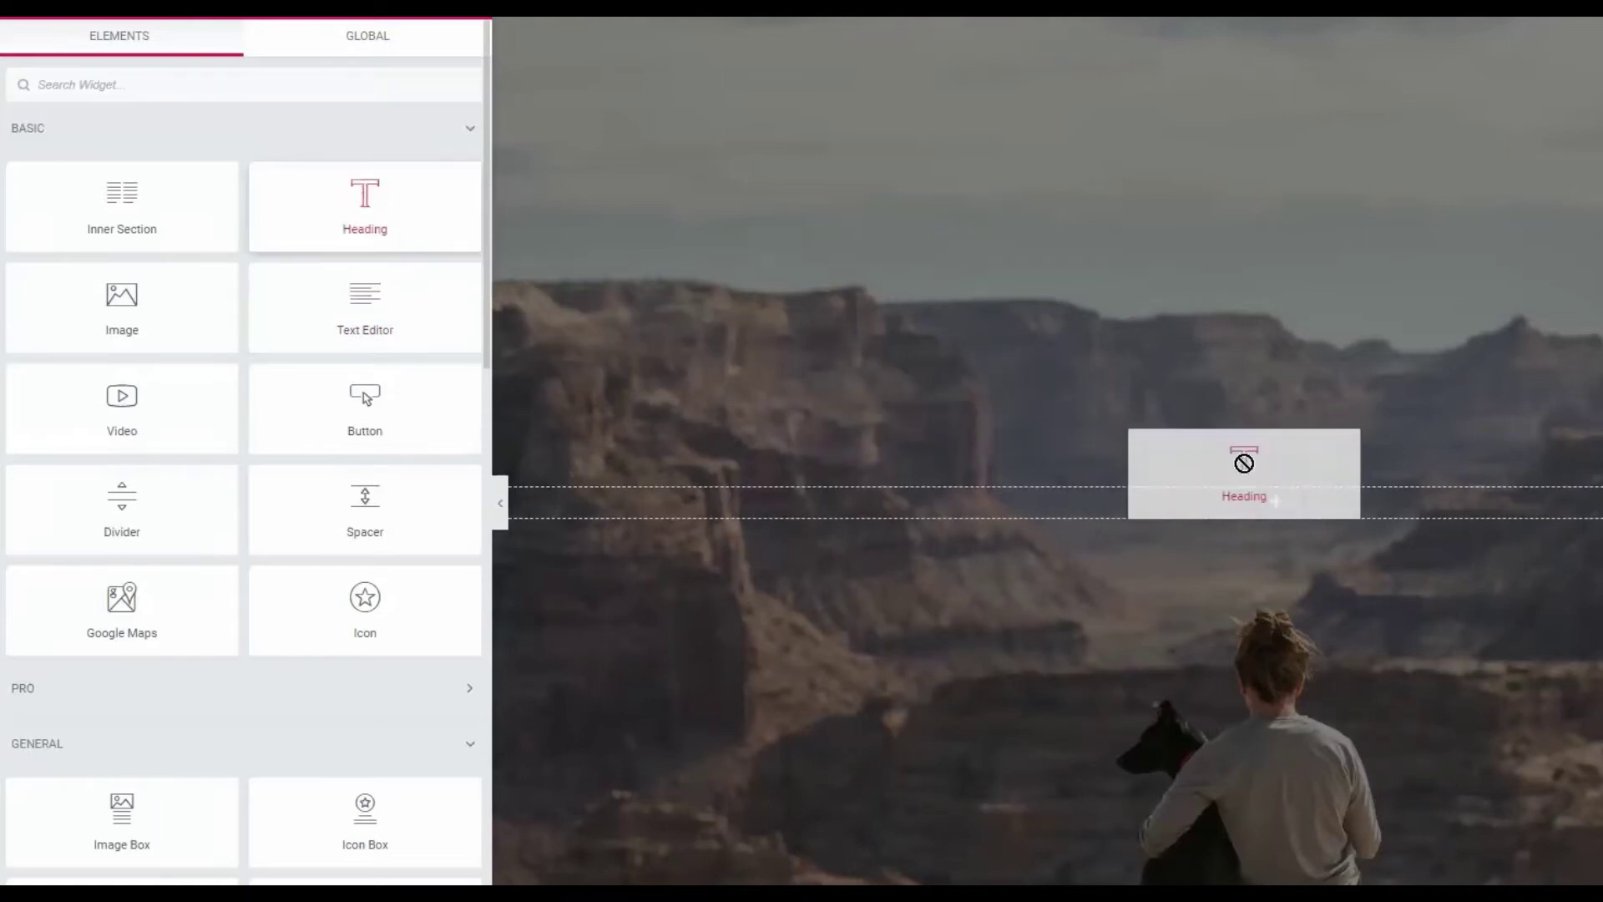
drag(1278, 497, 1278, 497)
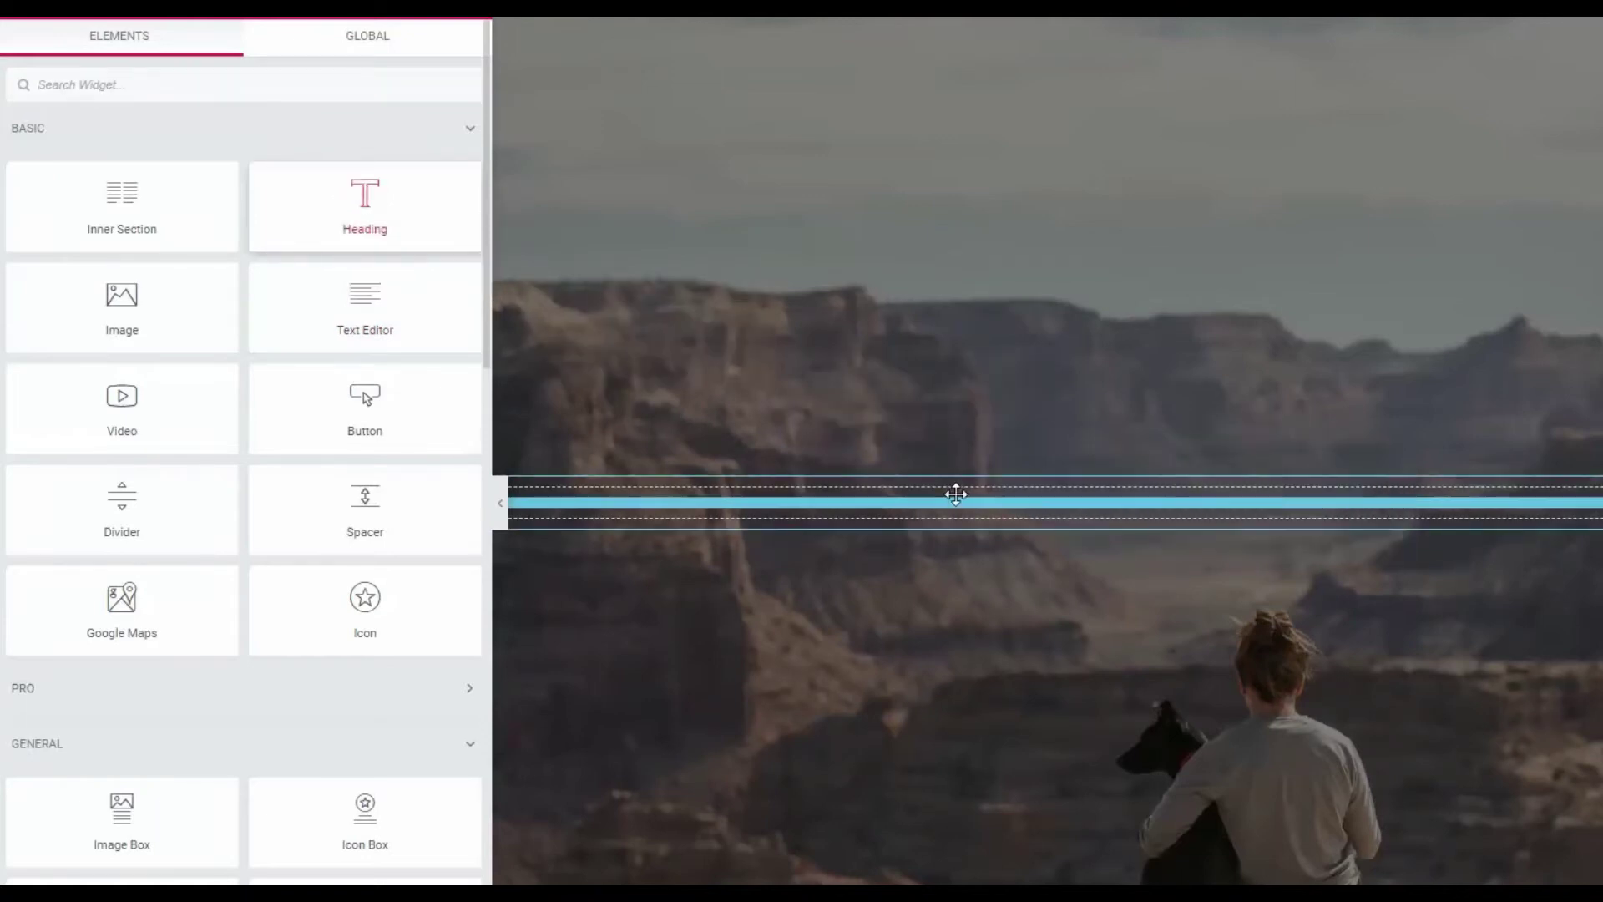
triple_click(282, 226)
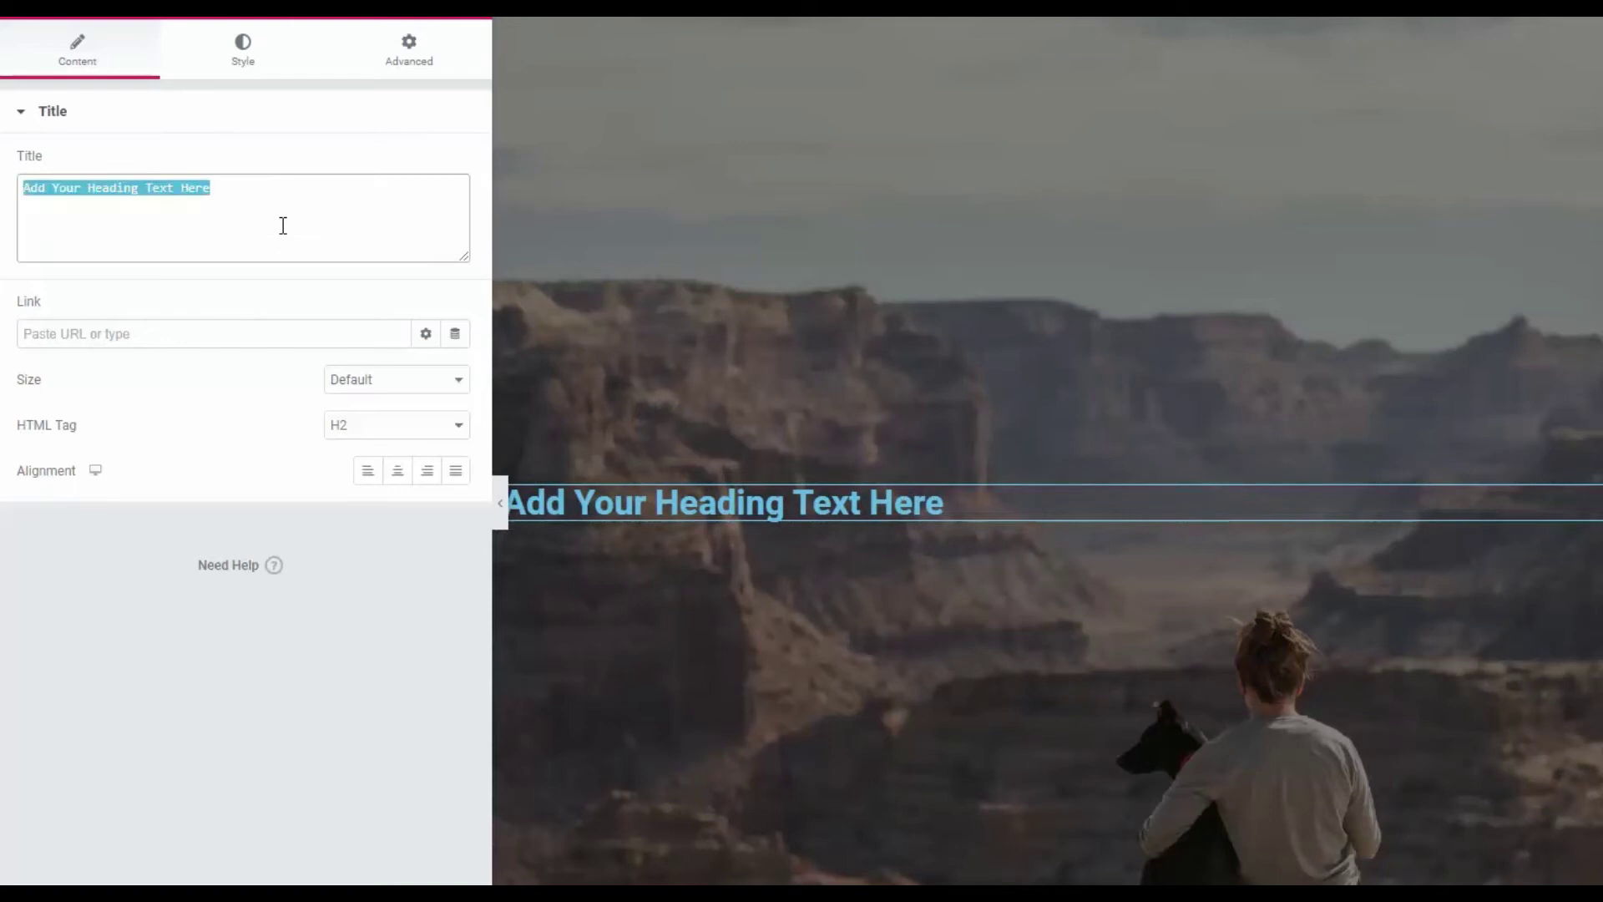
text(We are)
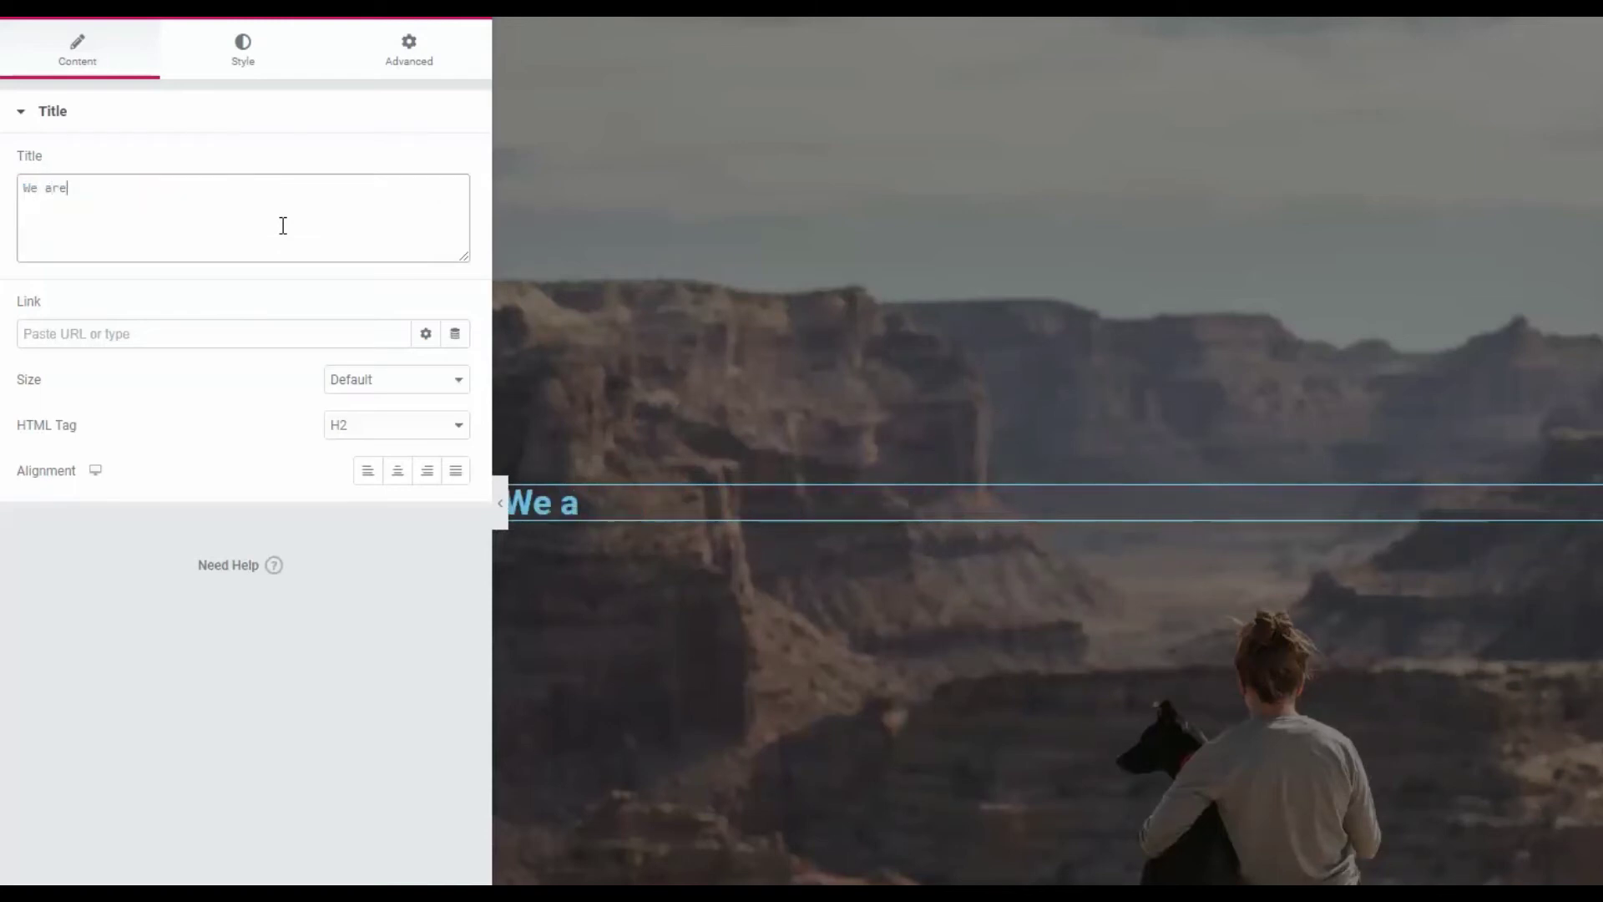
text( coming Soon )
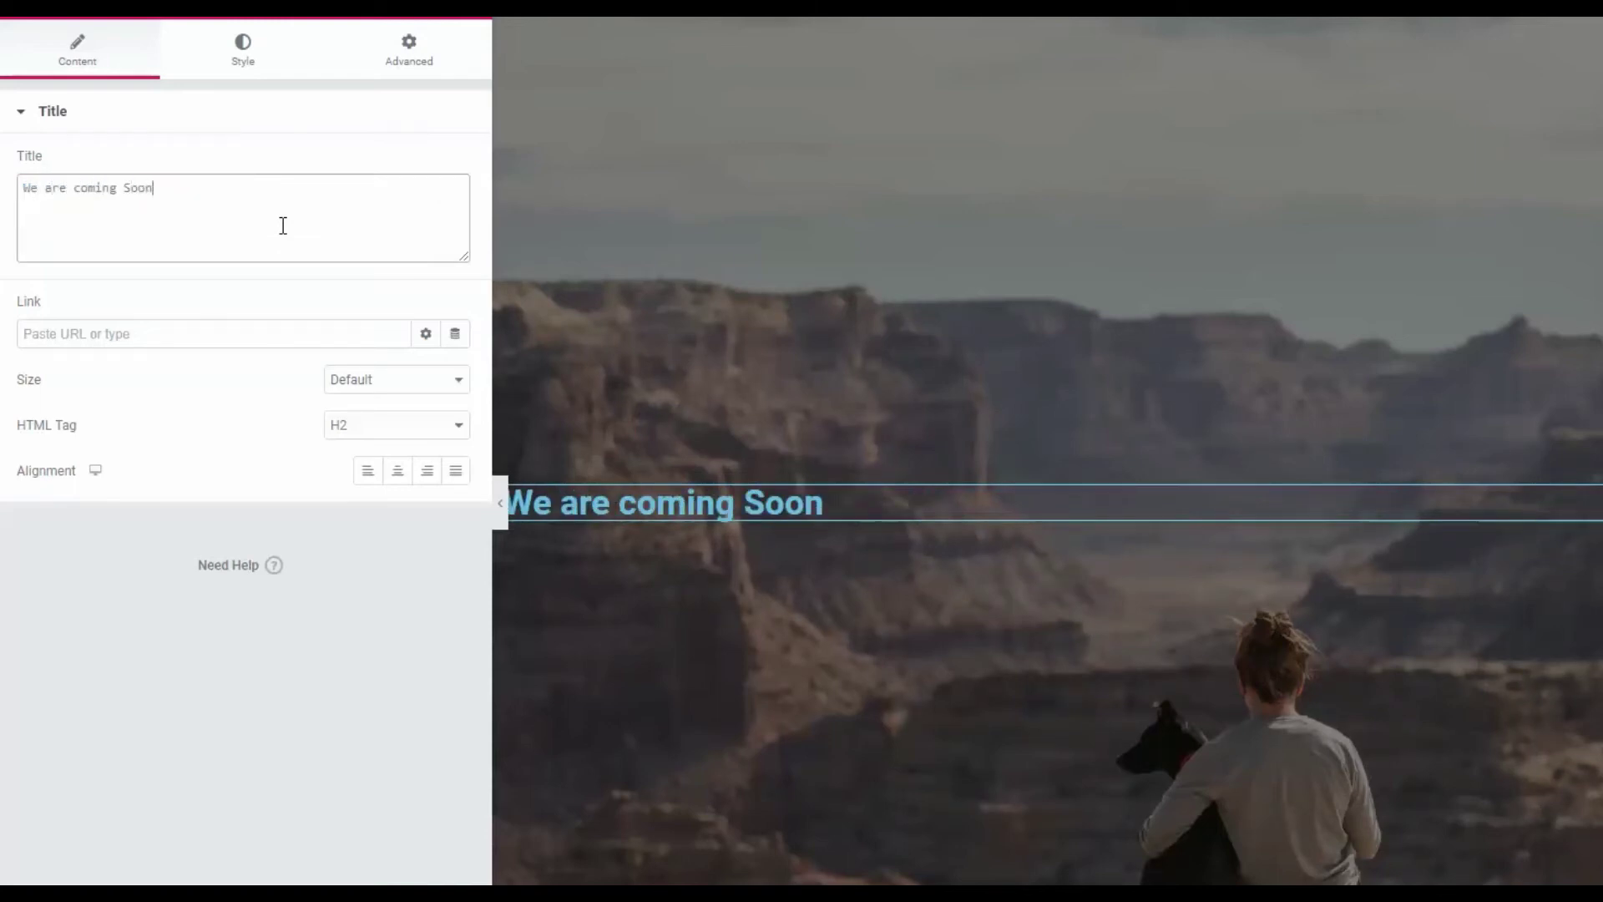
text(...)
click(289, 57)
Set the heading text colour to white.
click(425, 164)
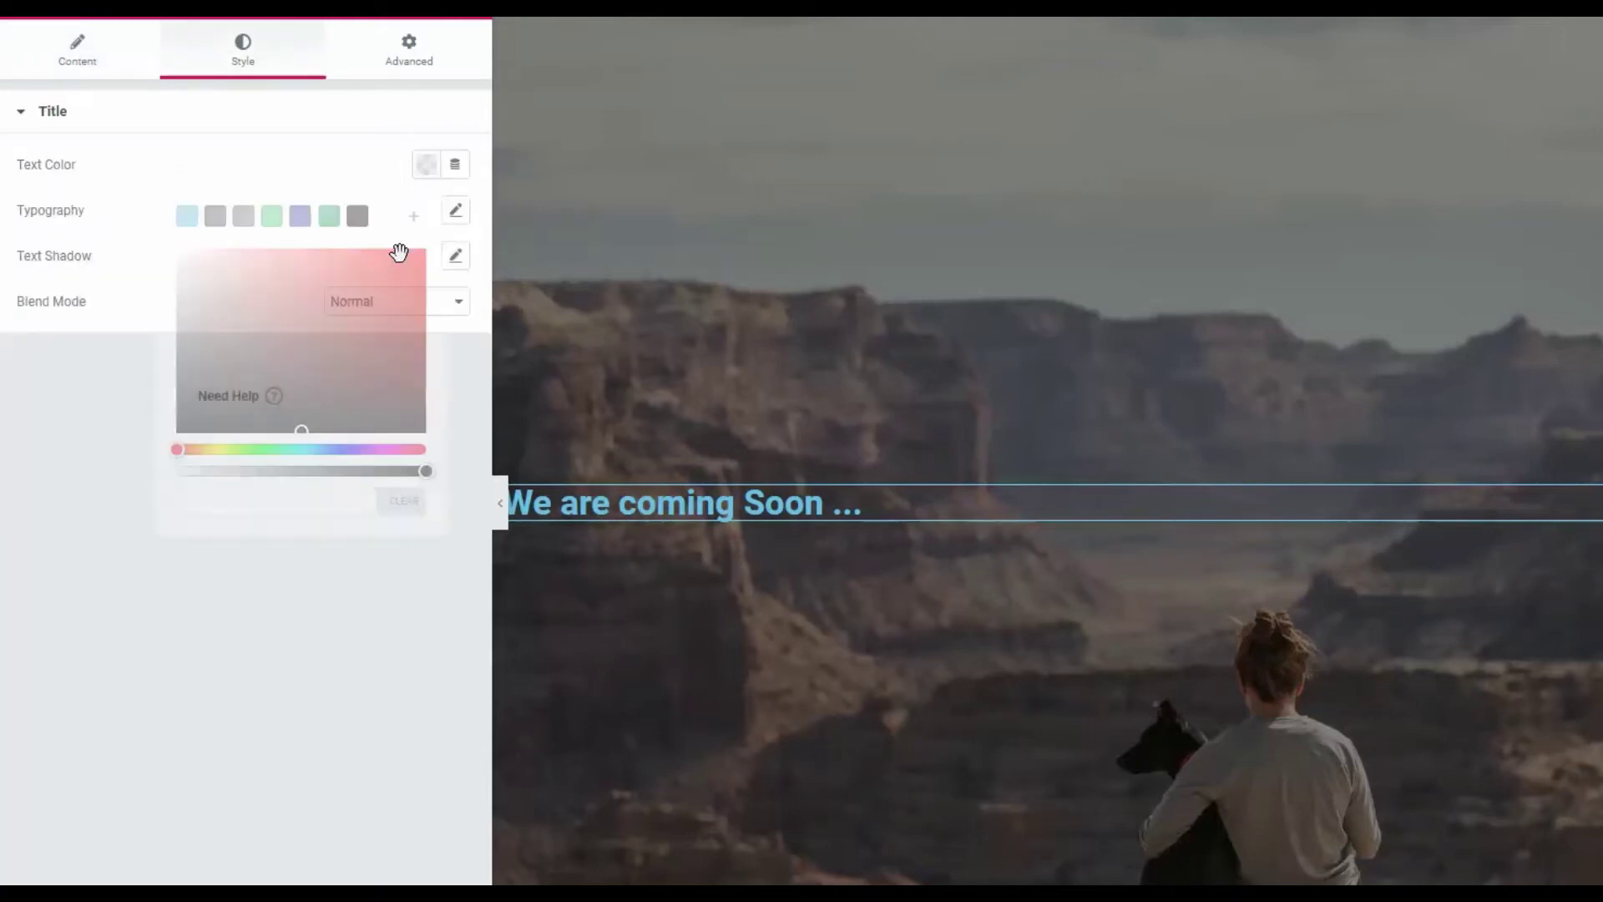
drag(197, 340, 122, 216)
click(121, 213)
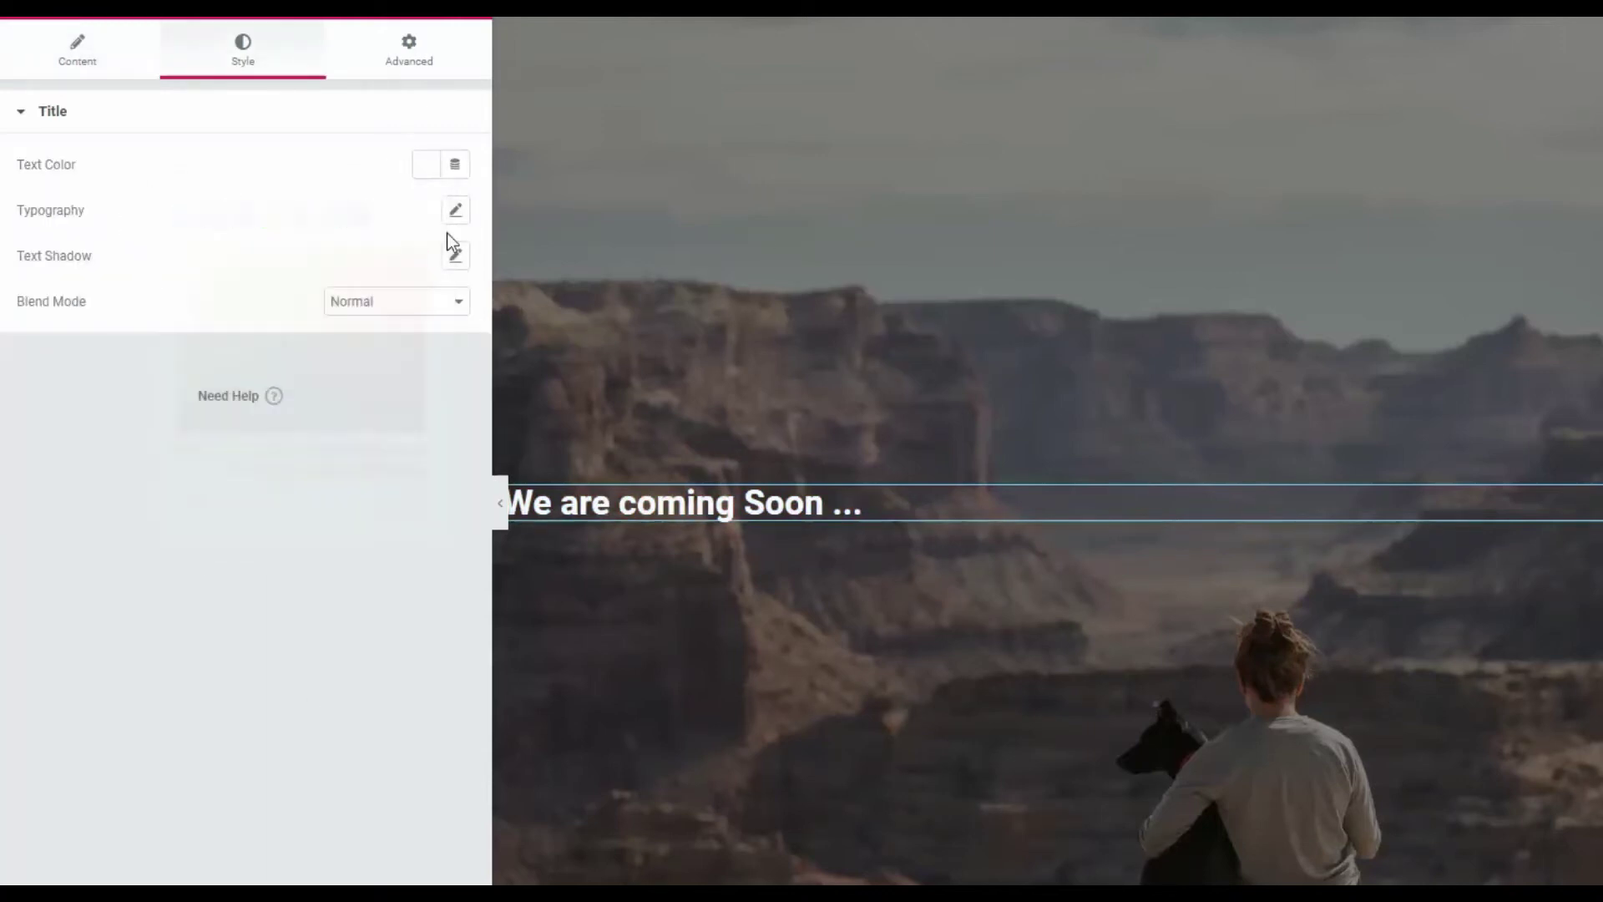
Set the heading typography to Poppins, 5 EM, weight 800.
click(456, 211)
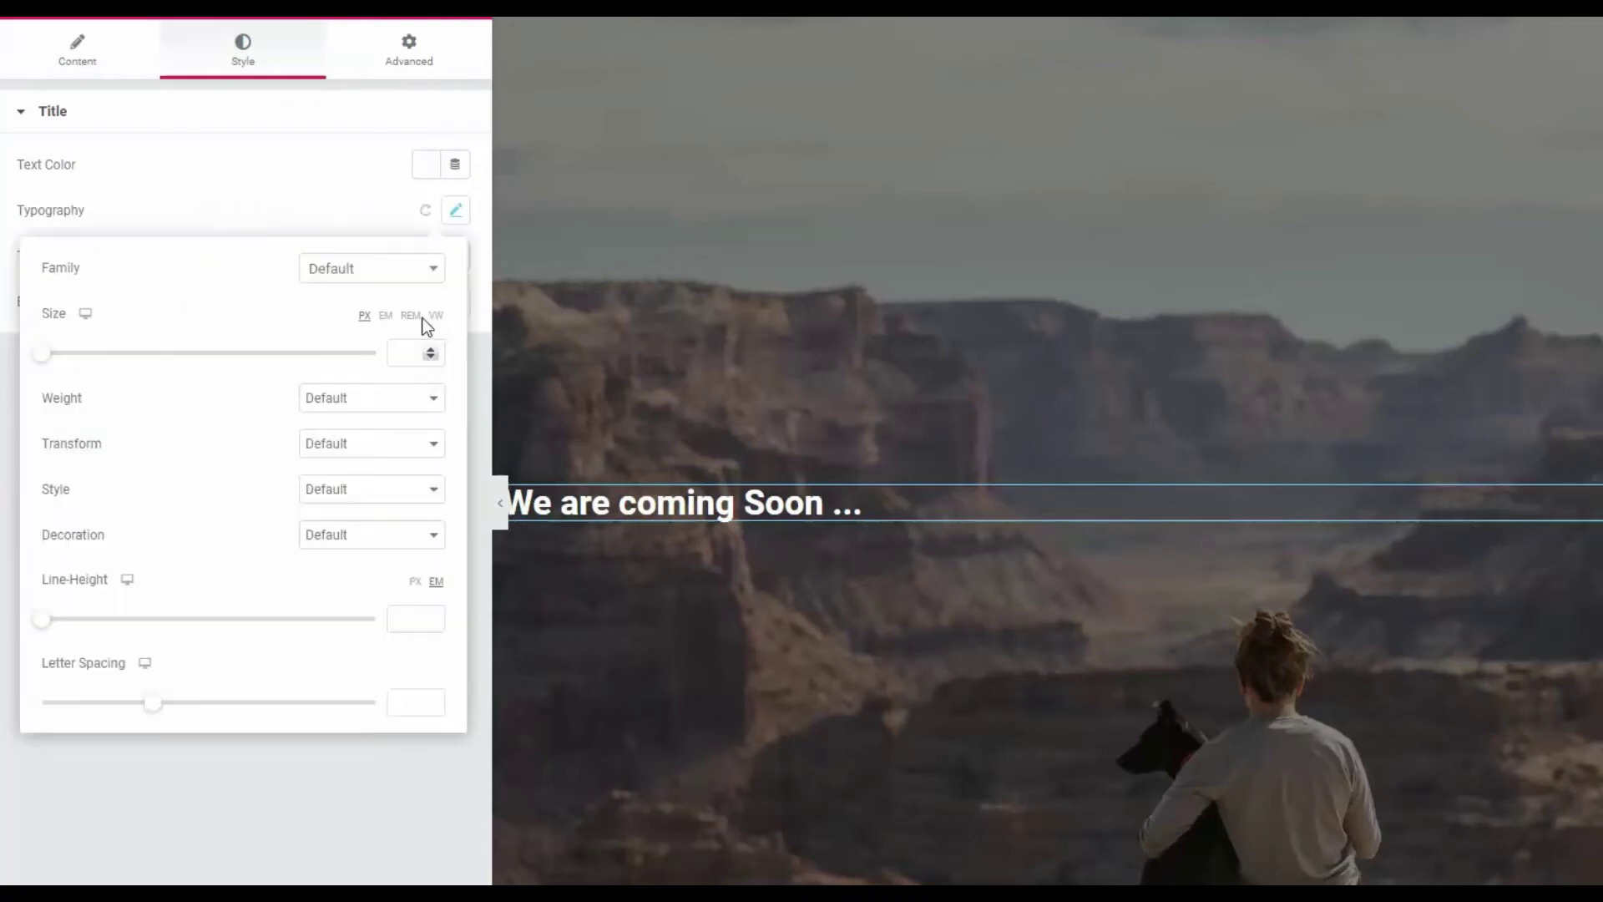
click(340, 277)
text(pop)
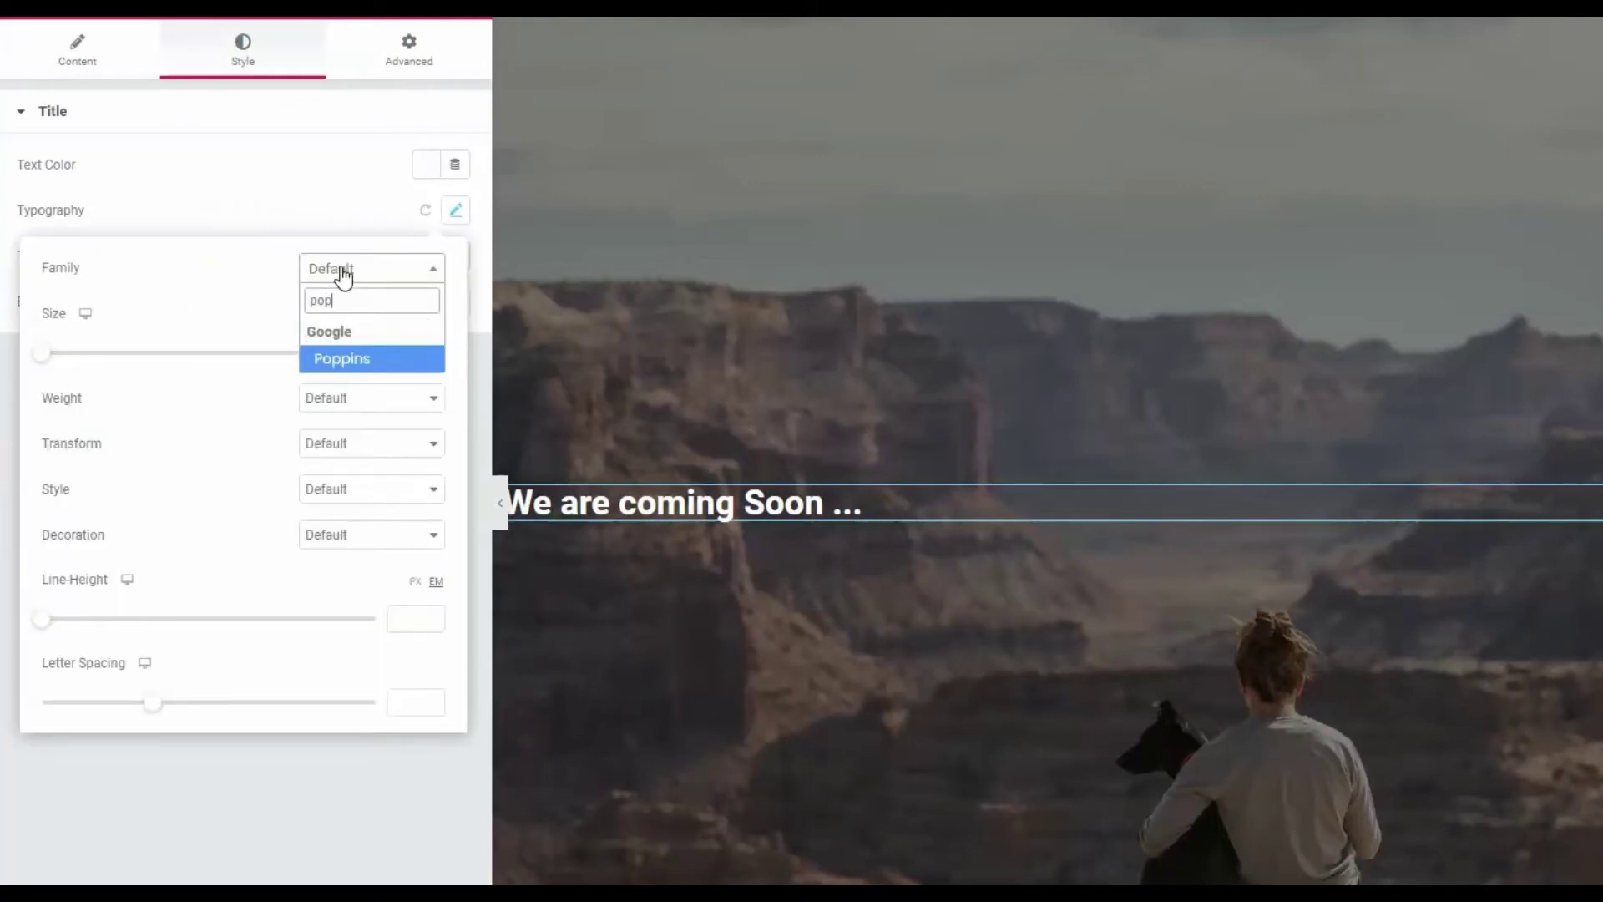
click(388, 359)
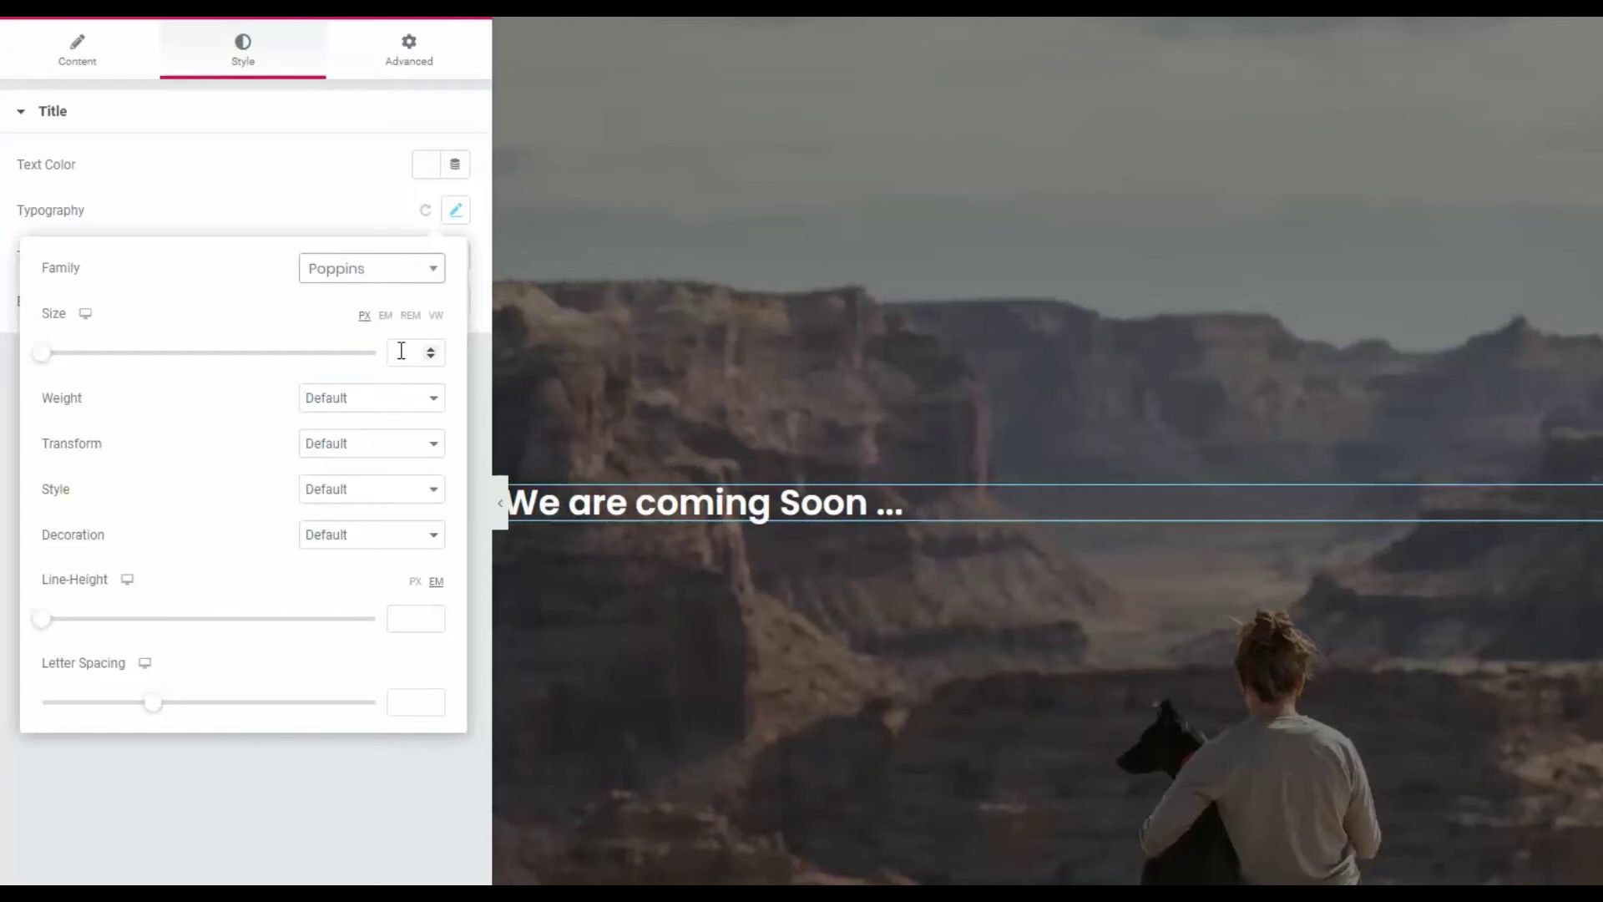
click(385, 315)
click(408, 351)
text(4)
key(BackSpace)
text(5)
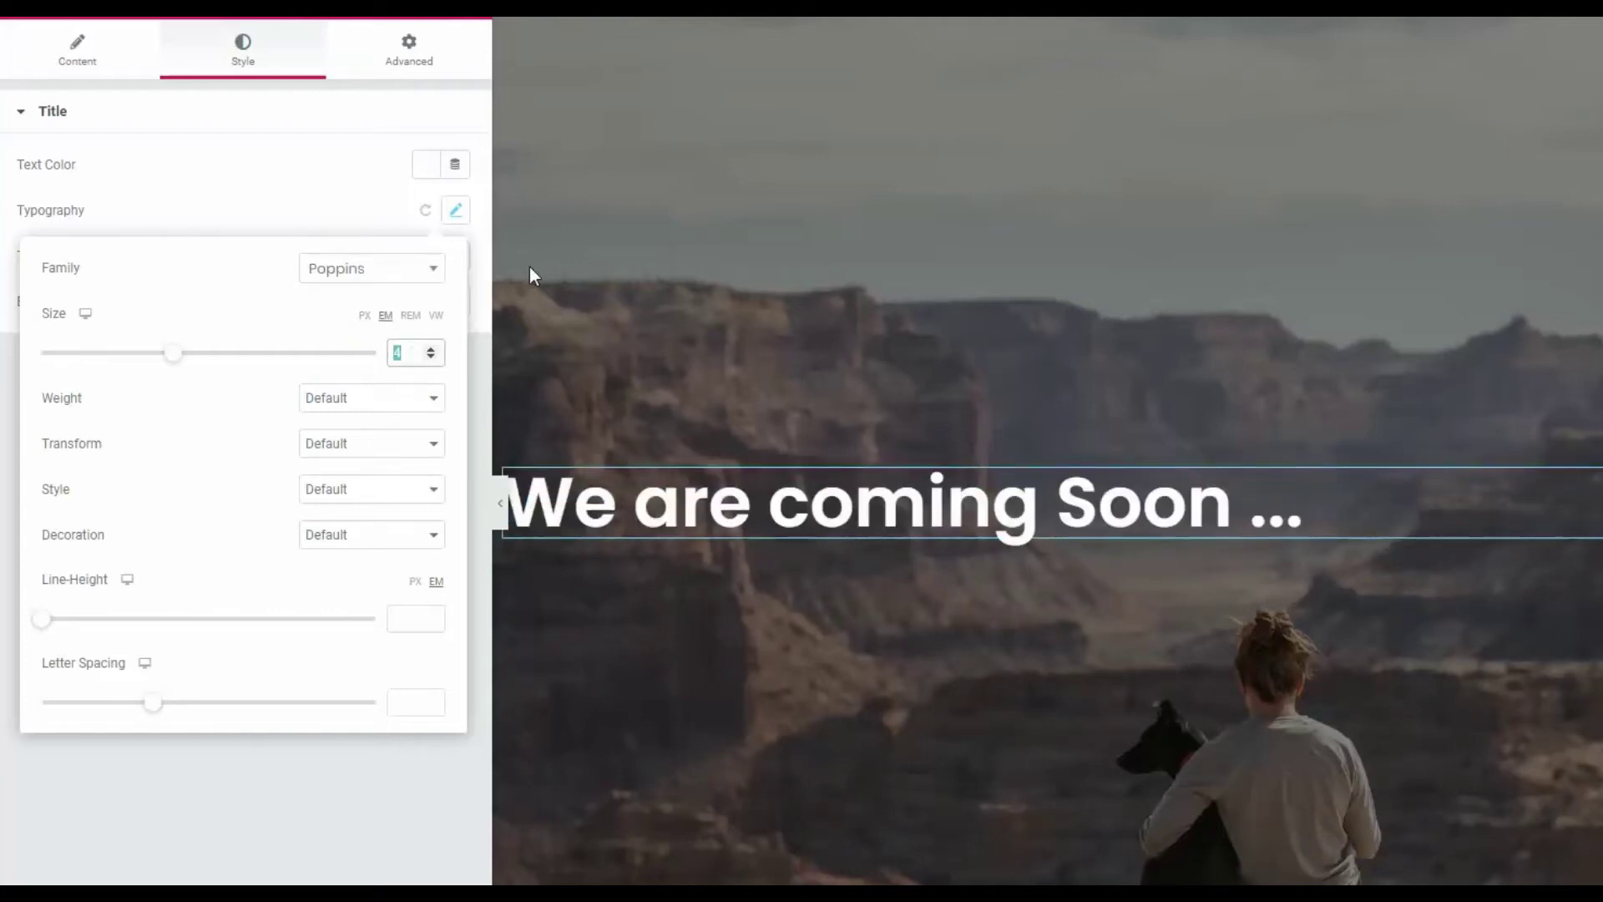
click(369, 402)
click(345, 555)
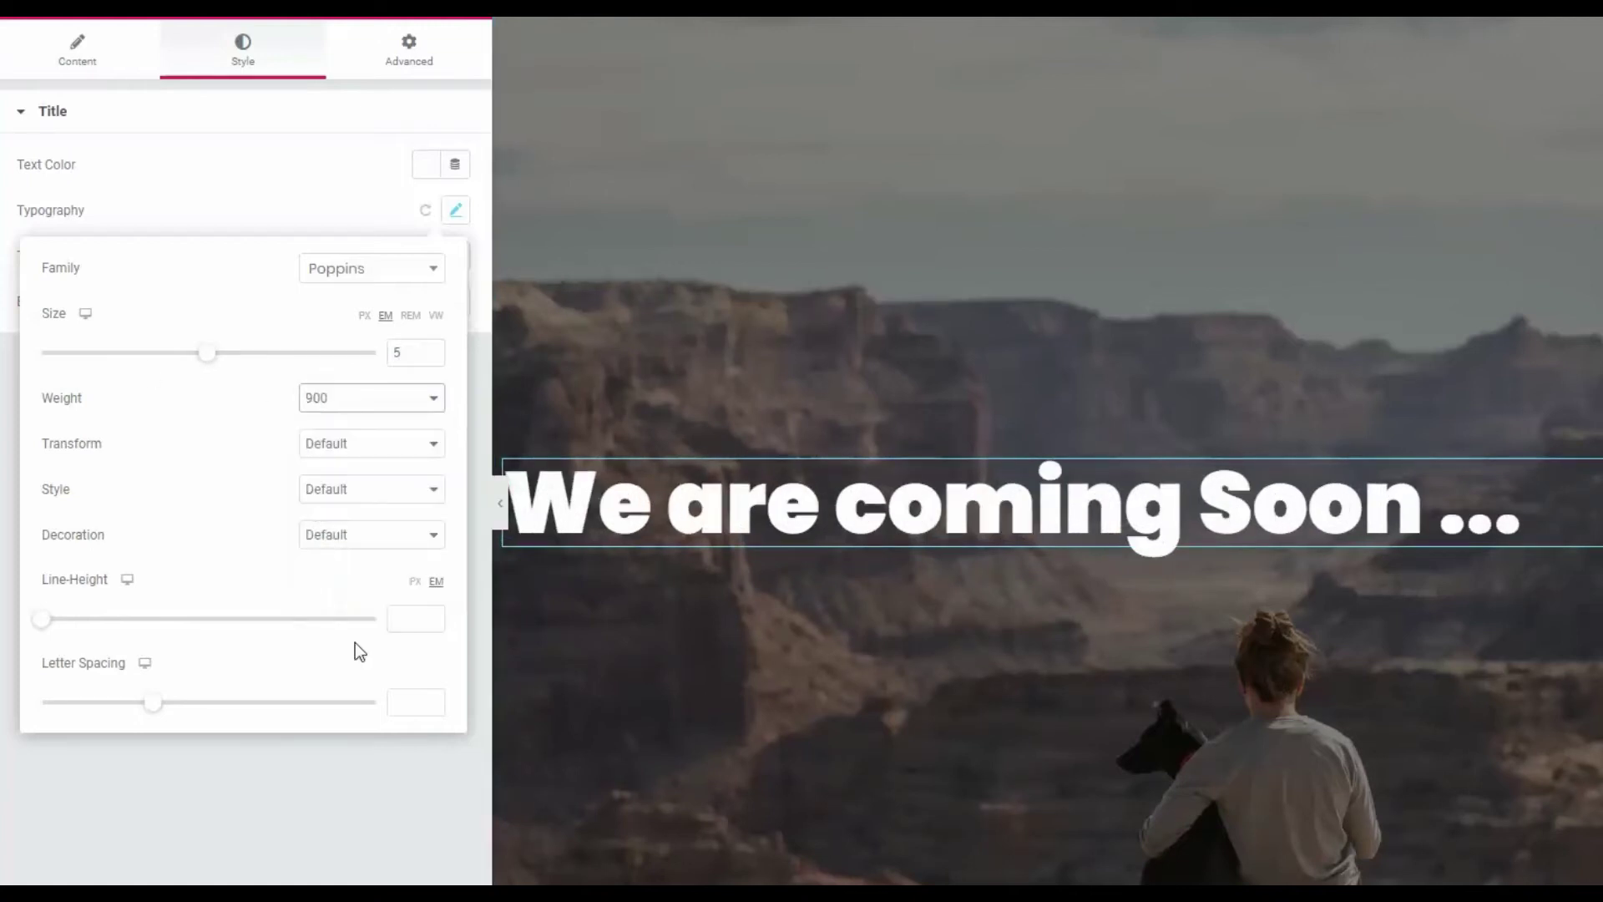
click(348, 403)
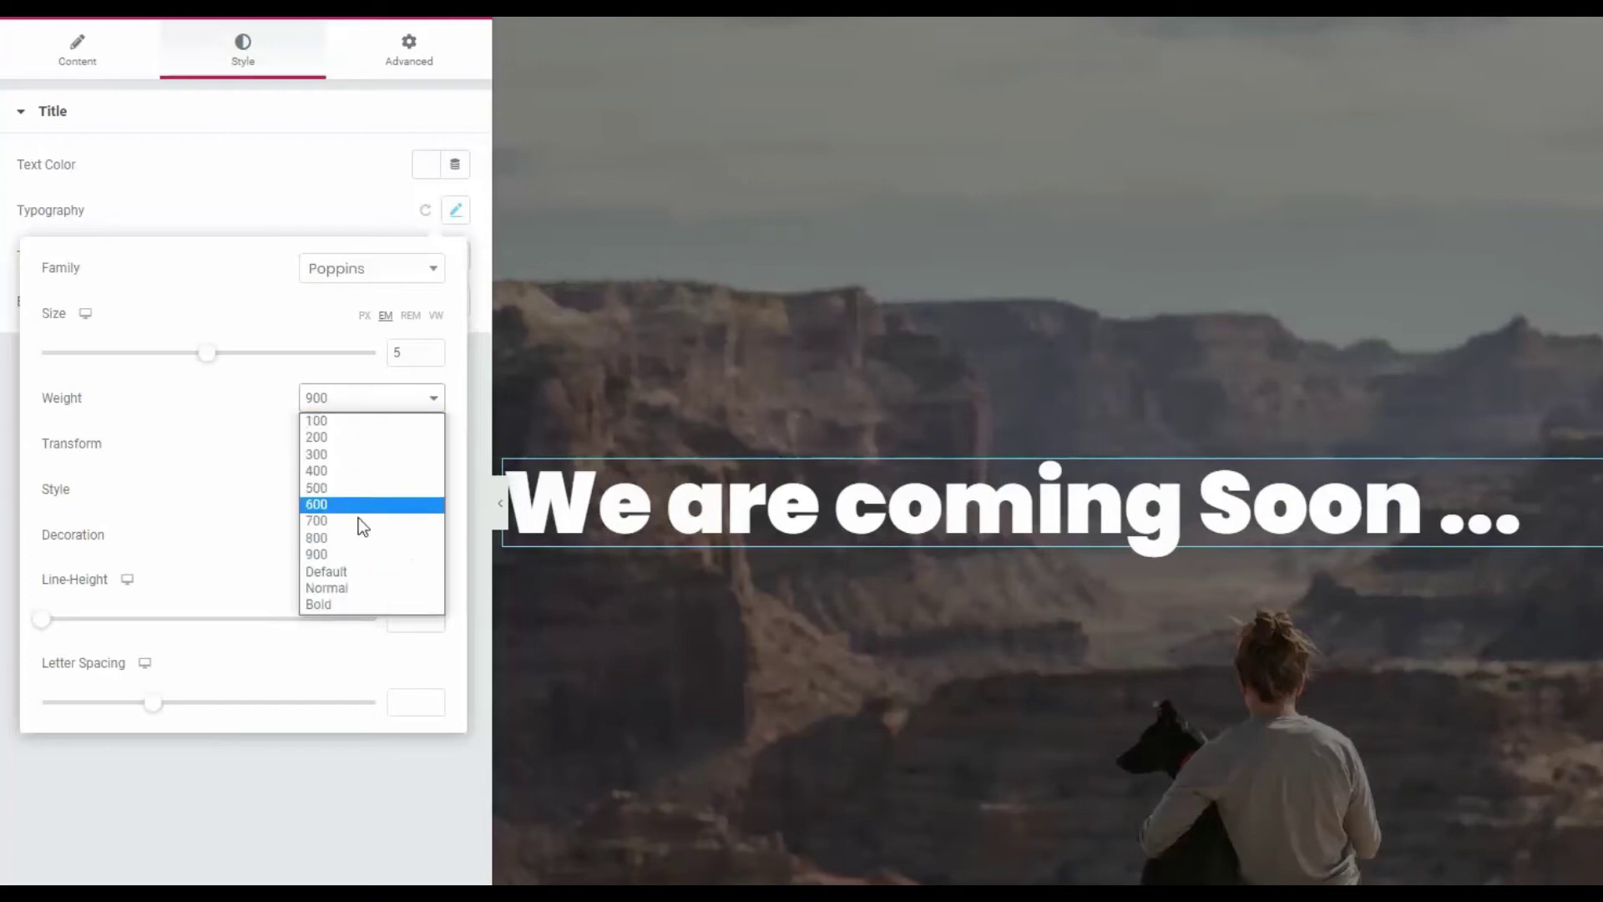
click(348, 542)
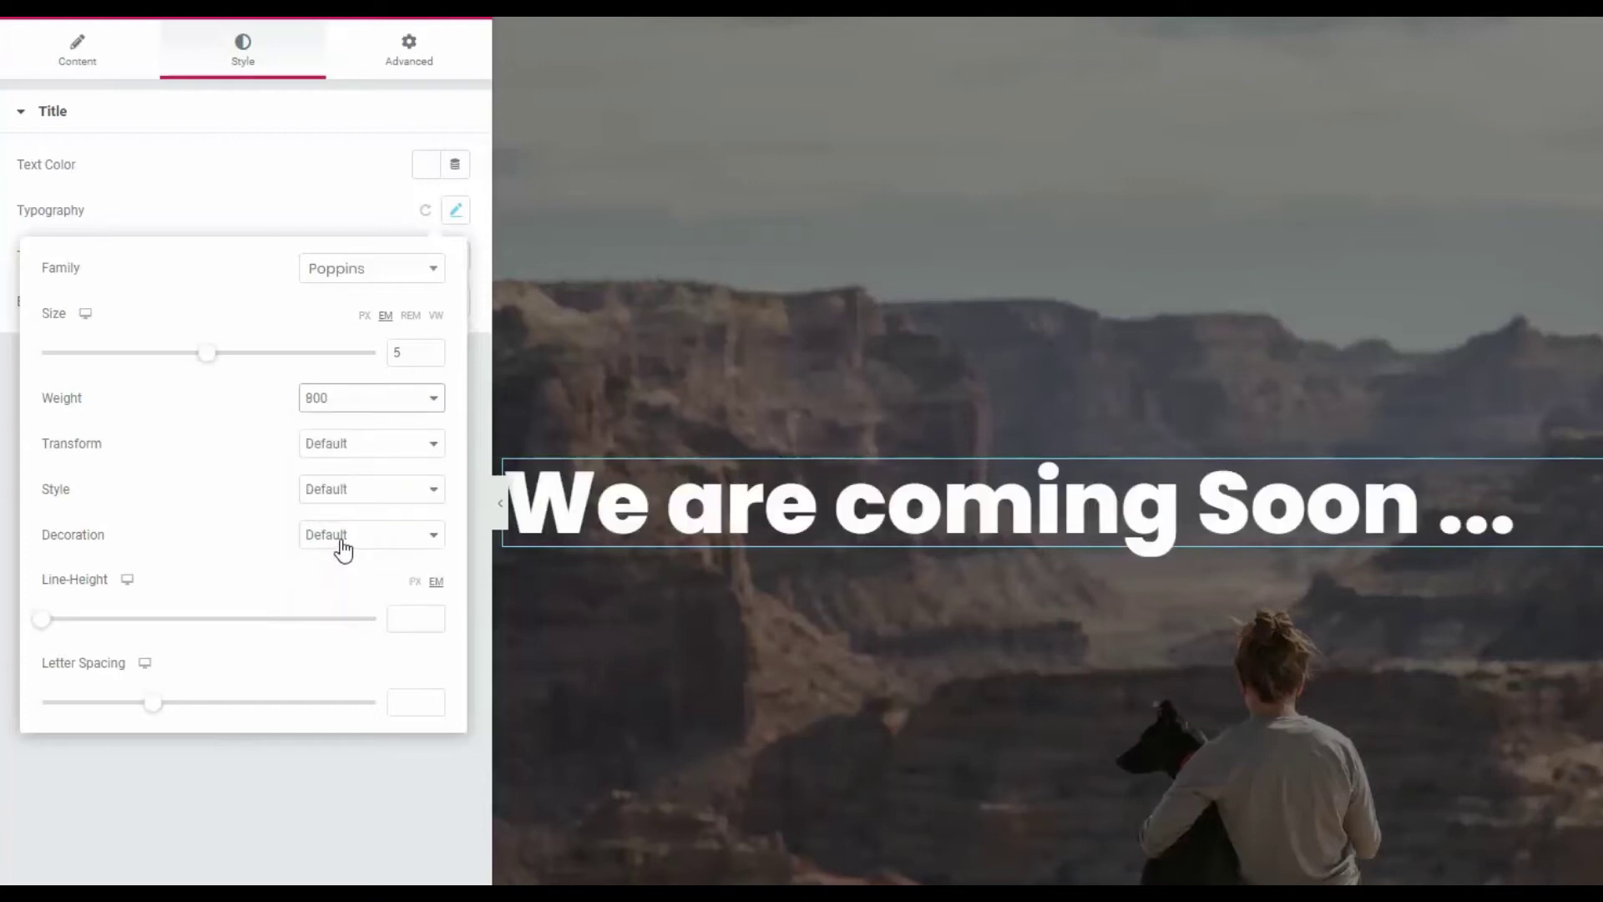
click(336, 785)
Centre-align the heading and preview the page at tablet width.
click(73, 57)
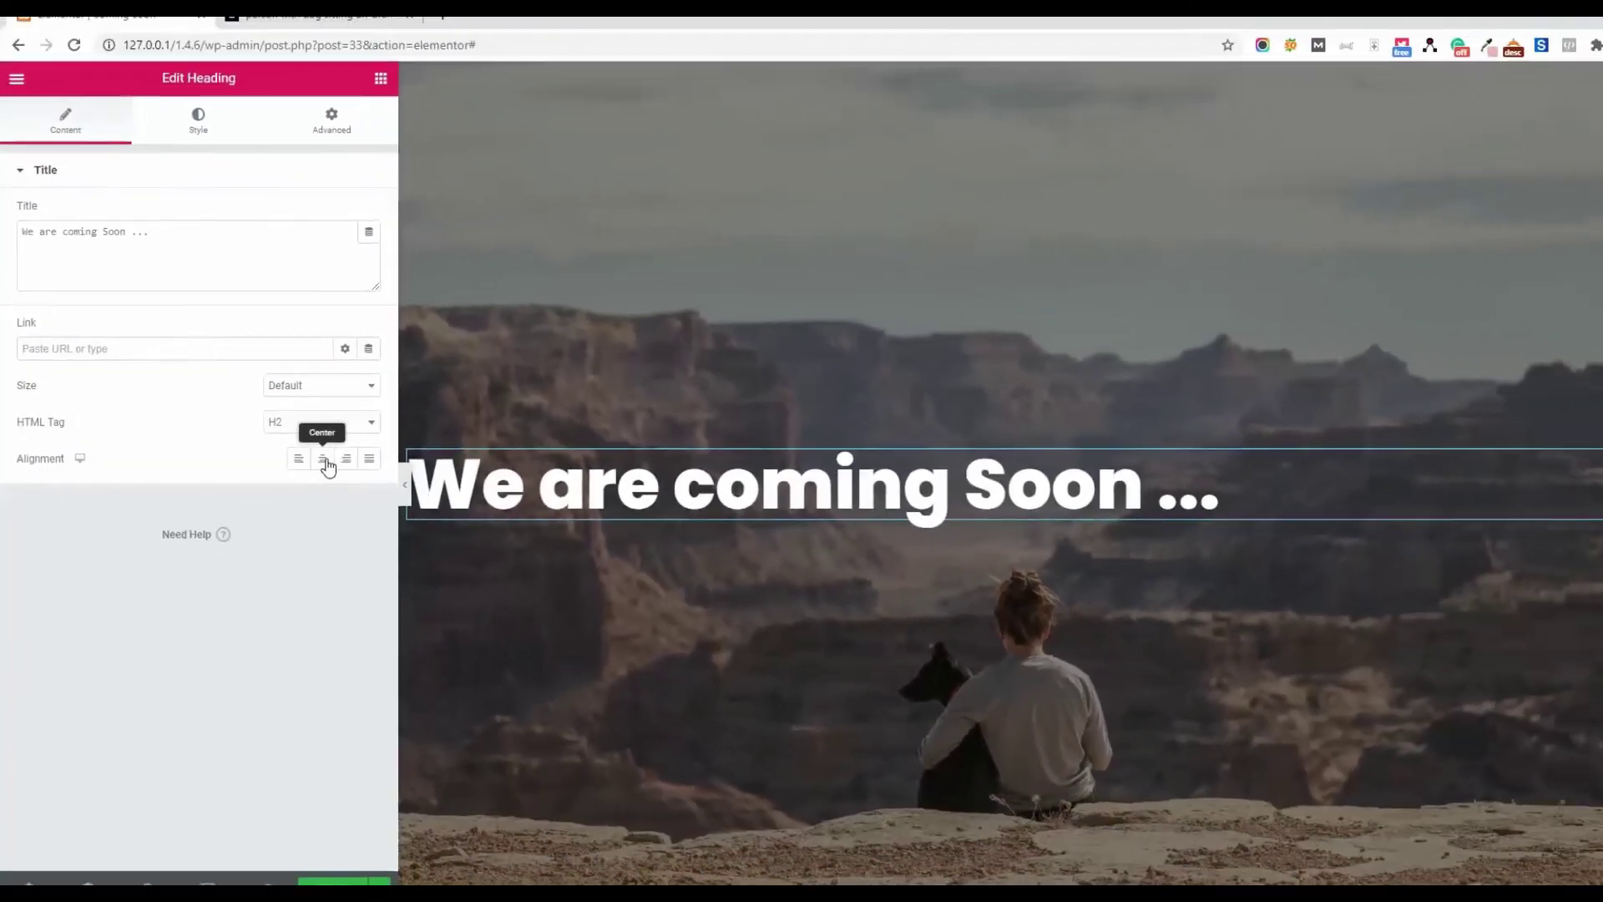
click(323, 460)
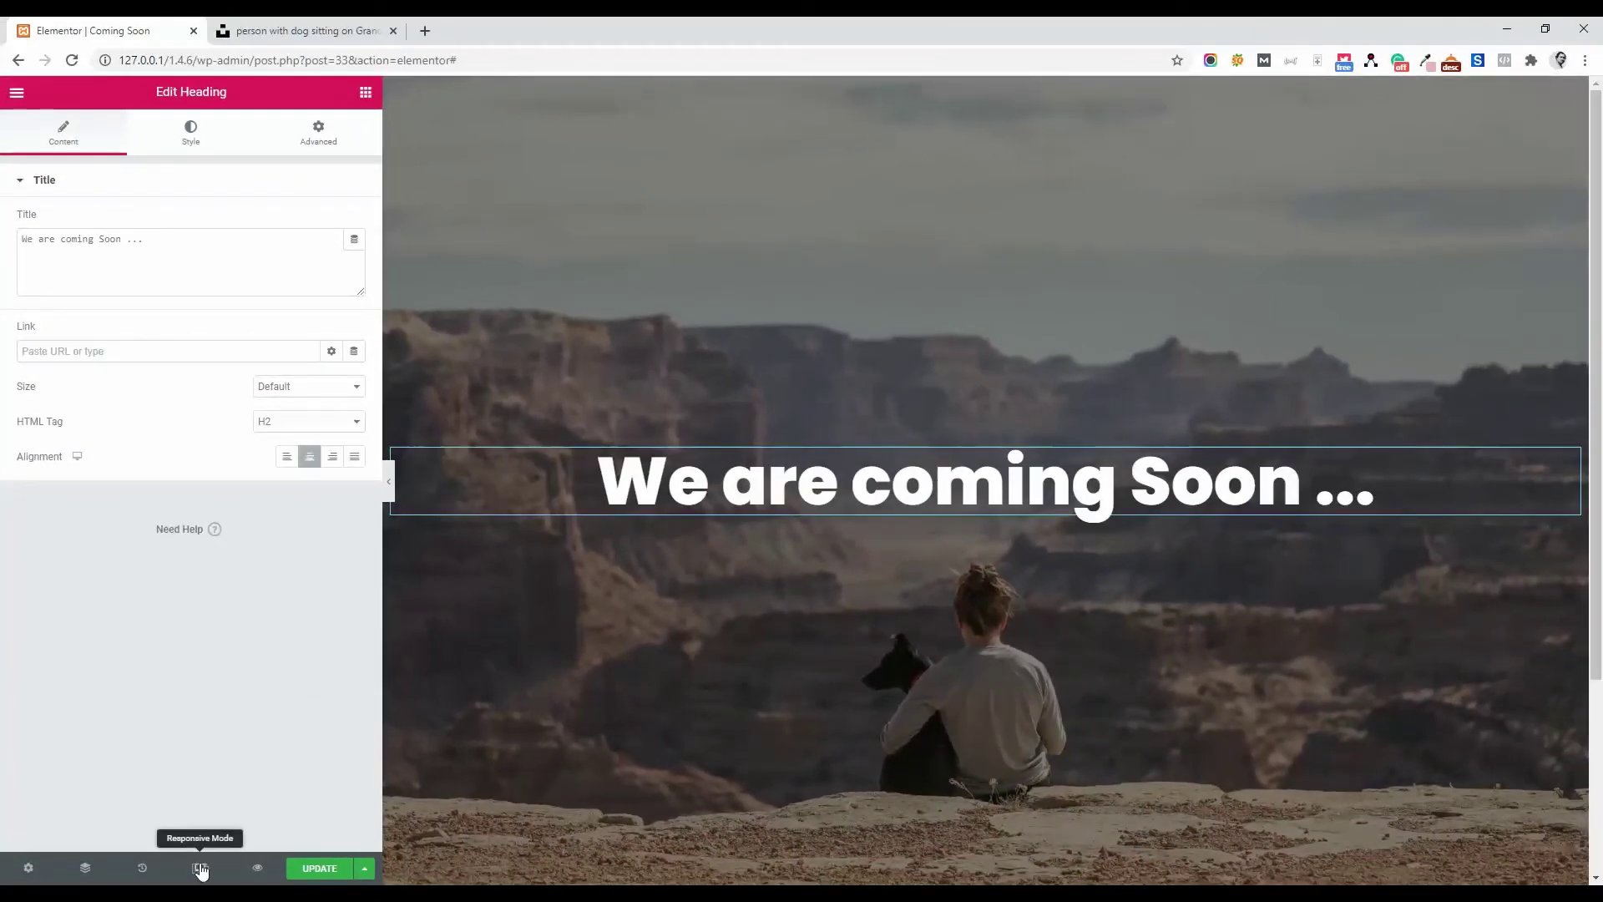
click(201, 870)
click(79, 404)
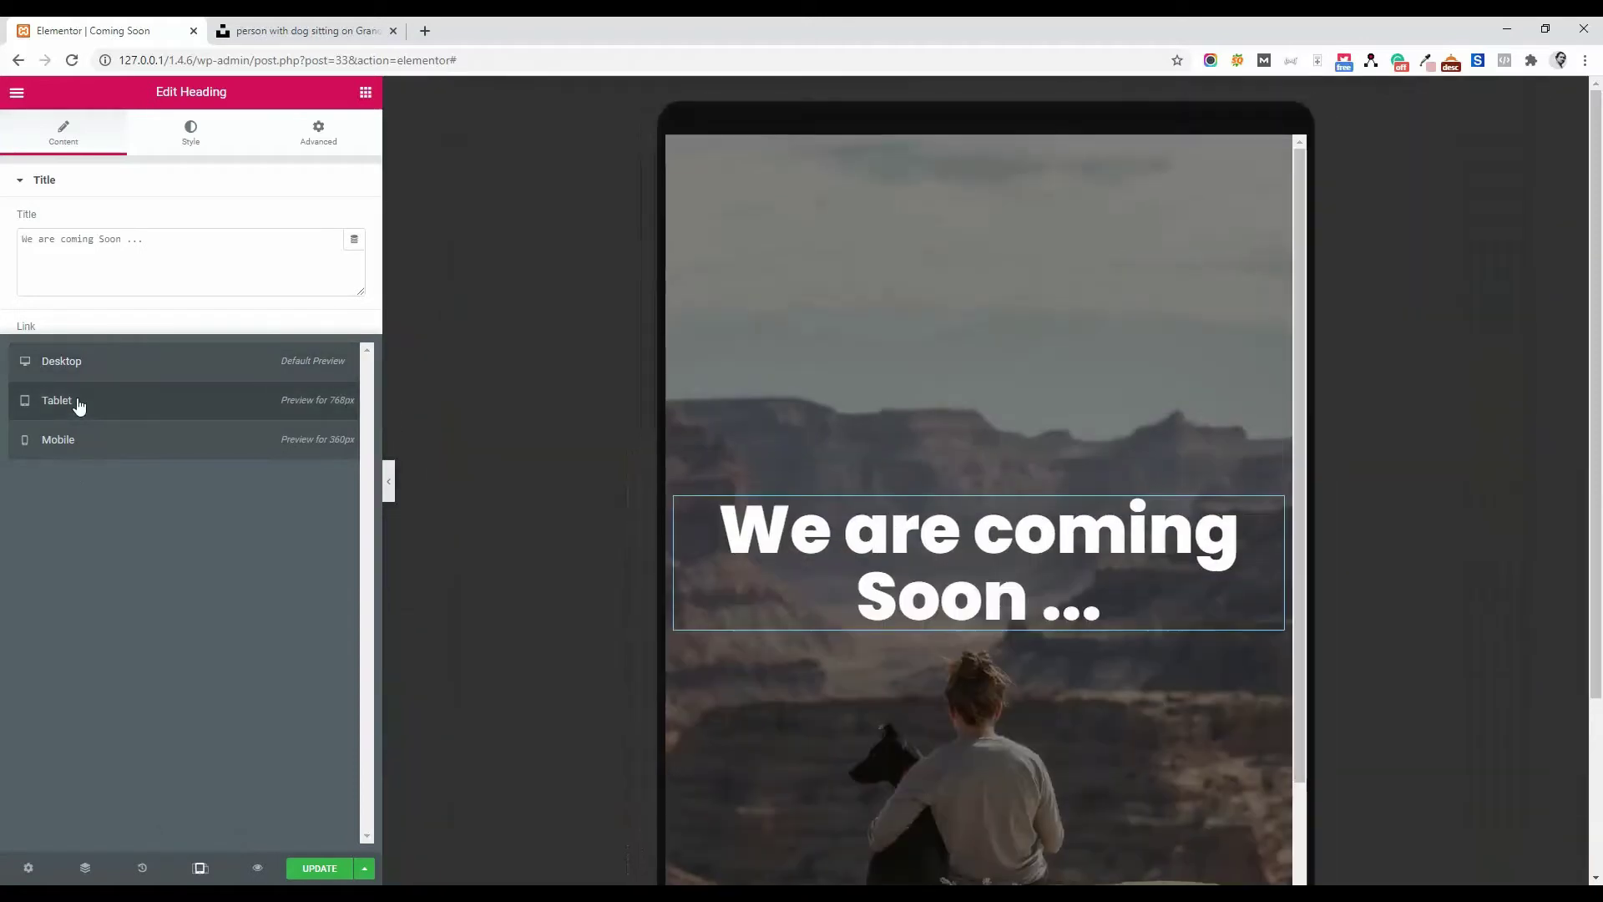
Check mobile and tablet previews and switch the tablet heading size unit to EM.
click(75, 449)
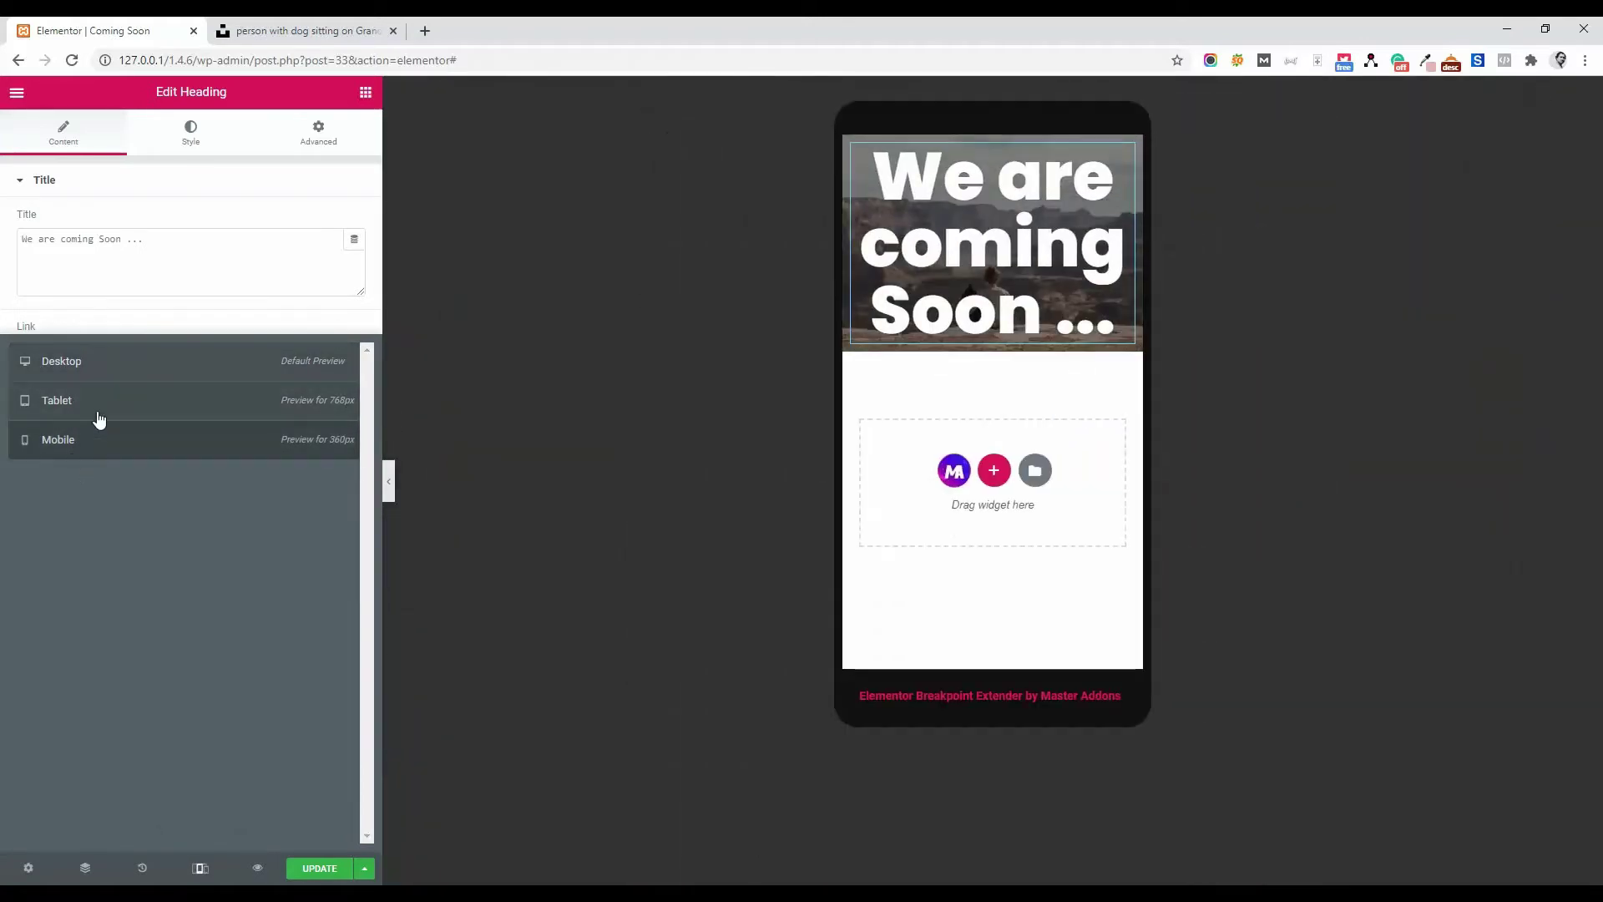
click(79, 402)
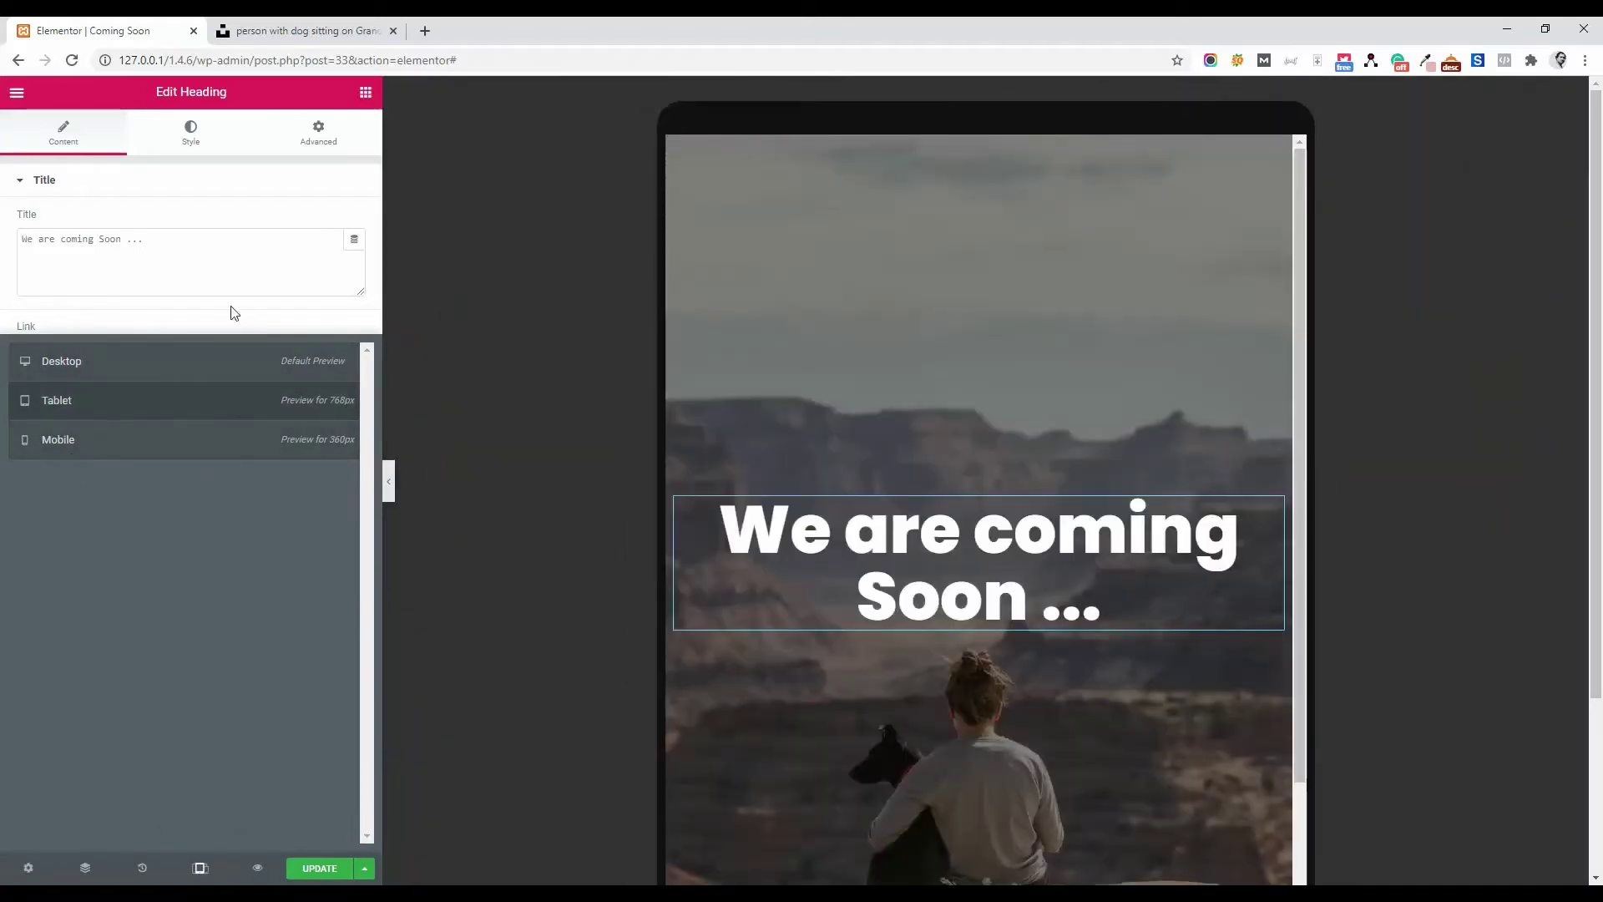
click(176, 238)
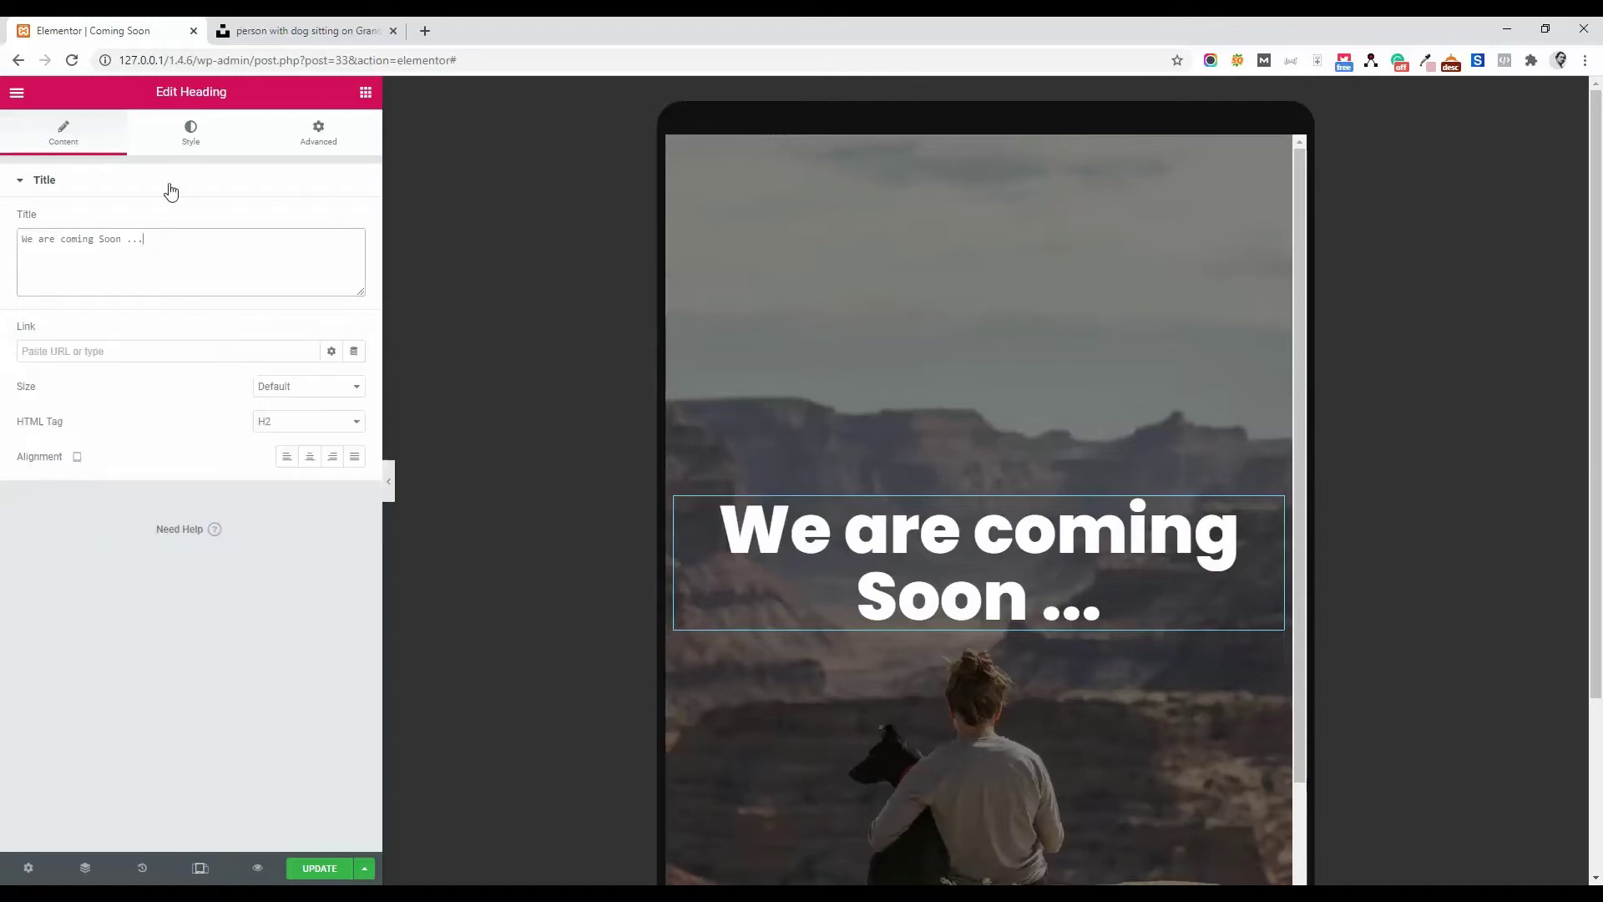
click(187, 134)
click(353, 256)
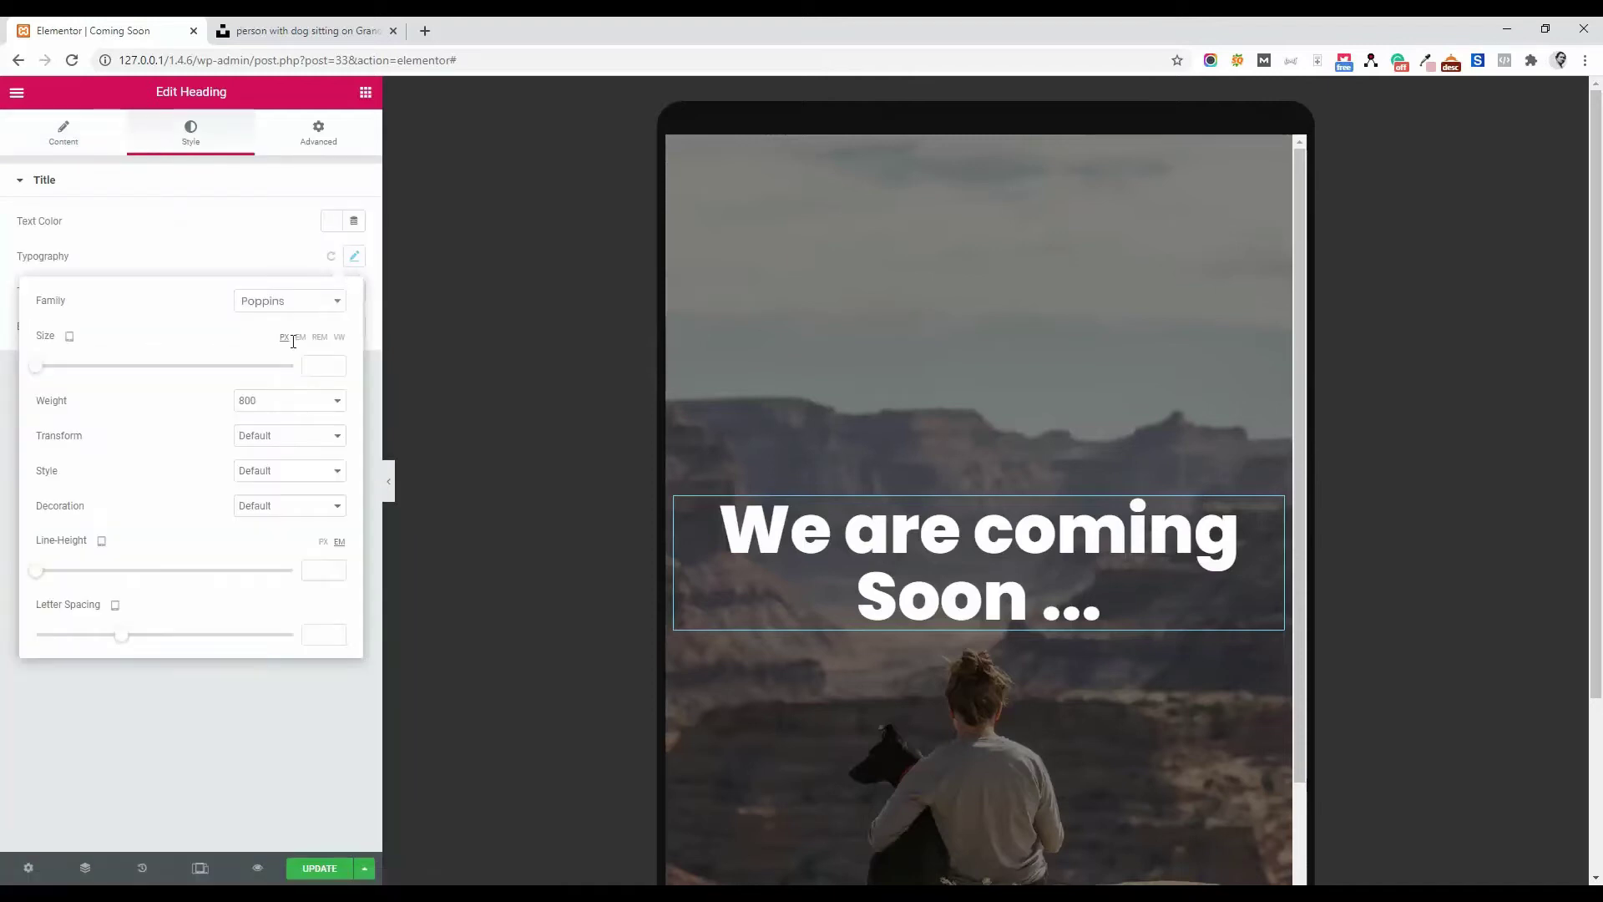
click(315, 365)
click(301, 339)
text(3)
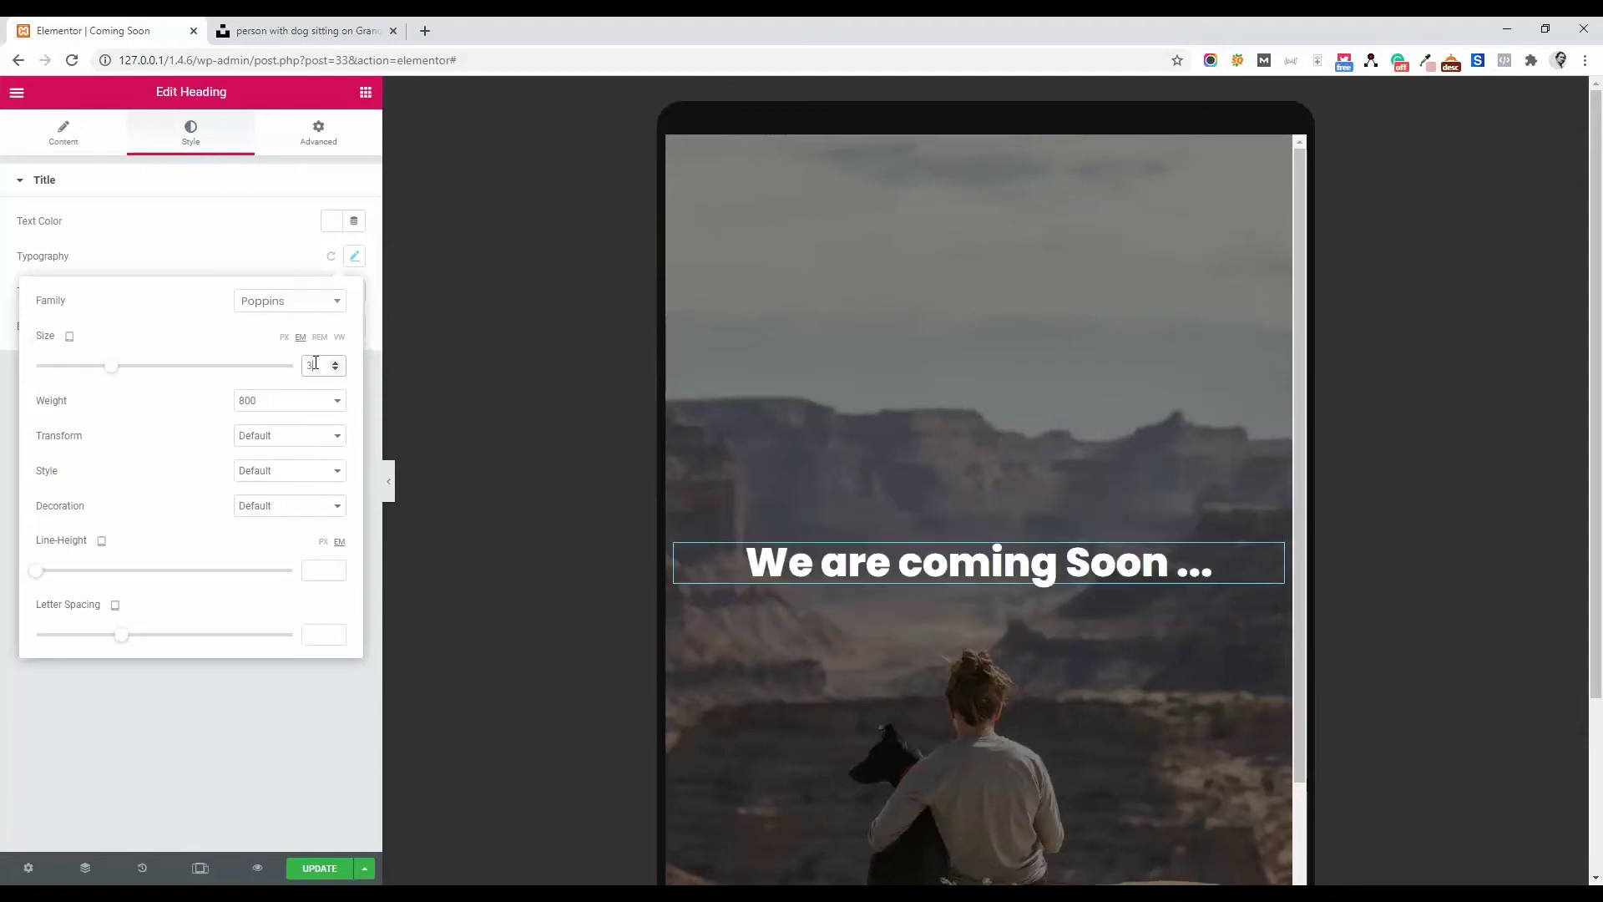
click(250, 723)
On mobile preview, set the heading size to 2.5 EM and leave the heading widget.
click(200, 865)
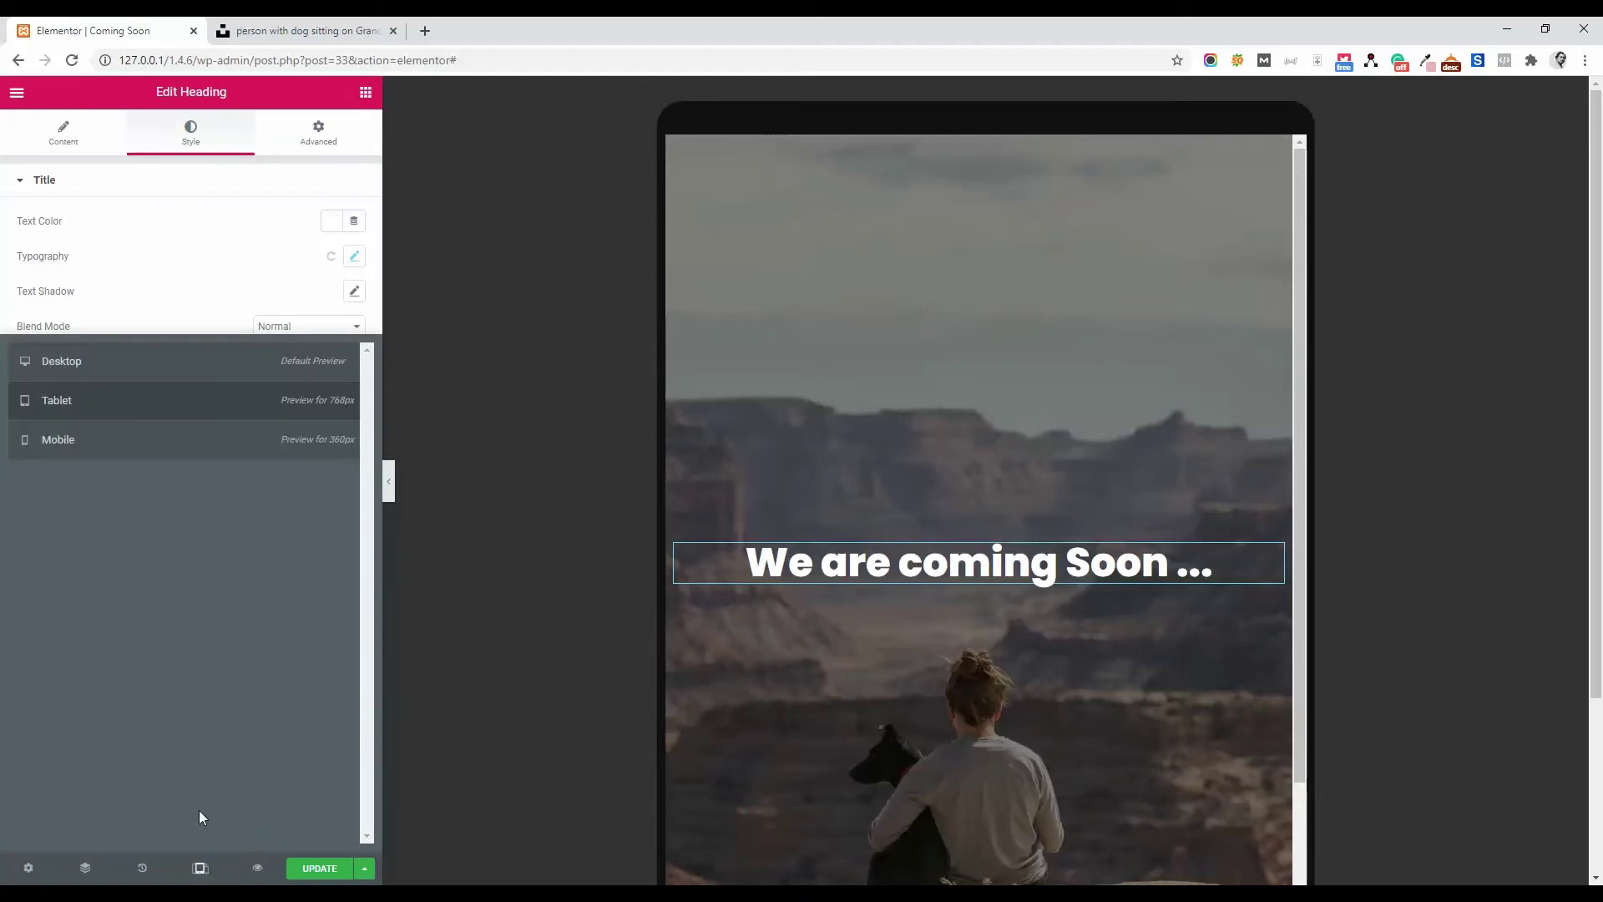
click(89, 444)
click(355, 257)
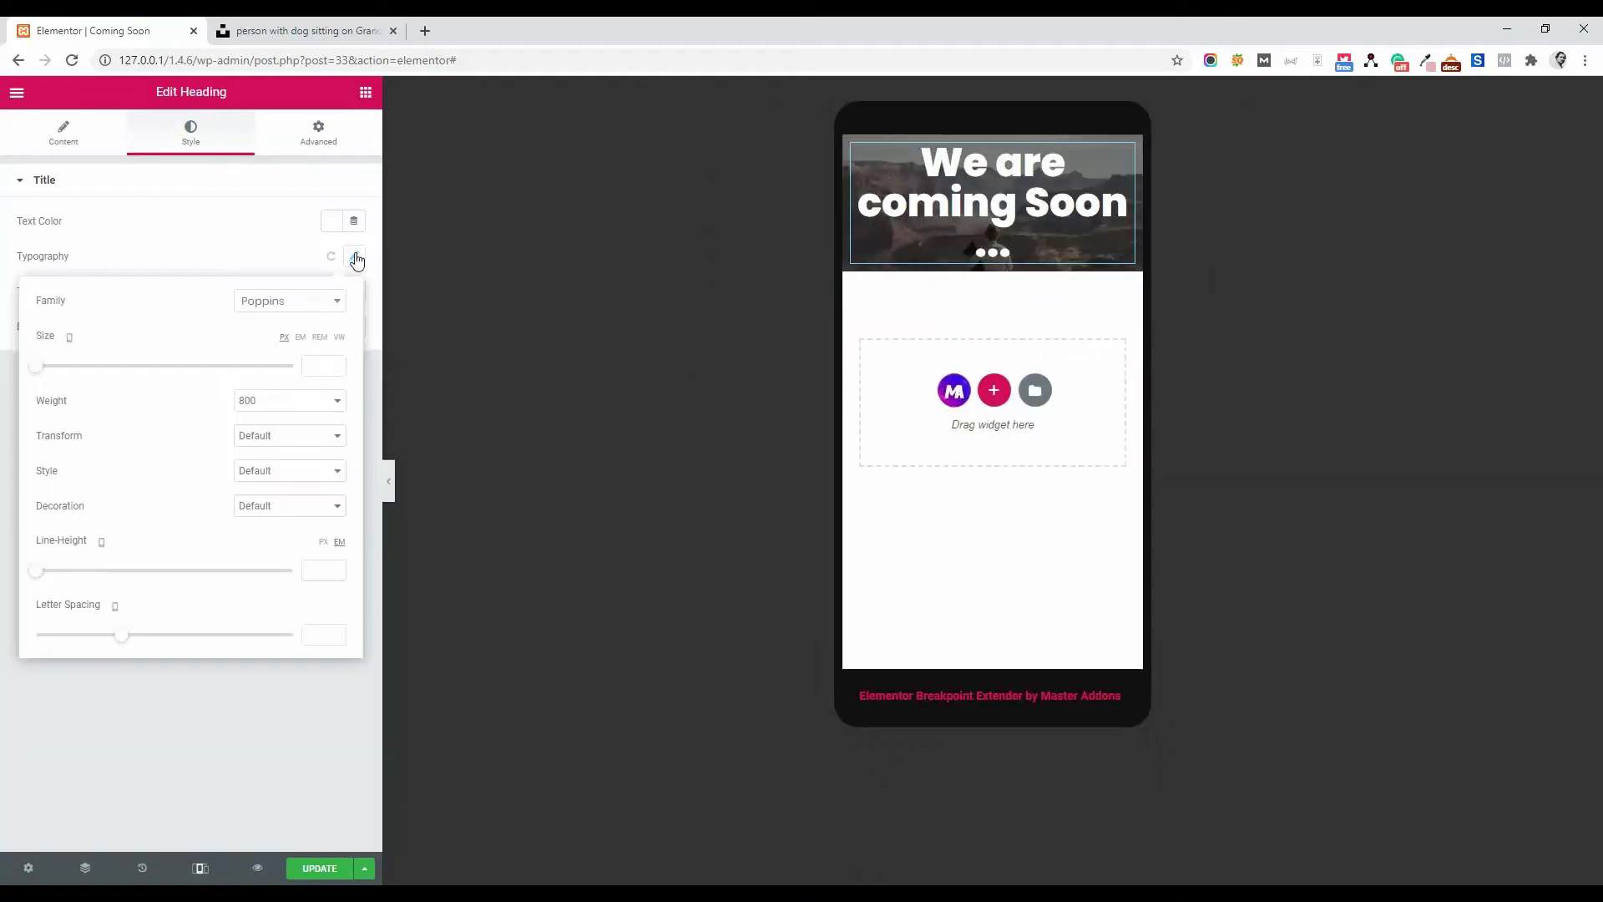
click(301, 338)
text(2)
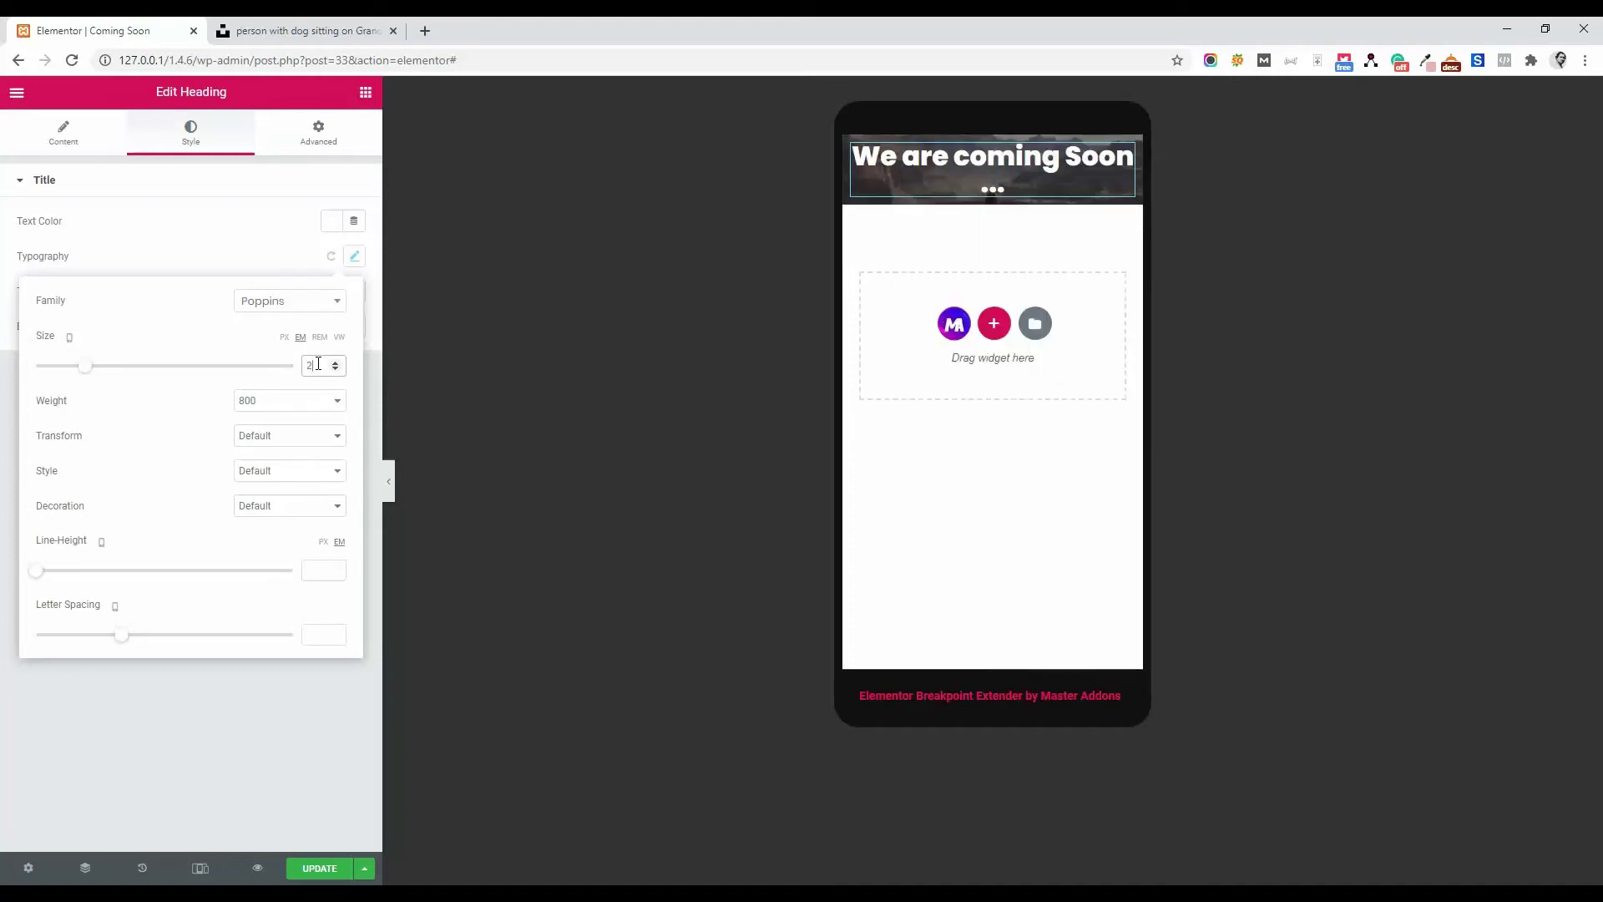
double_click(317, 364)
text(3)
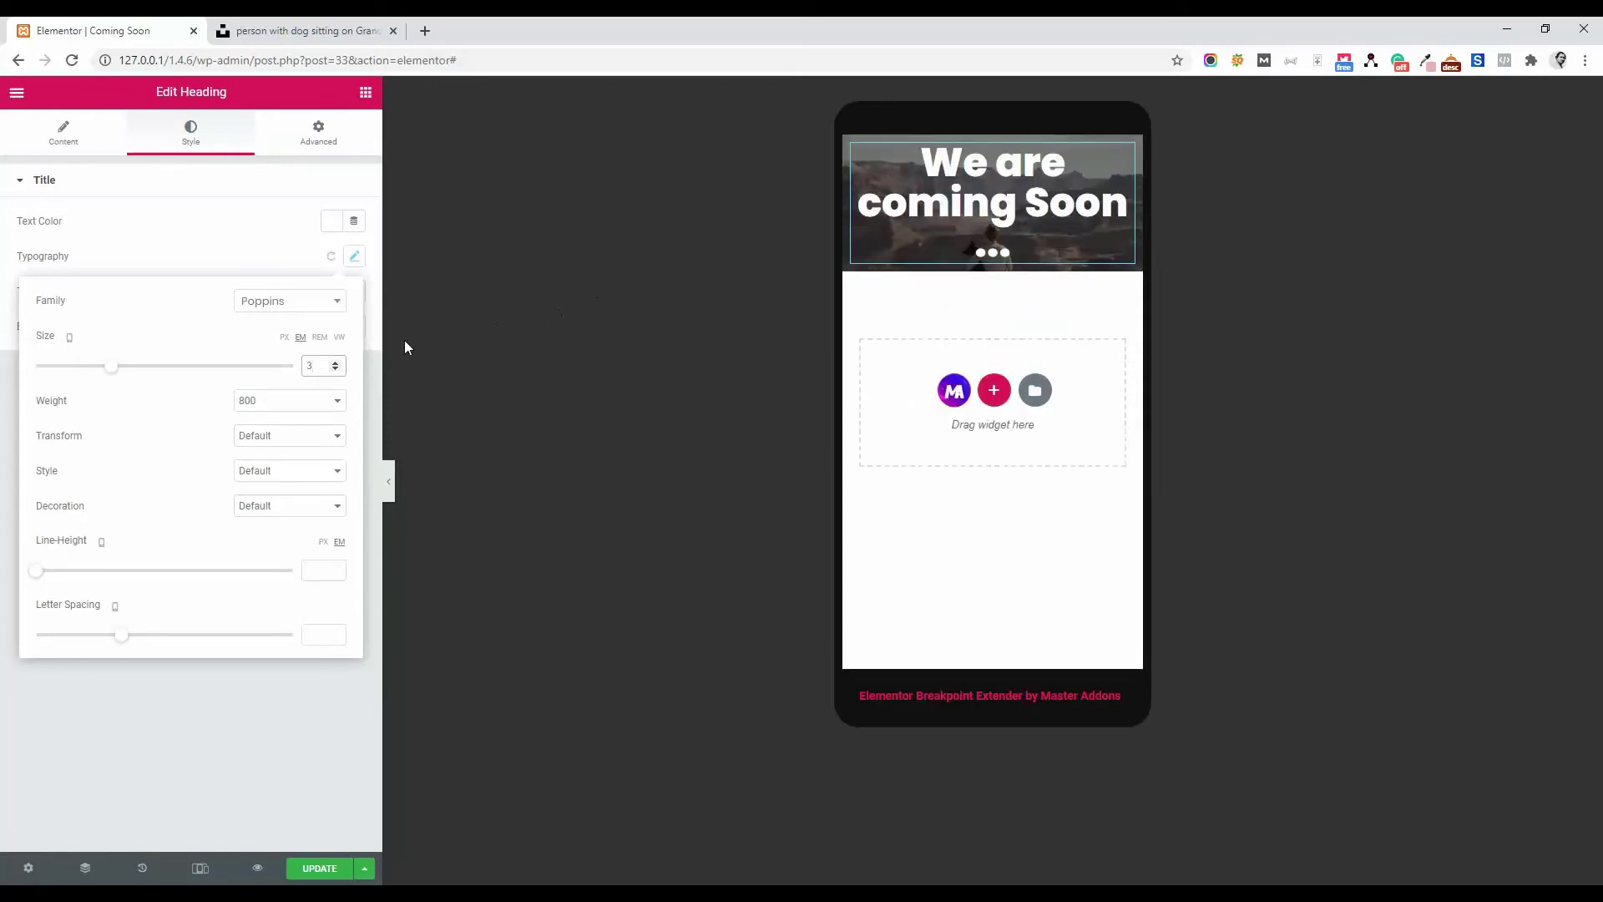
text(2)
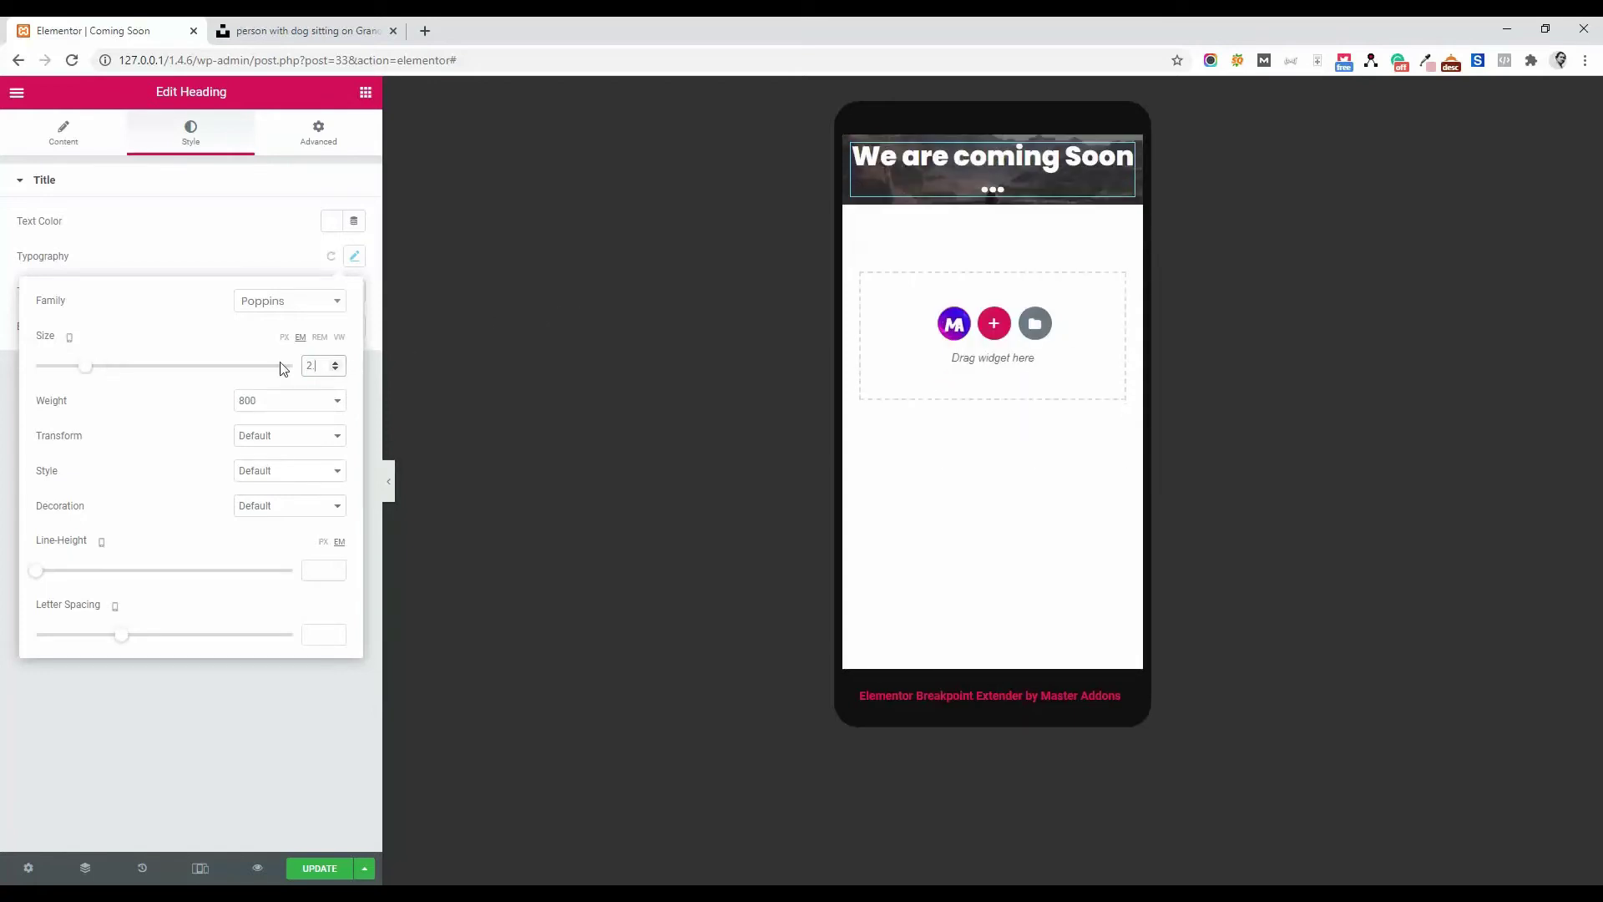
text(.5)
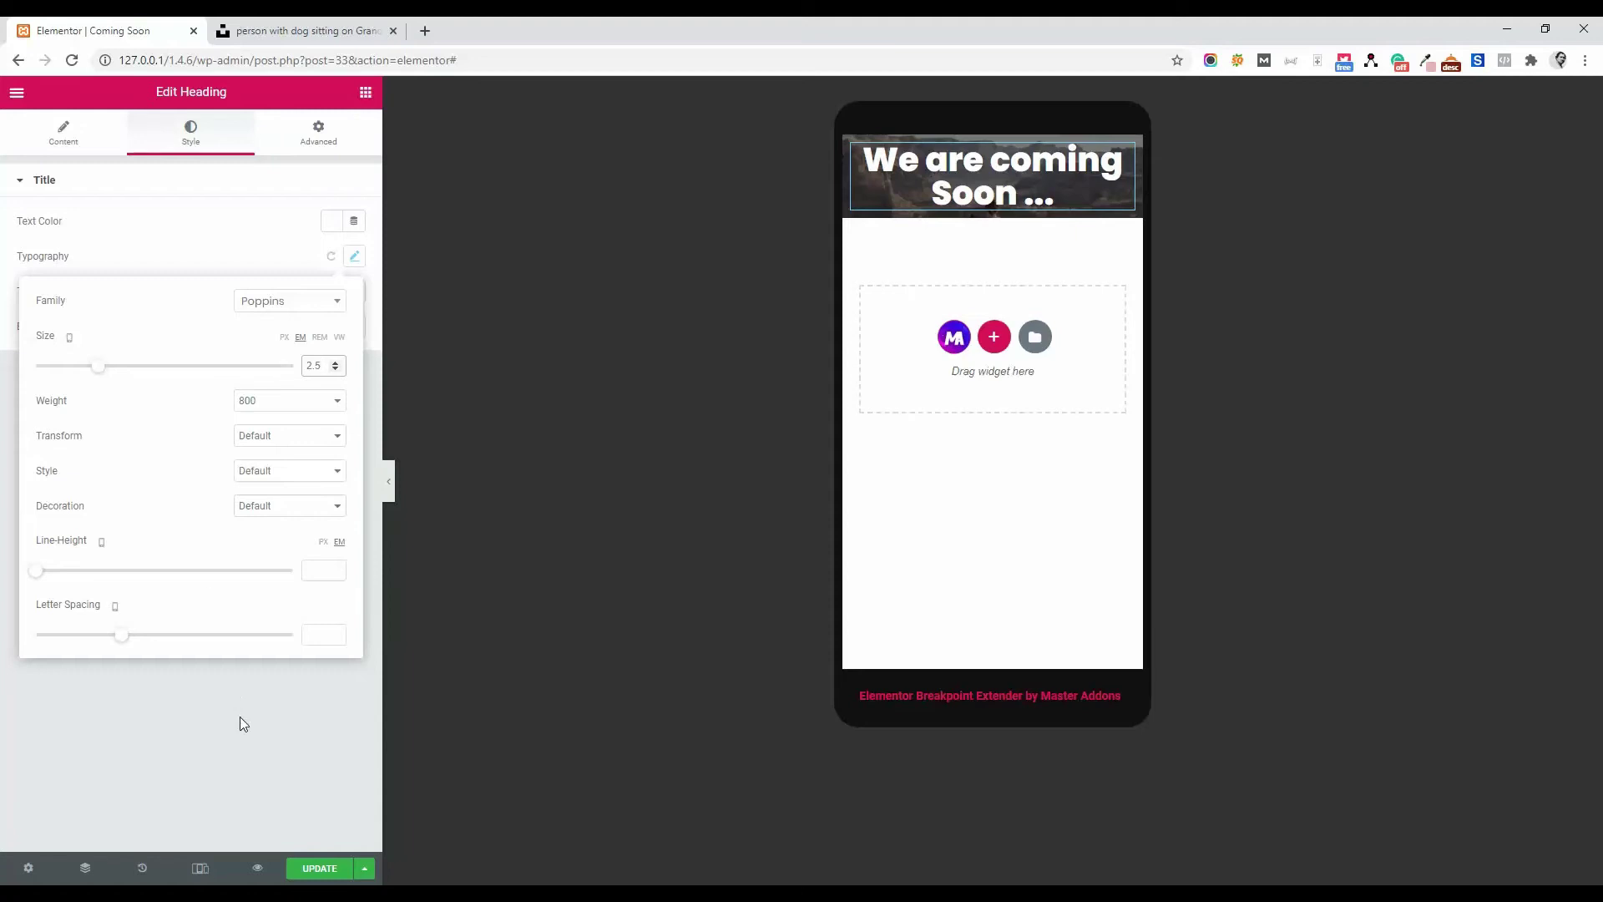
click(242, 724)
click(63, 133)
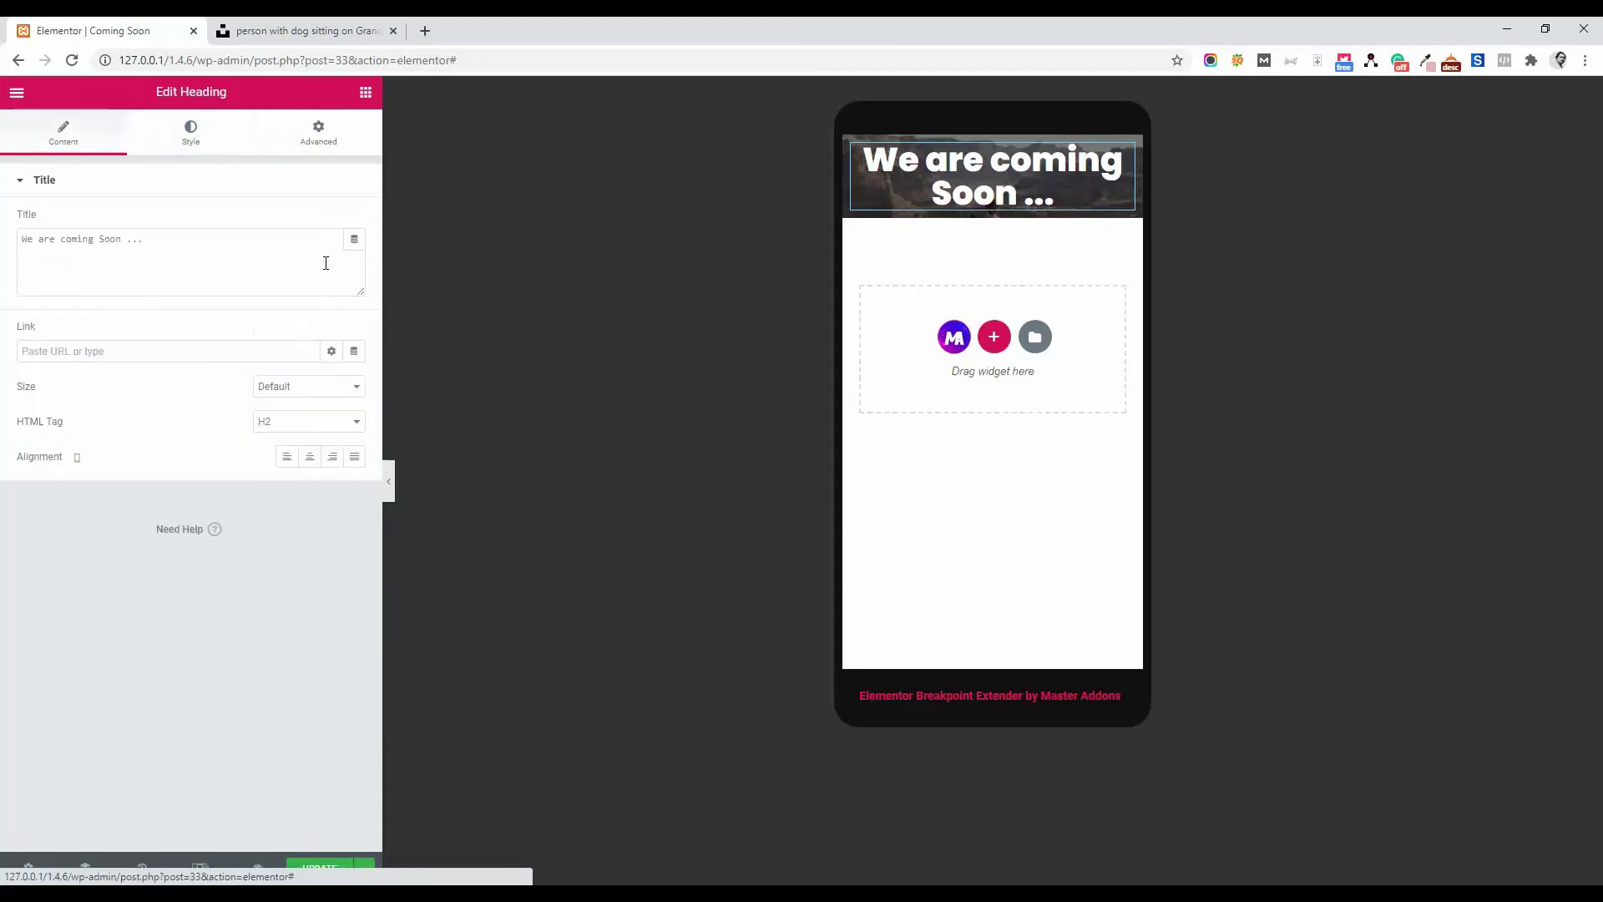
click(365, 95)
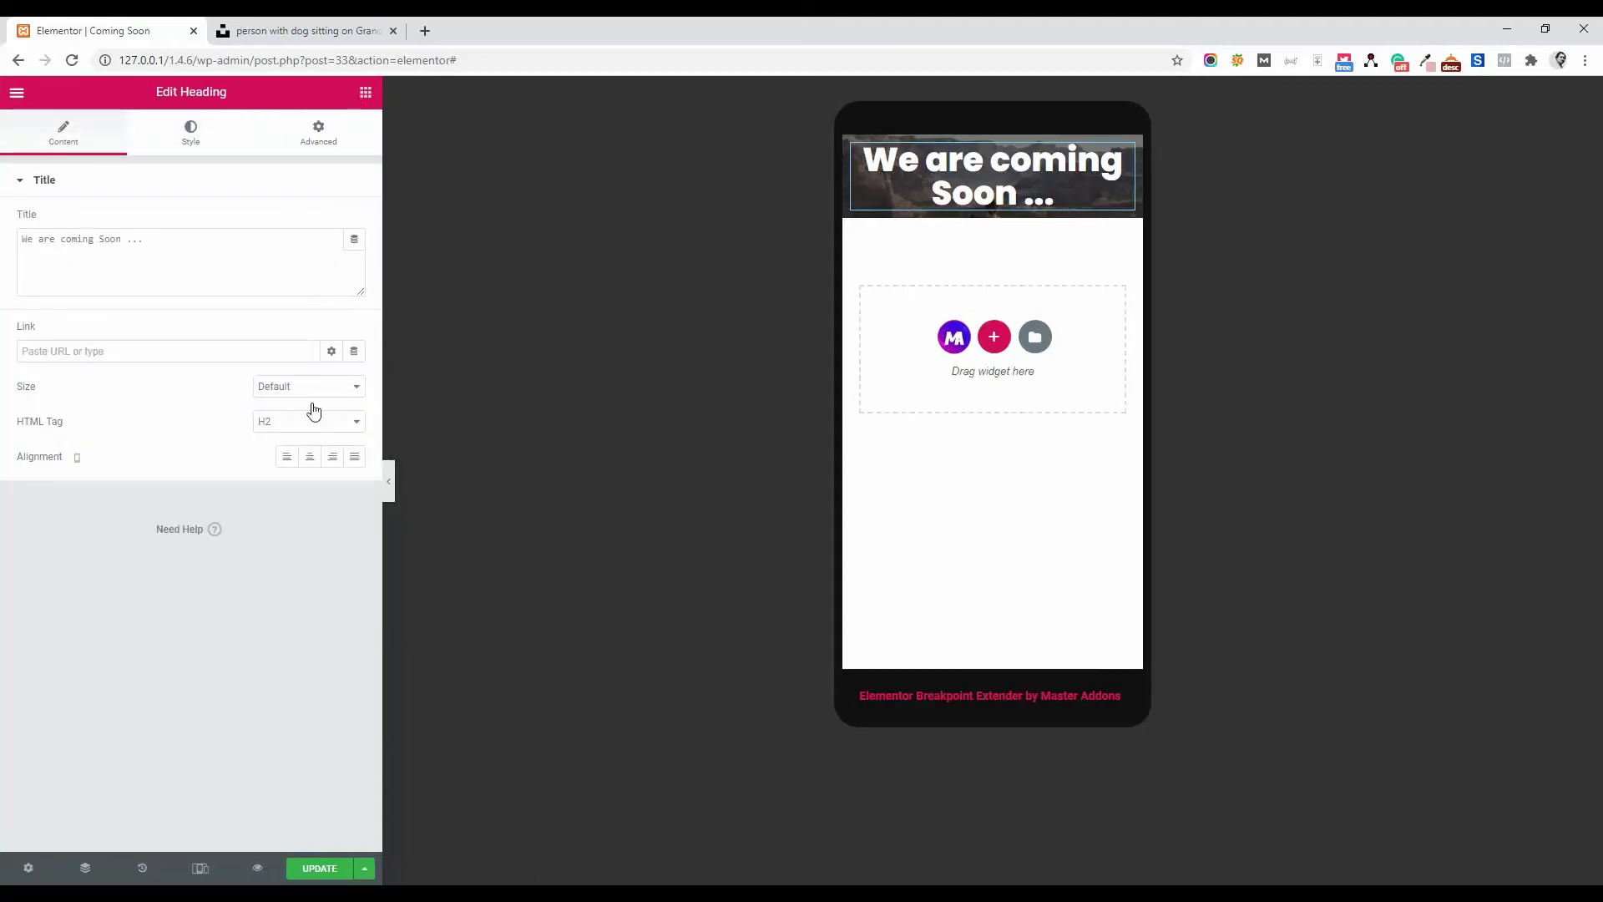
click(200, 869)
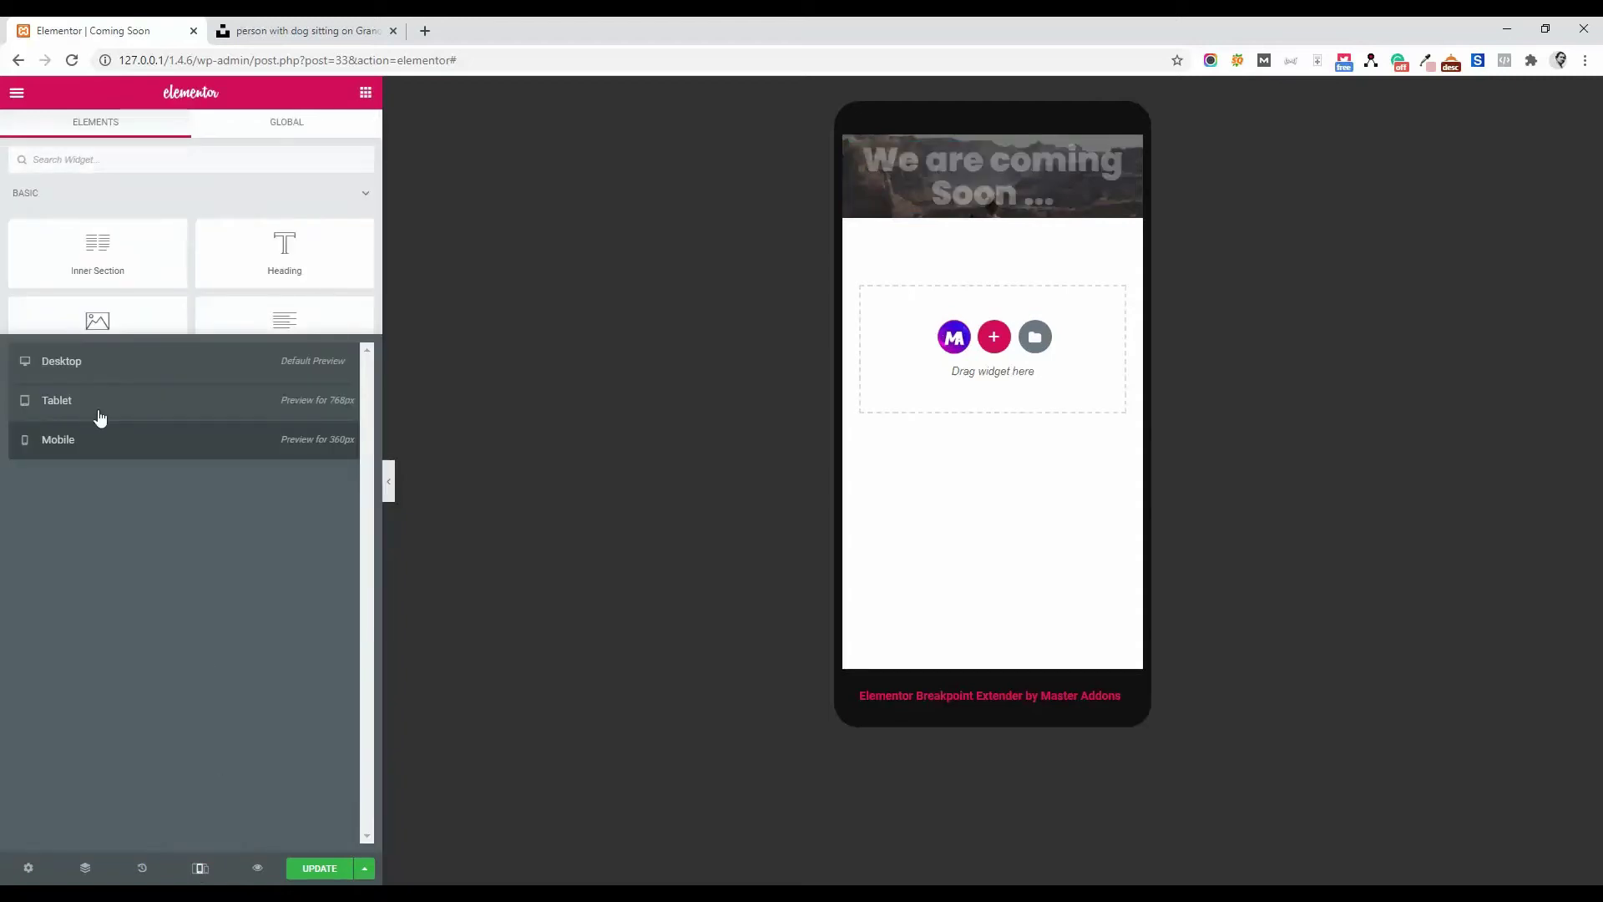
At desktop width, drop a Text Editor below the heading and paste the lorem ipsum a second time.
click(78, 373)
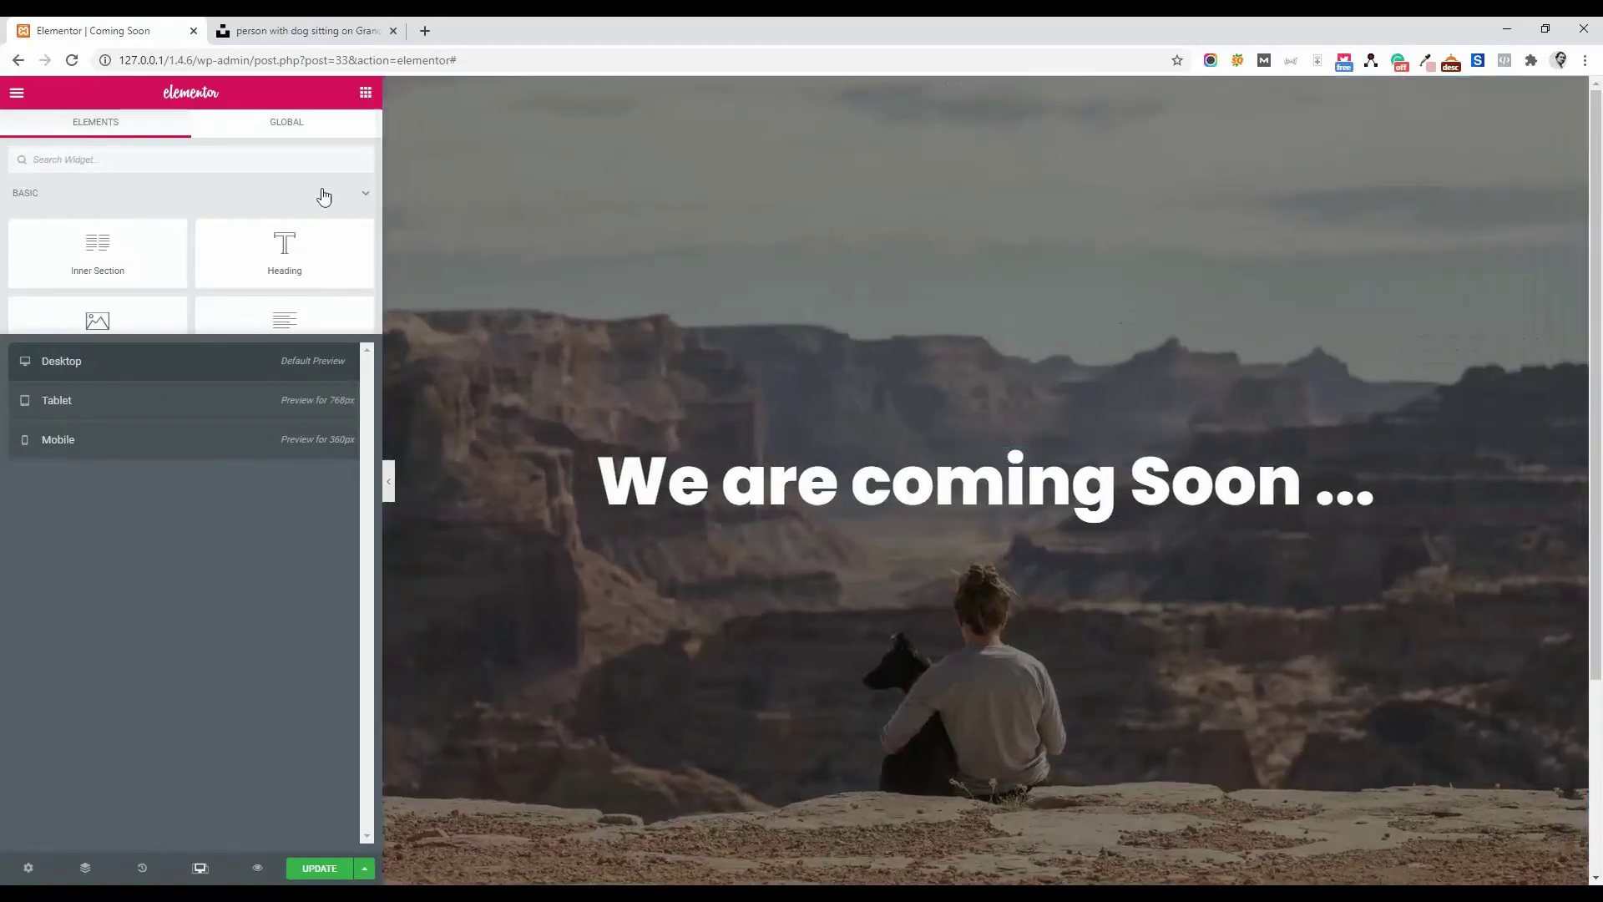
click(291, 174)
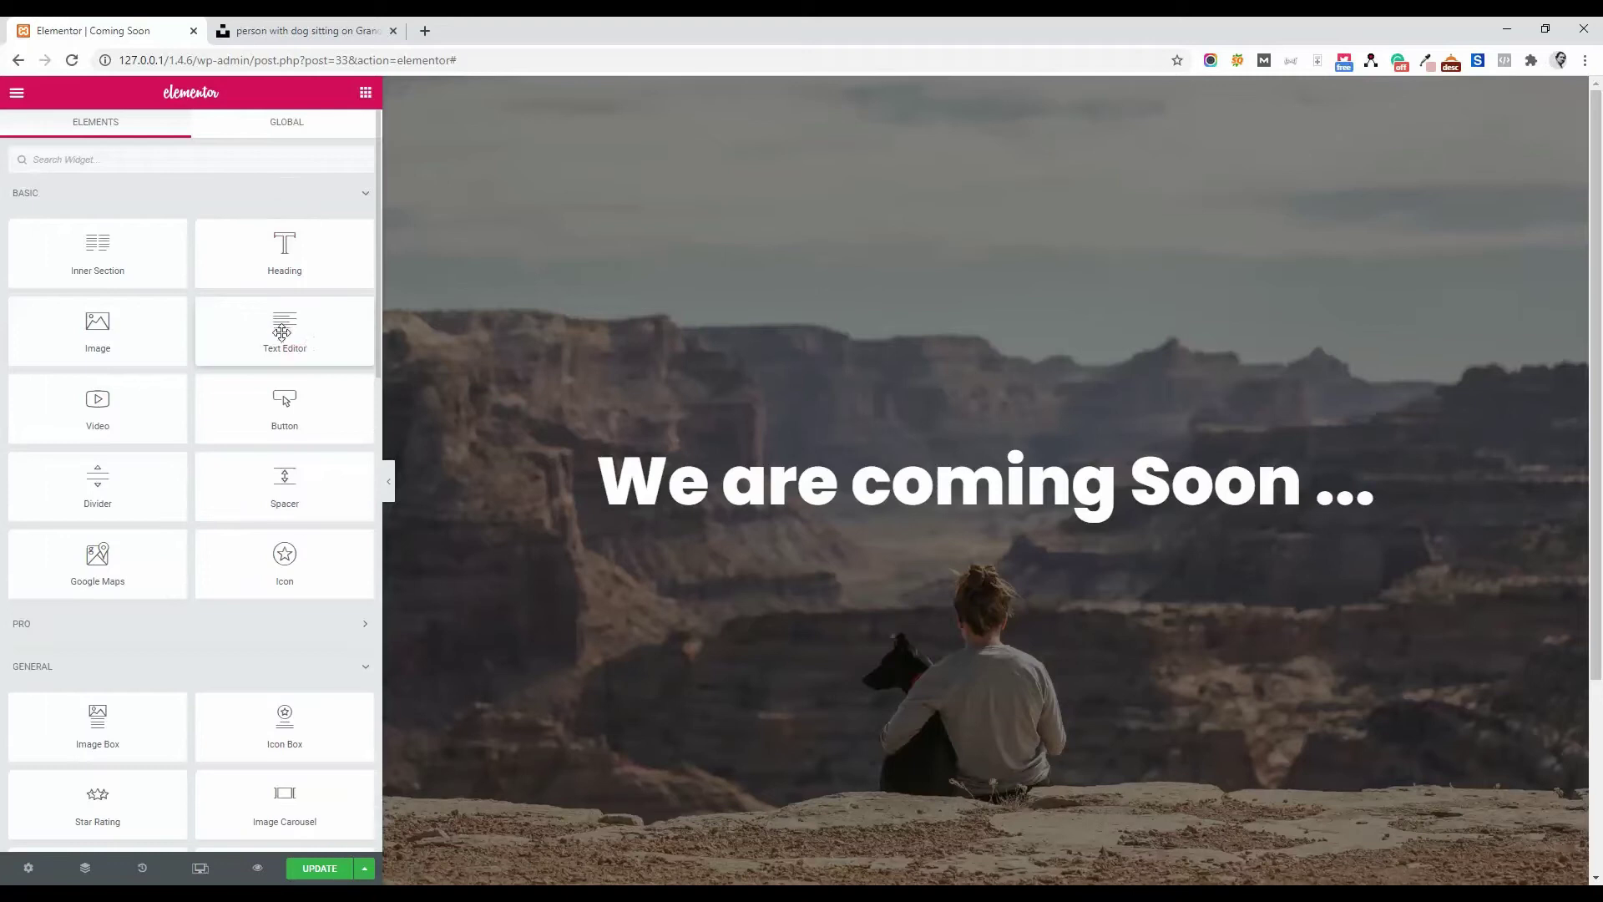
drag(274, 325, 1186, 531)
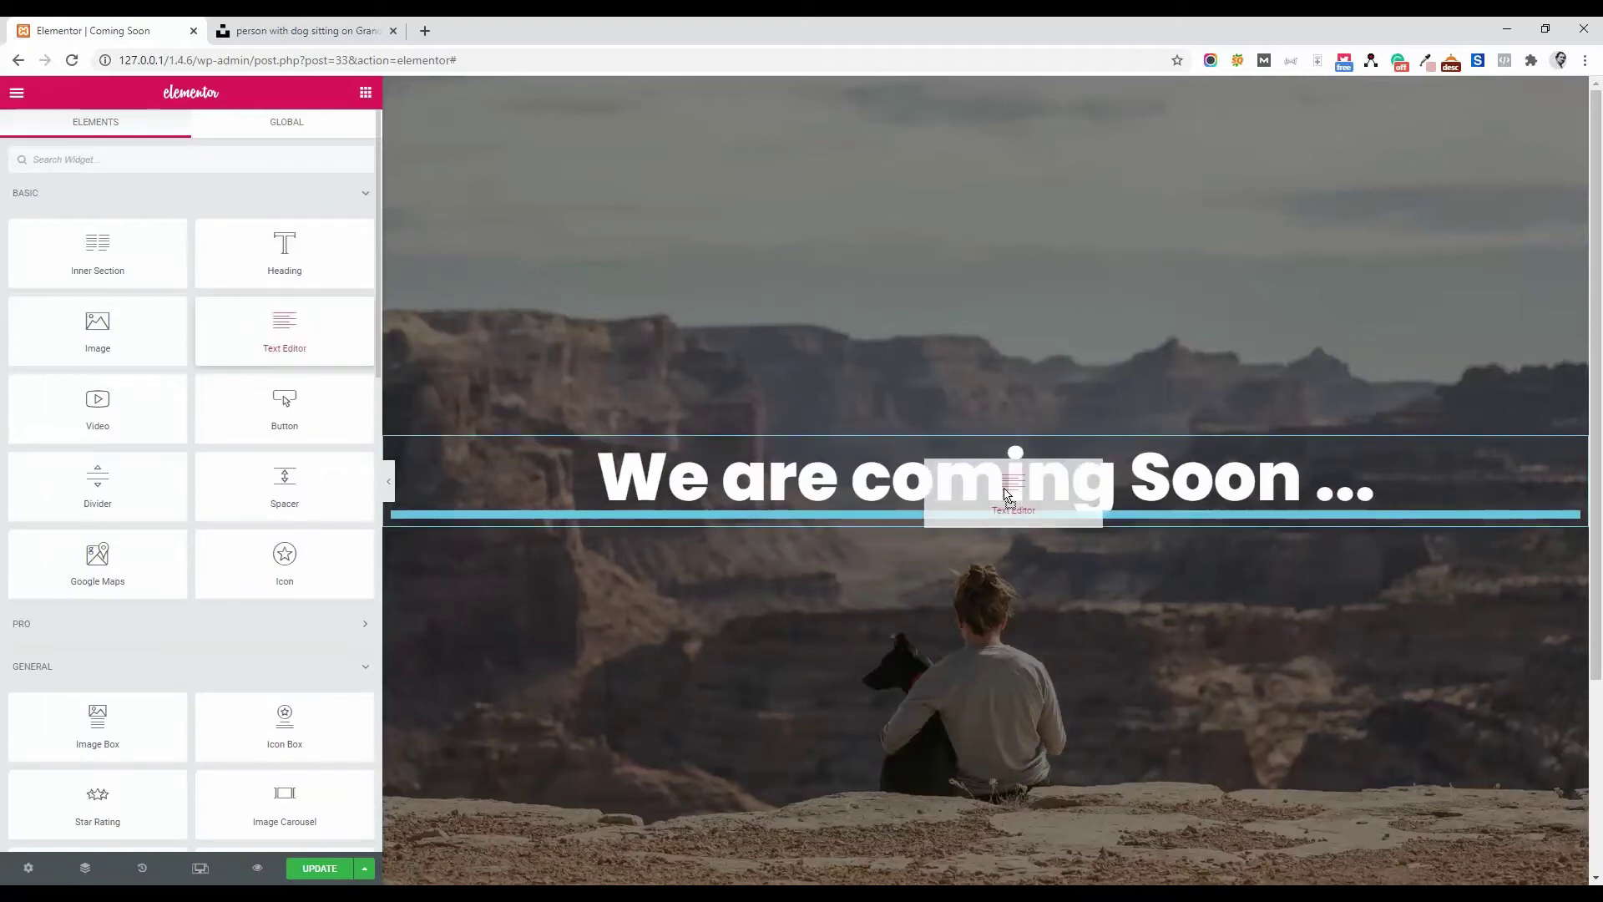
drag(1186, 531, 1185, 532)
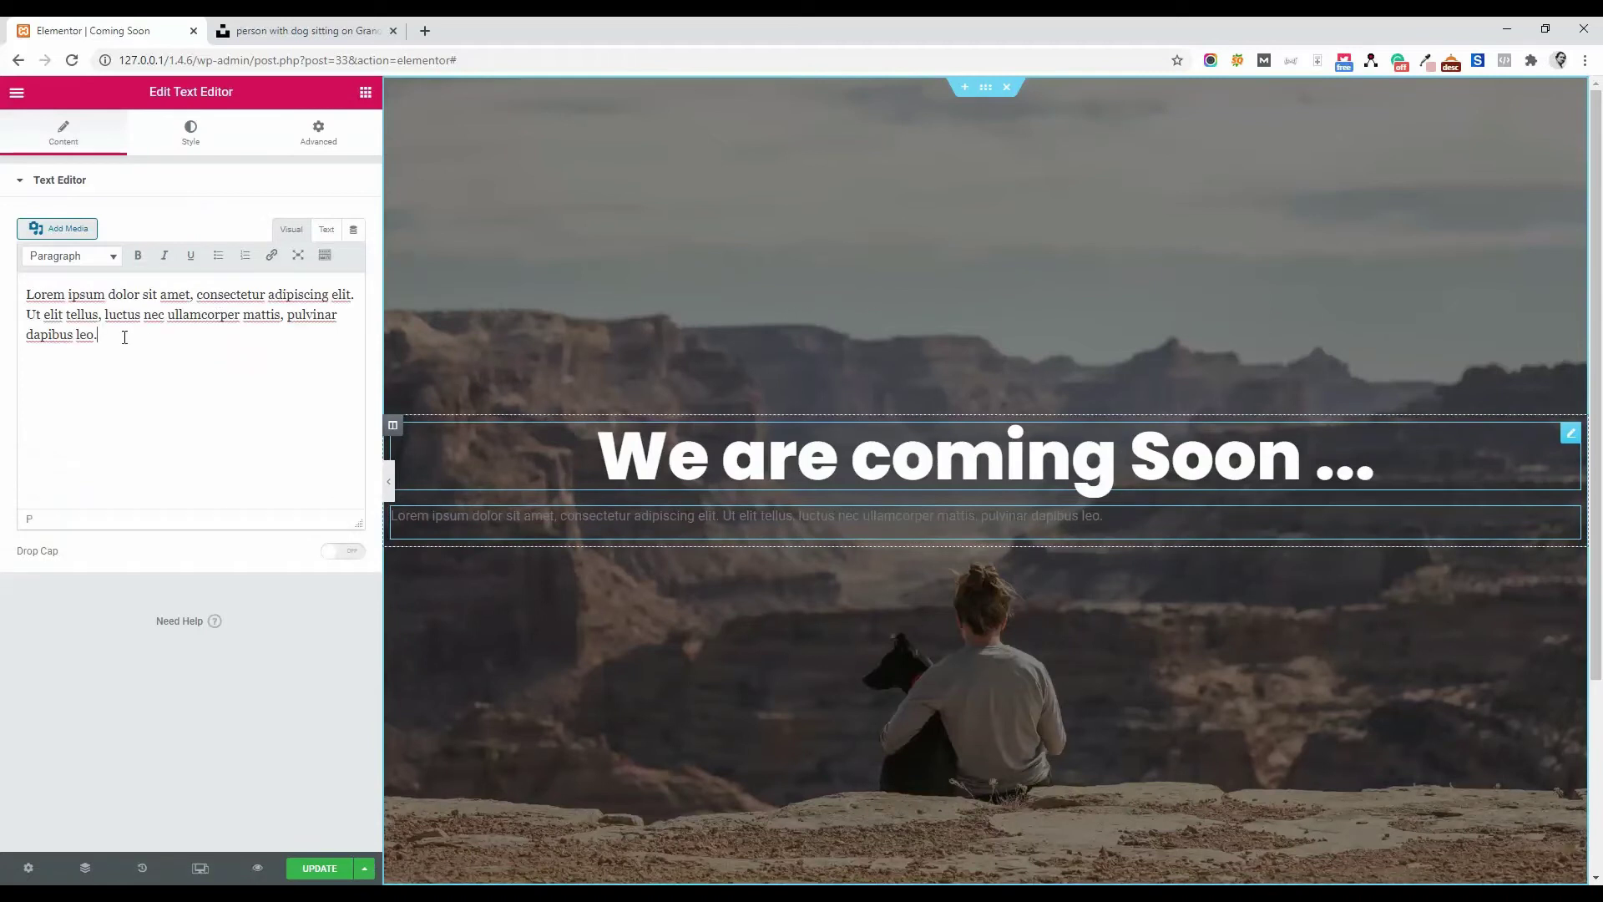
triple_click(123, 334)
key(ctrl+c)
click(149, 329)
key(ctrl+v)
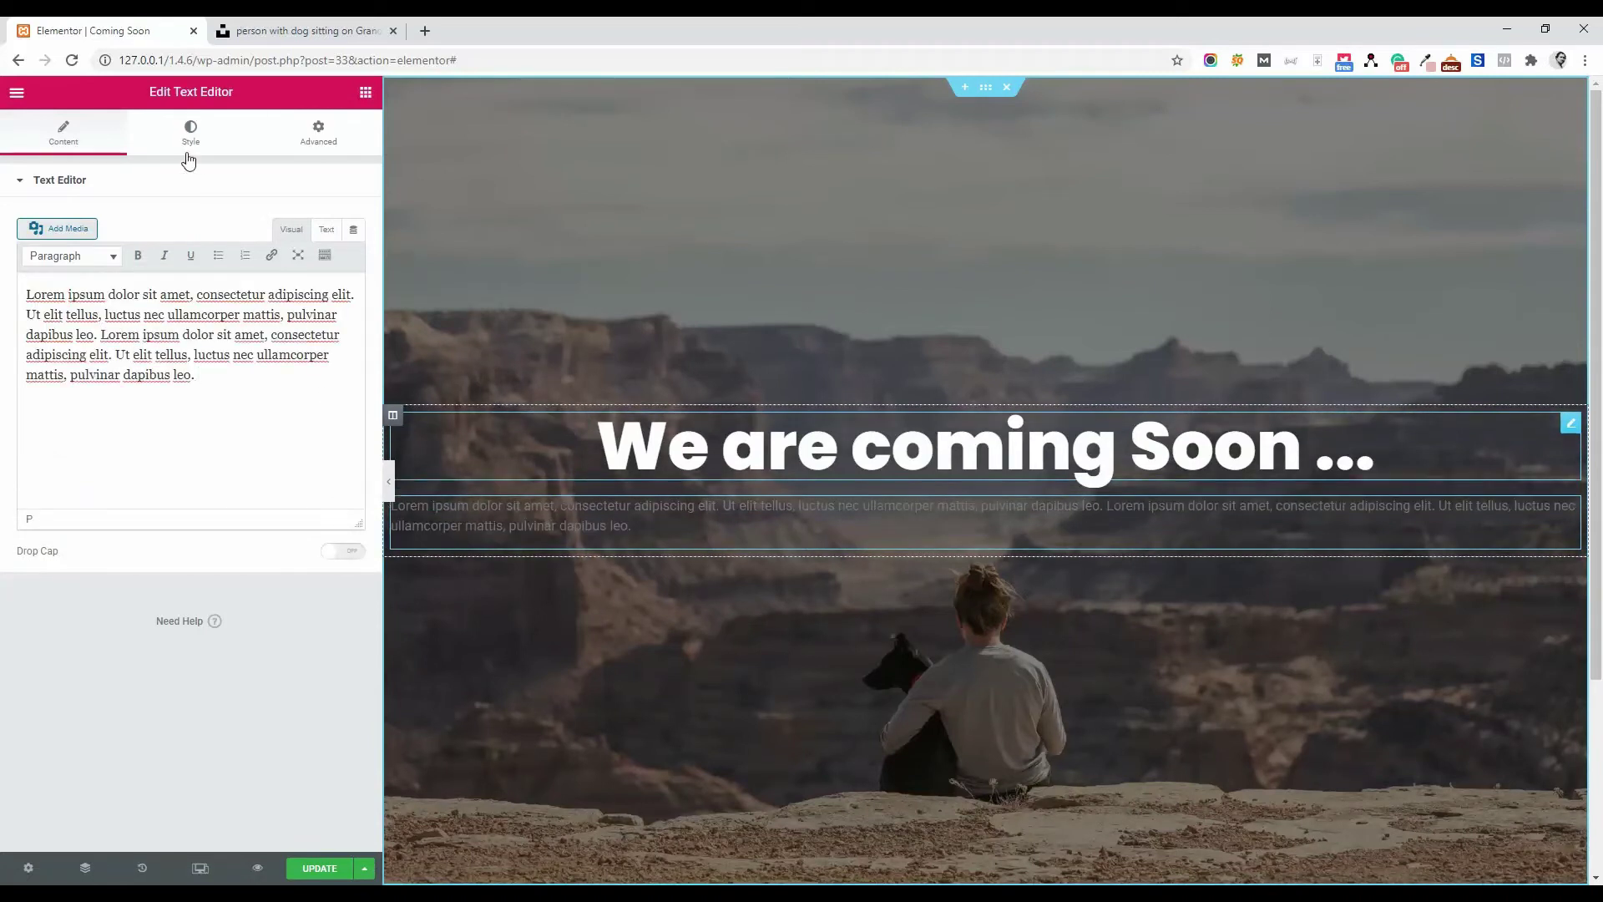
click(189, 146)
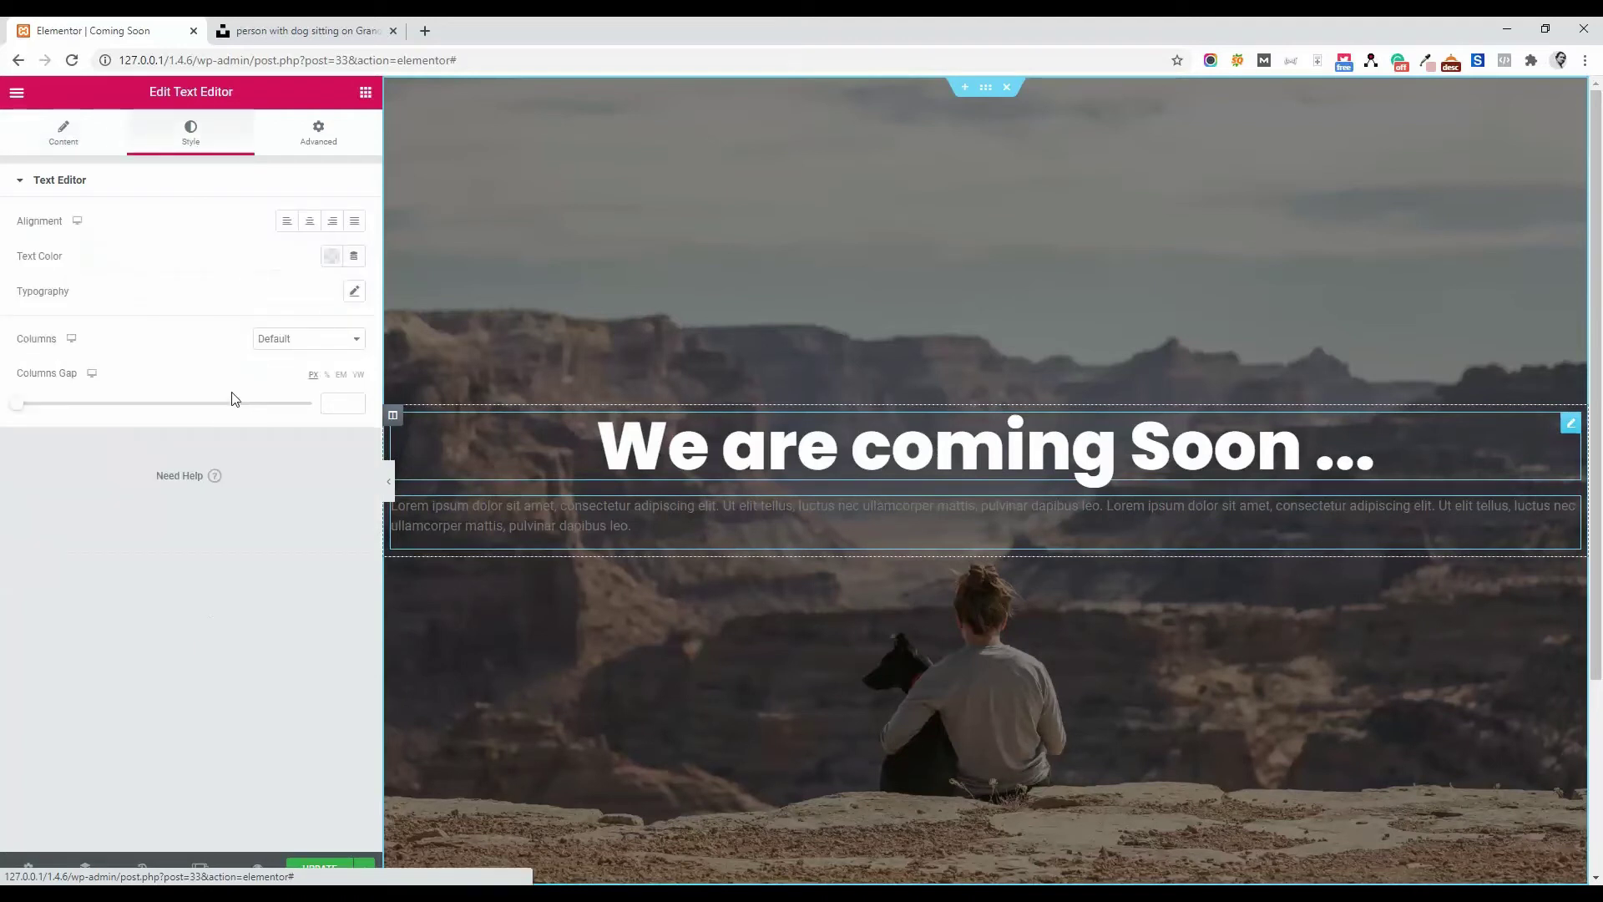
Colour the paragraph #FFFFFF, set it in Poppins at a larger size, and centre it.
click(332, 258)
text(#FFFFFF)
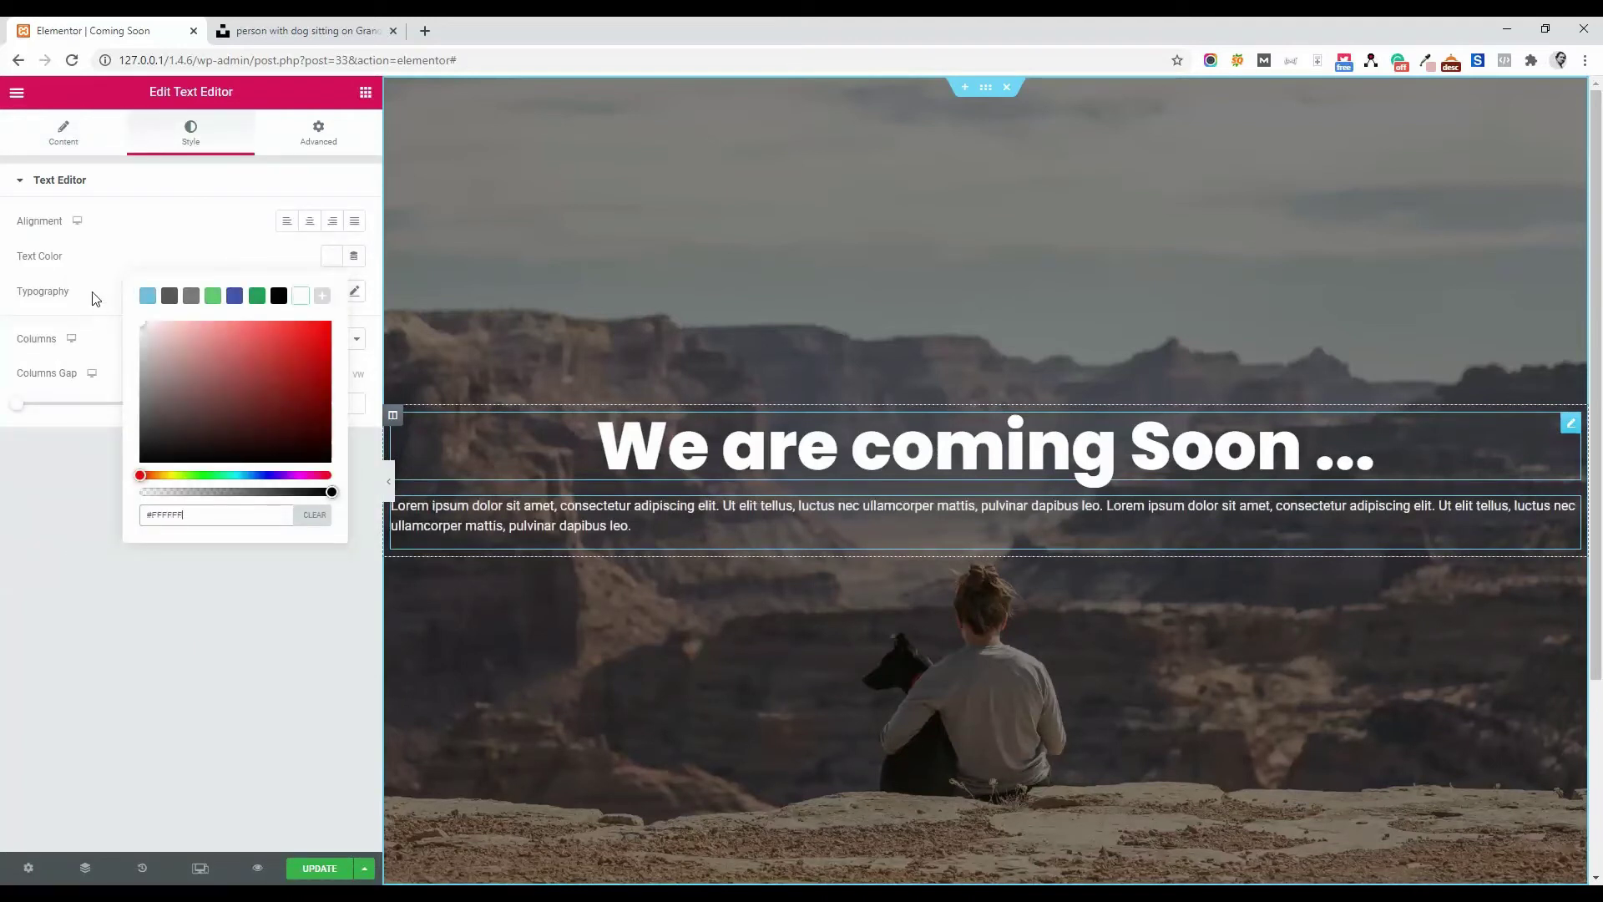
click(121, 453)
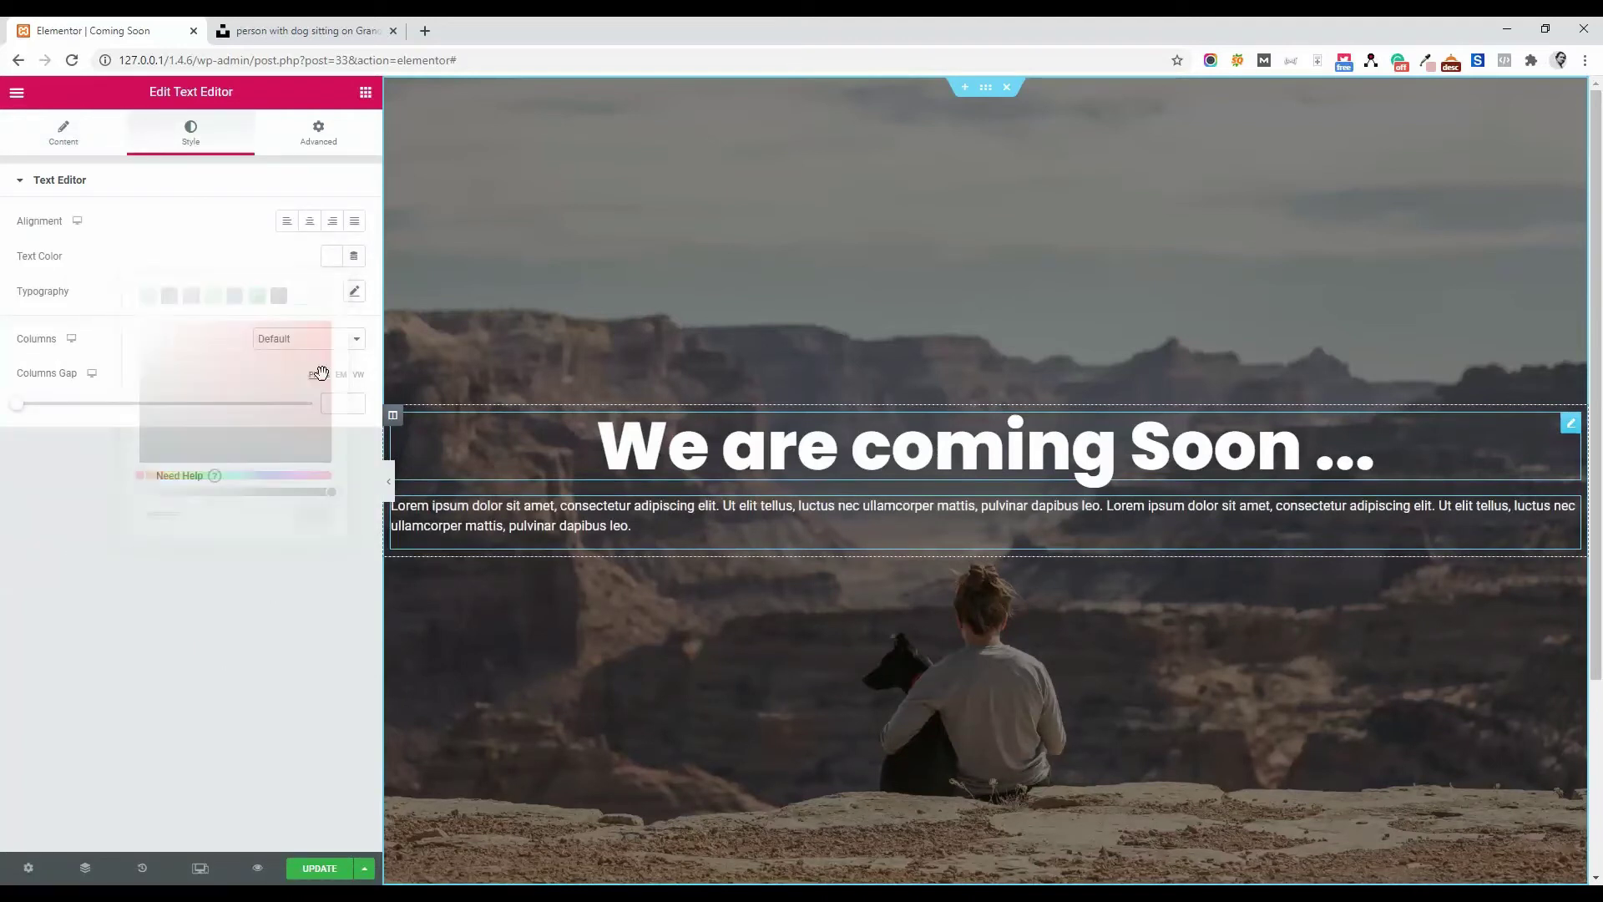
click(280, 339)
text(pop)
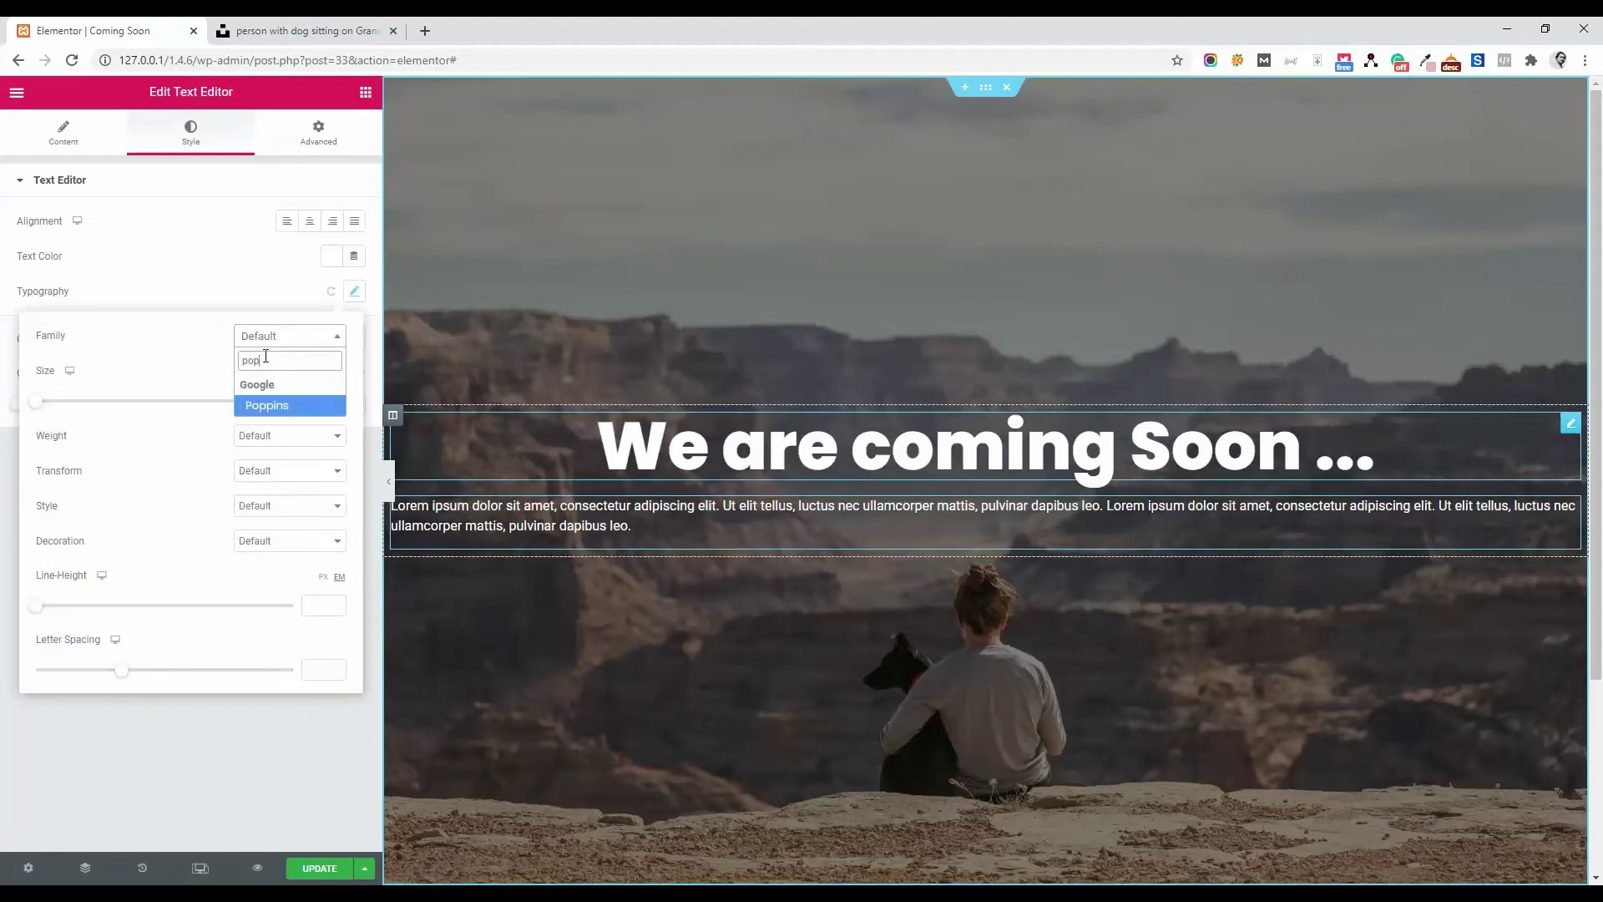
click(311, 403)
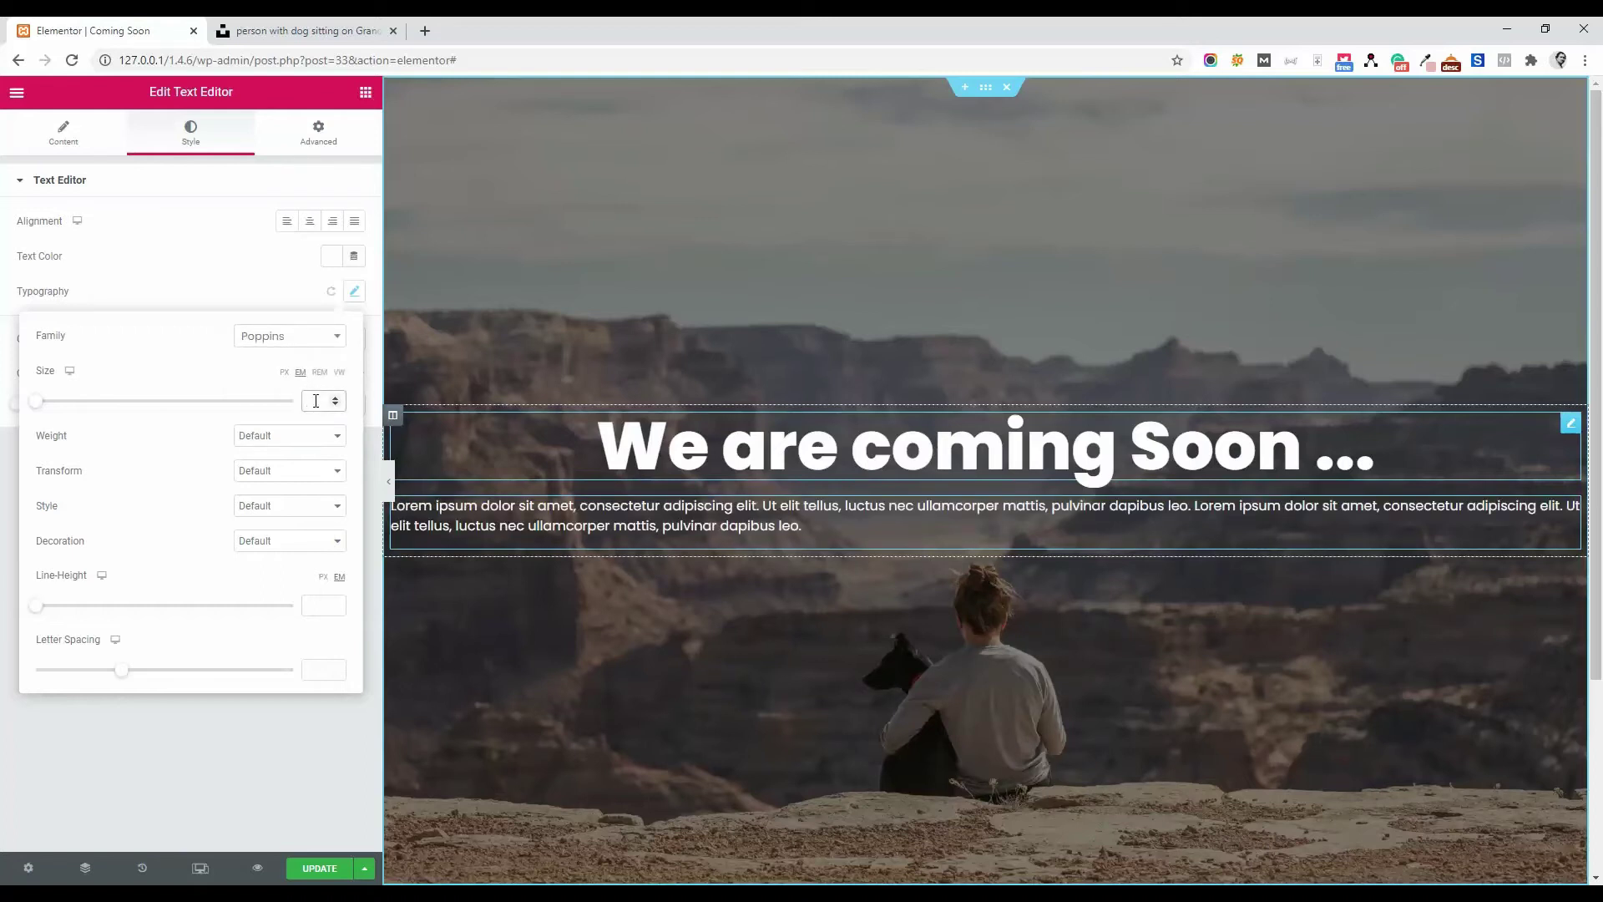
text(20)
text(1)
text(.2)
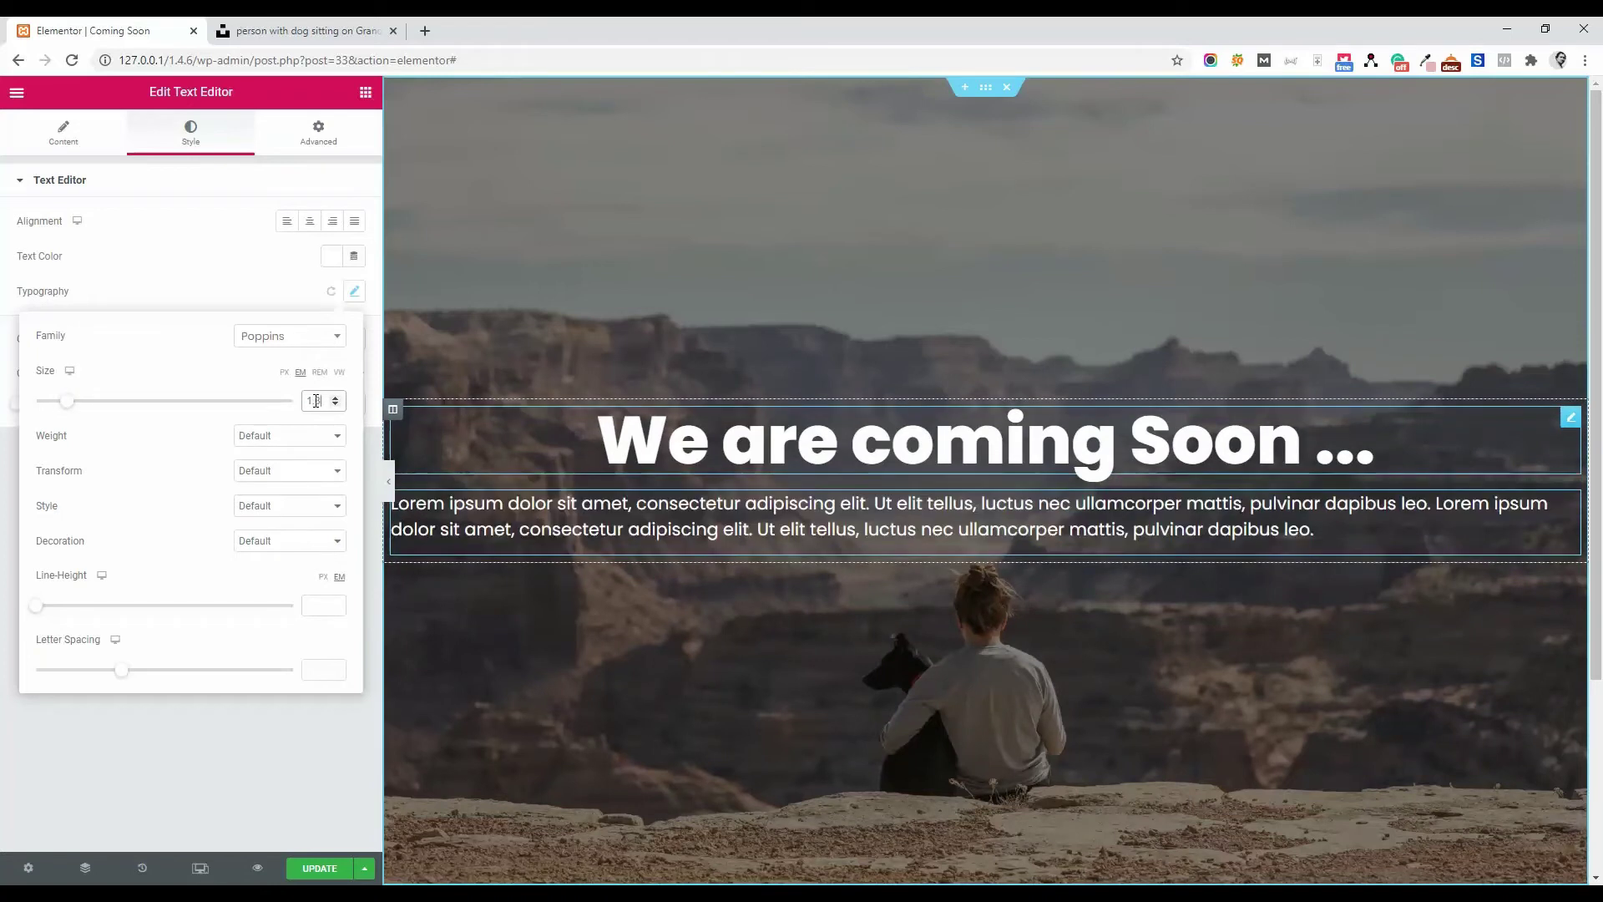
click(227, 736)
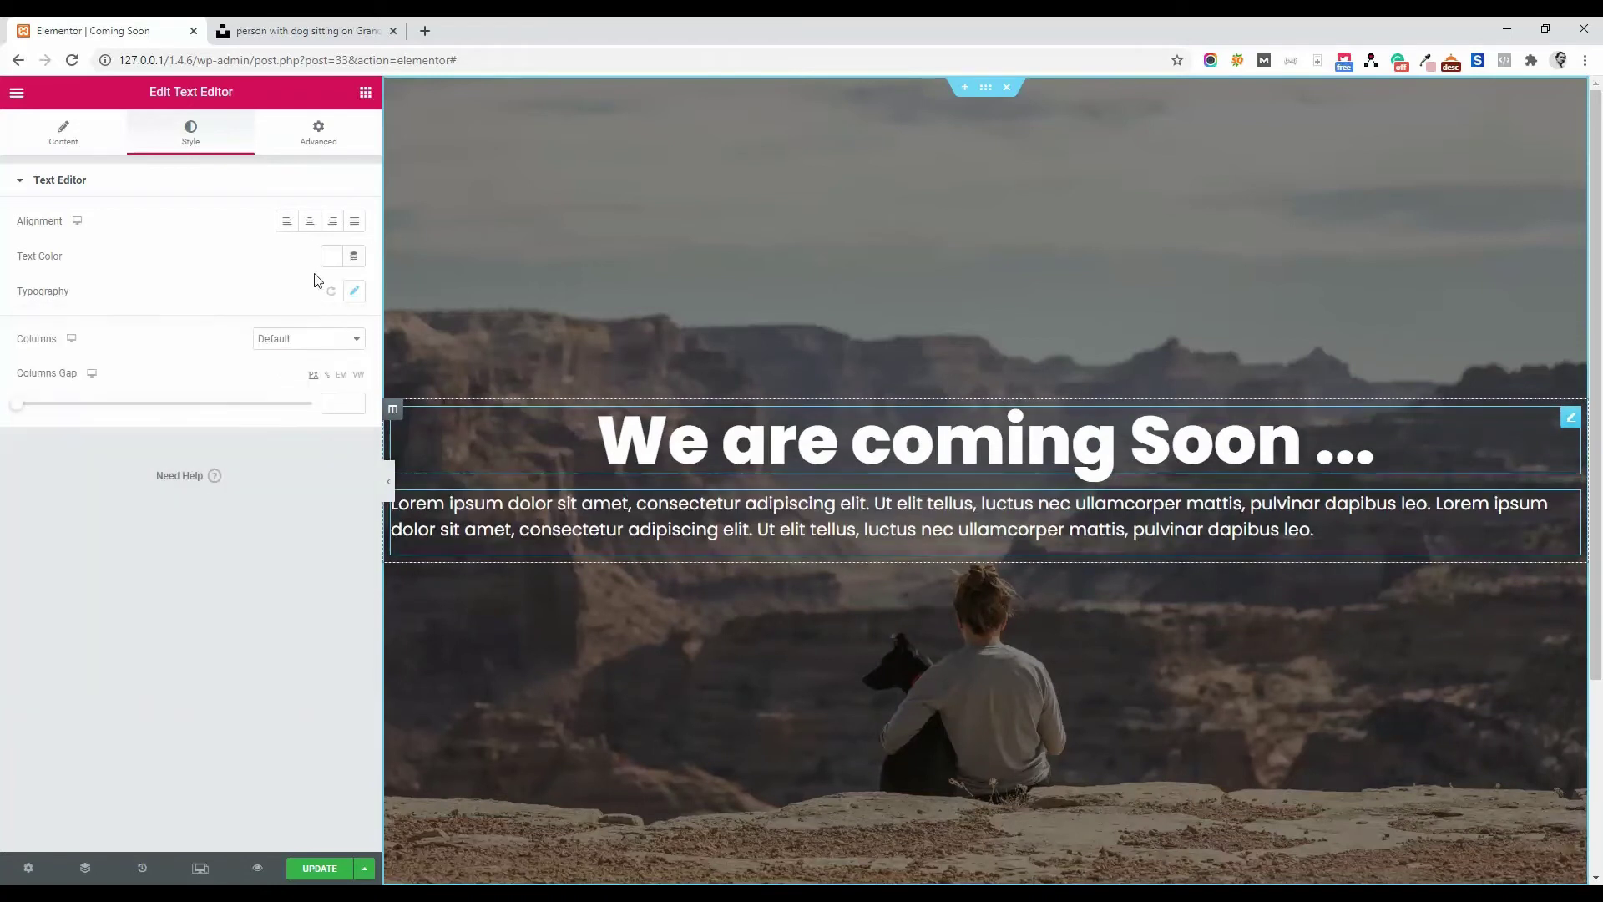
click(309, 222)
Unlink the paragraph's Advanced padding and set its left and right padding on desktop.
click(321, 138)
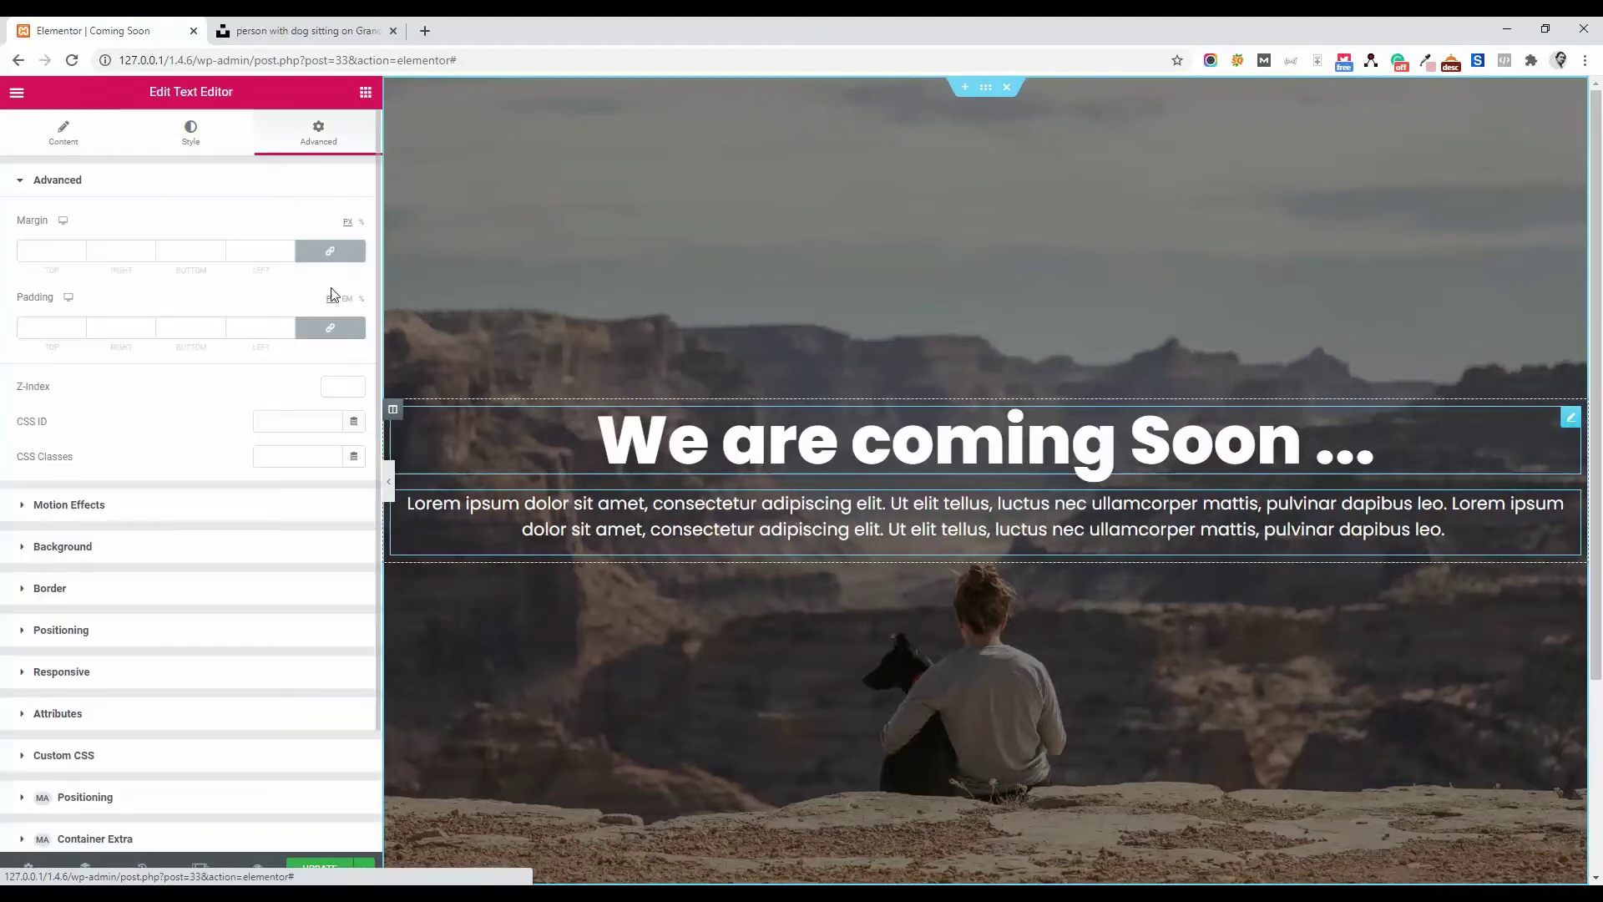
click(330, 328)
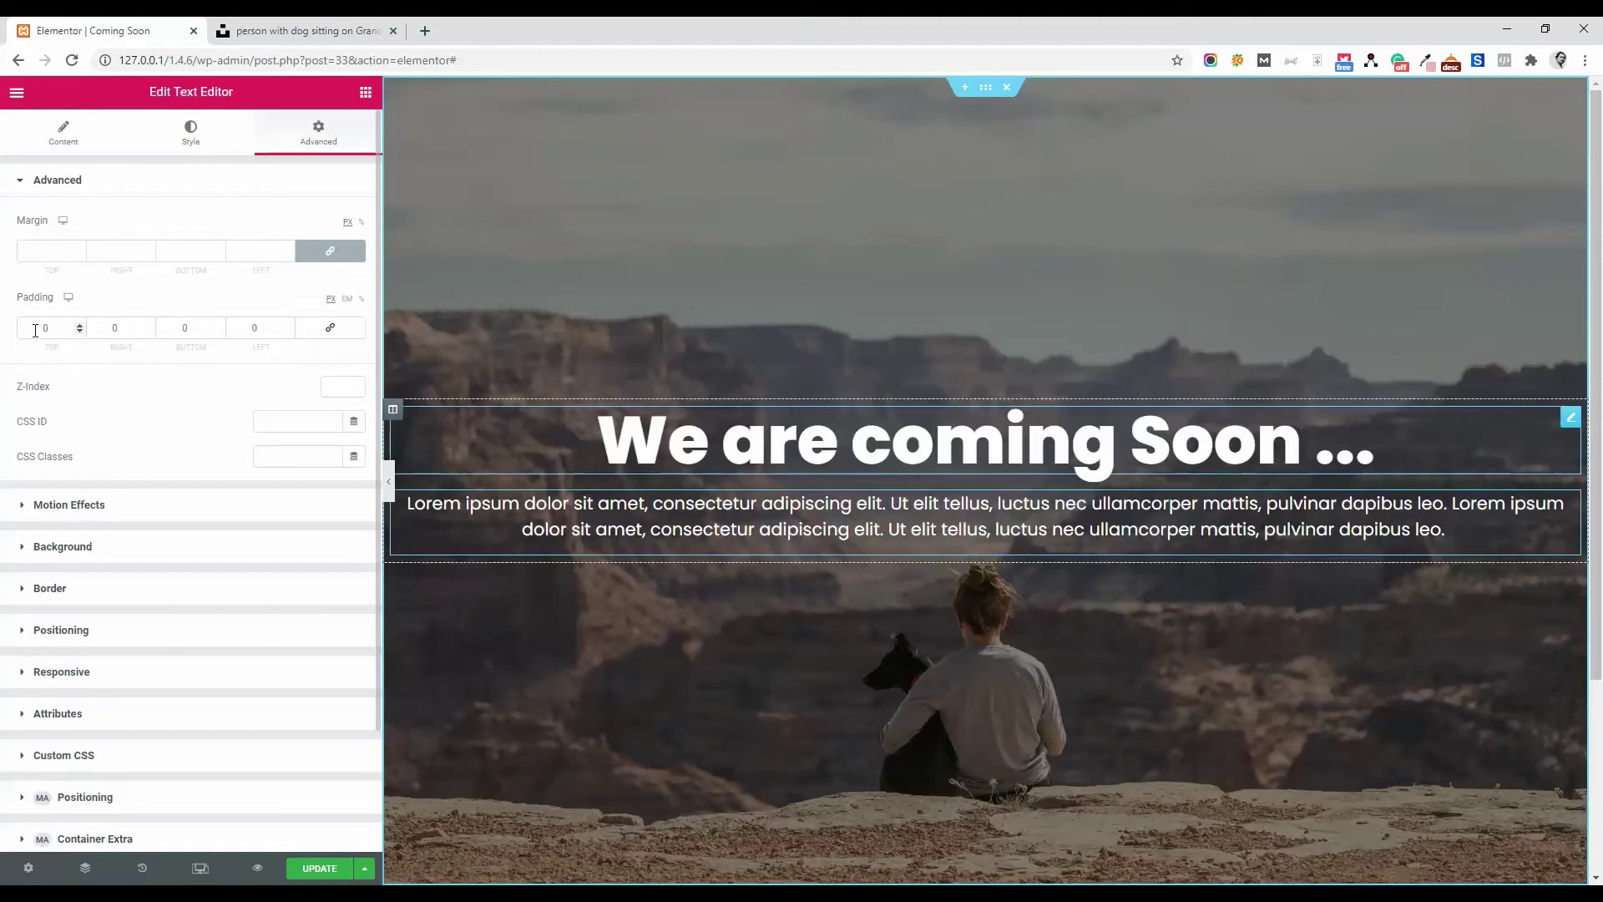
click(112, 323)
text(2)
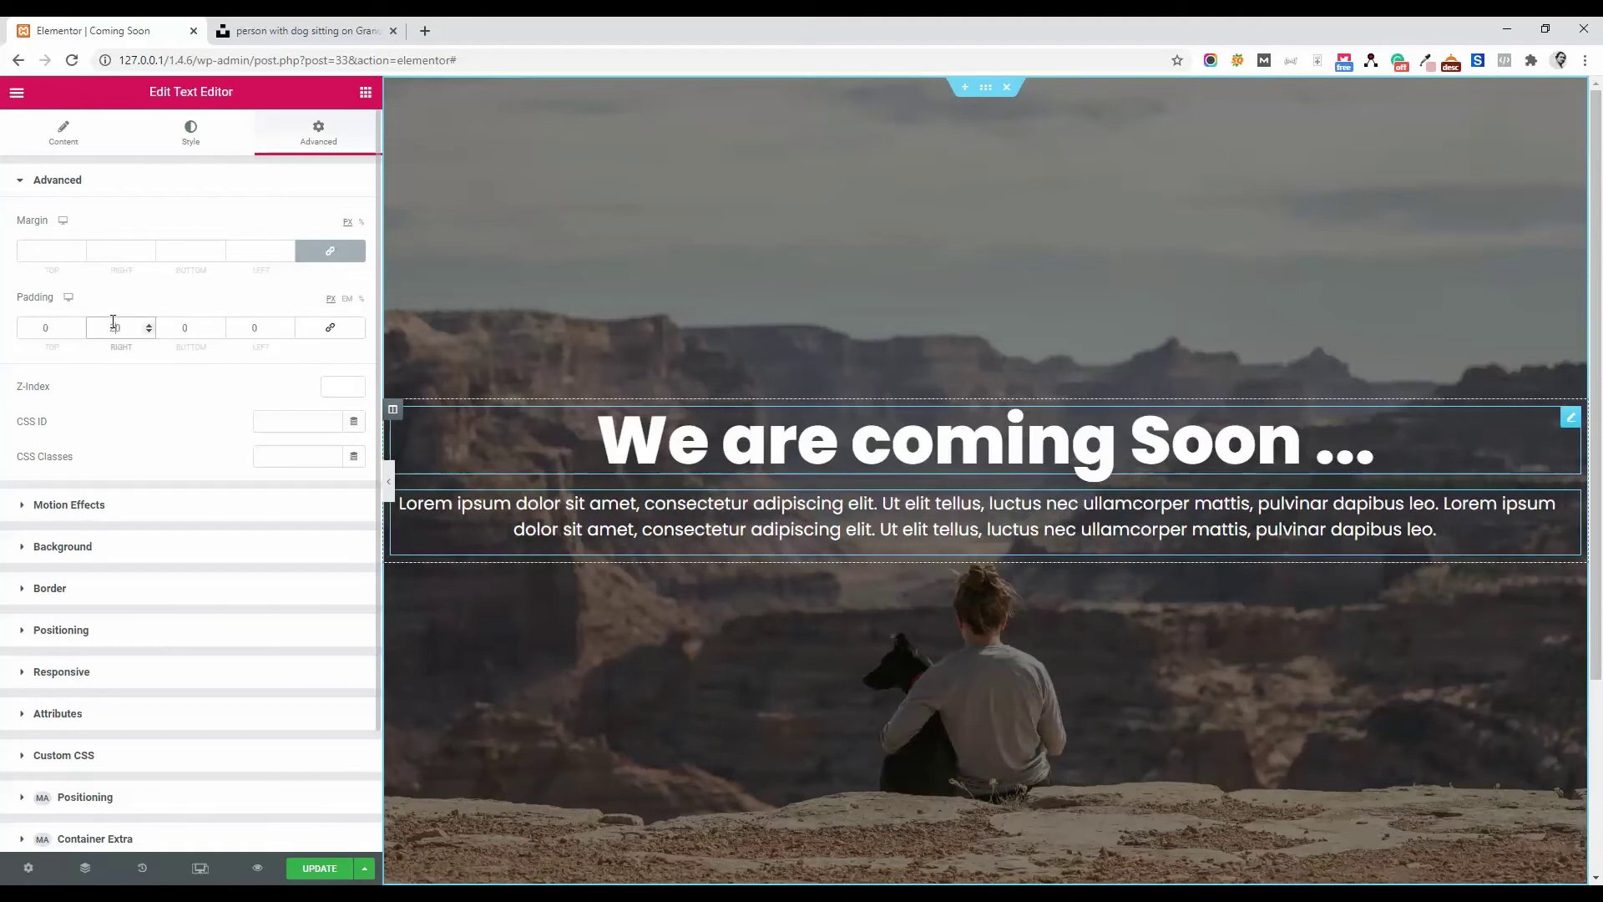
text(00)
click(243, 330)
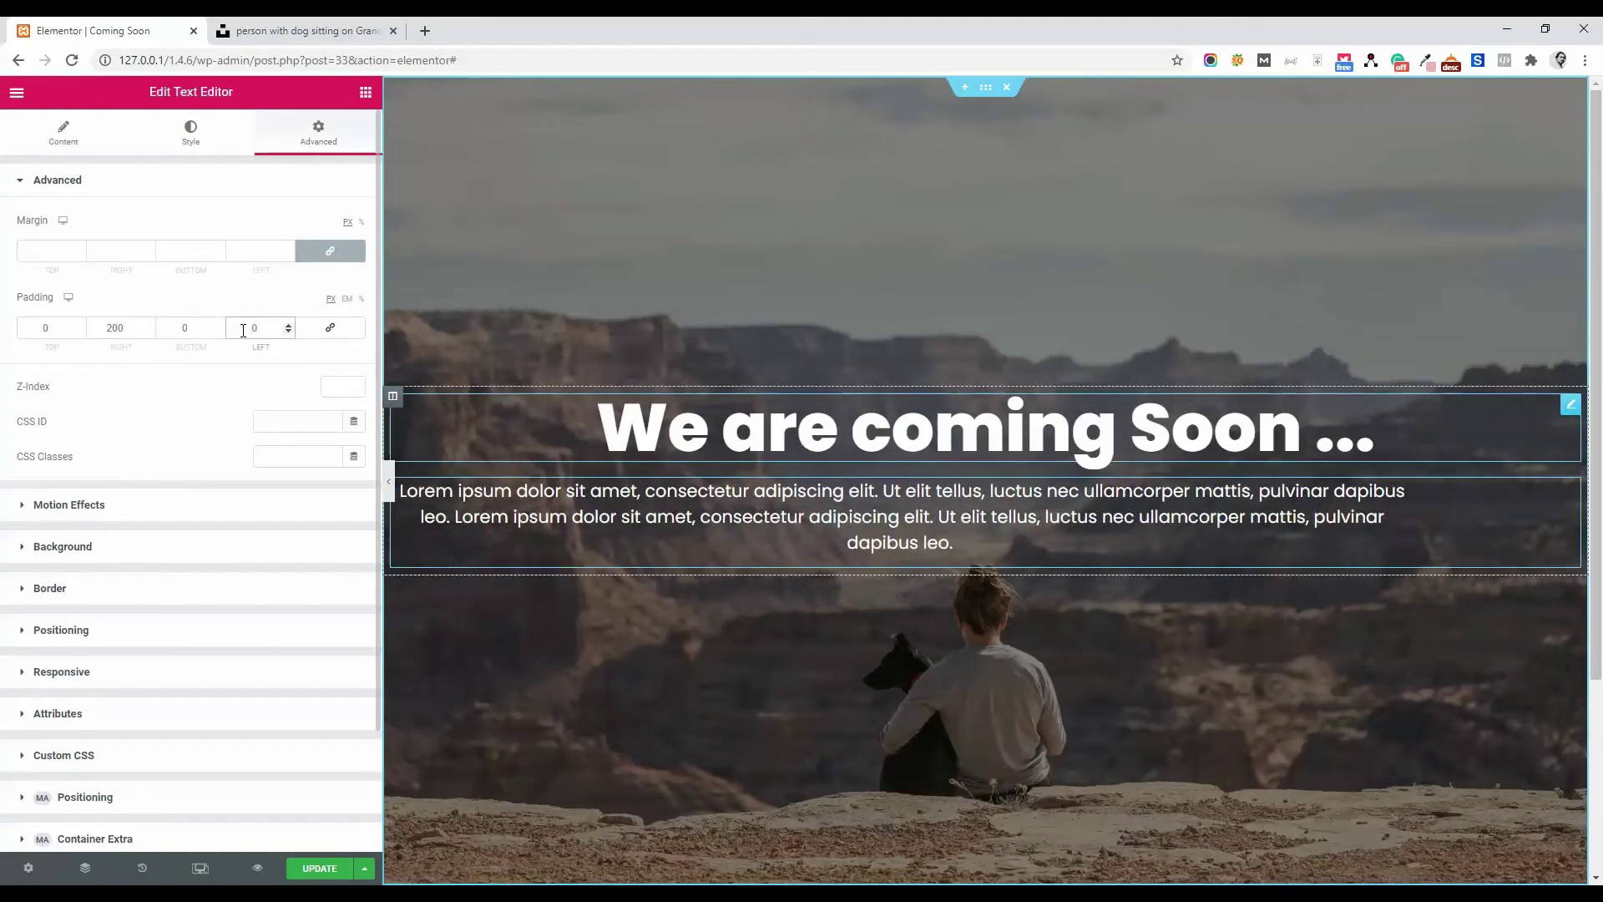
text(200)
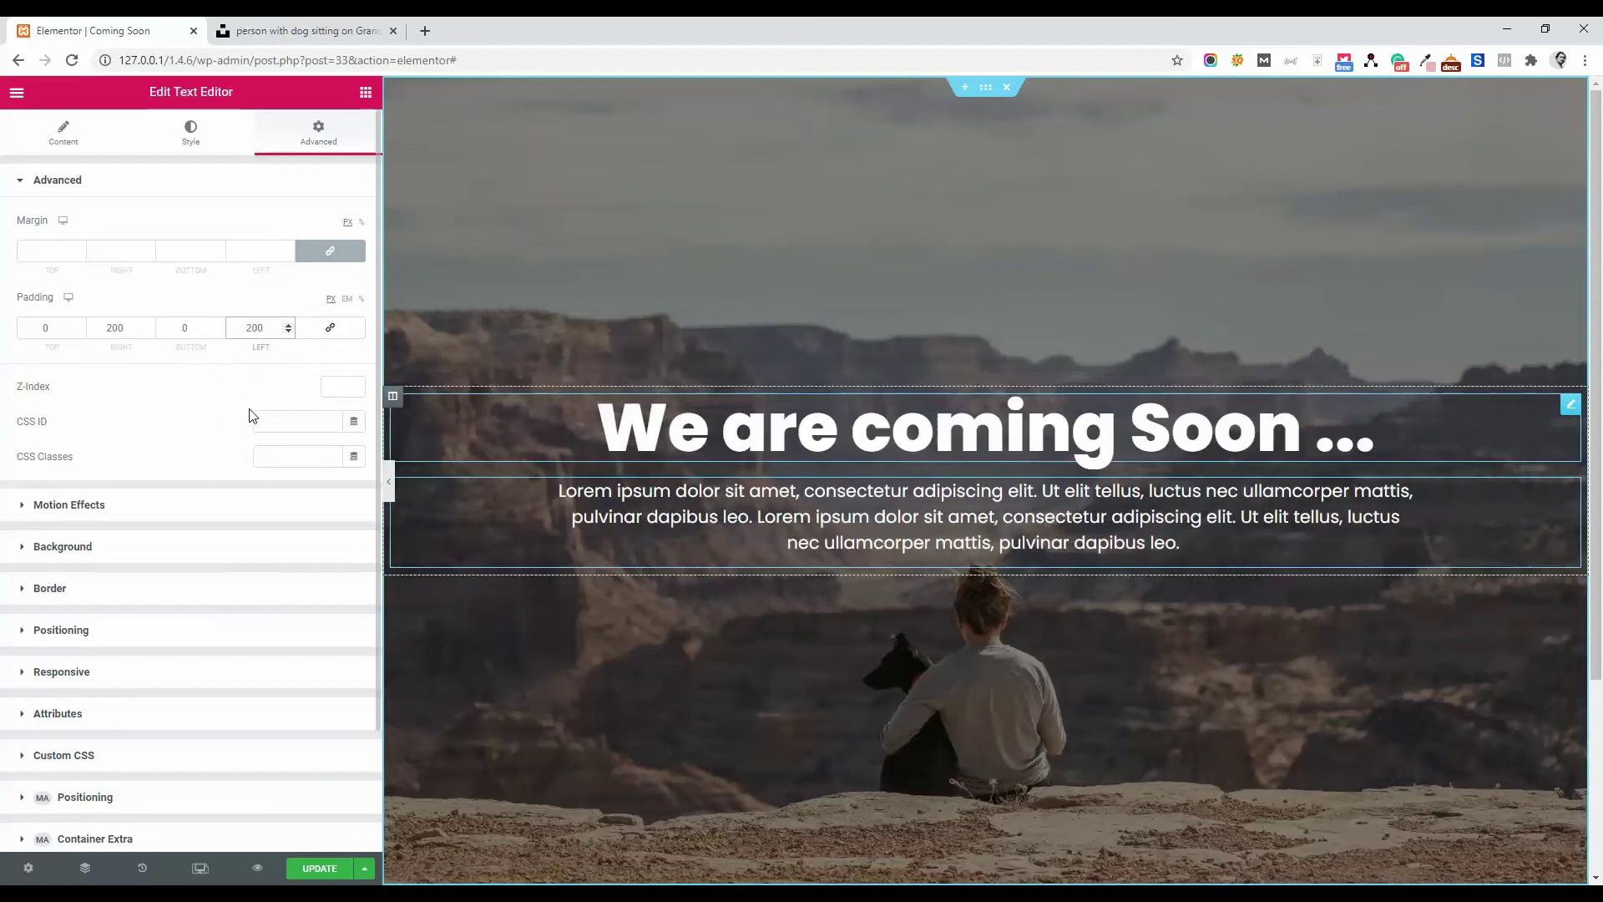
Clear the paragraph padding to 0 for tablet and for mobile.
click(199, 866)
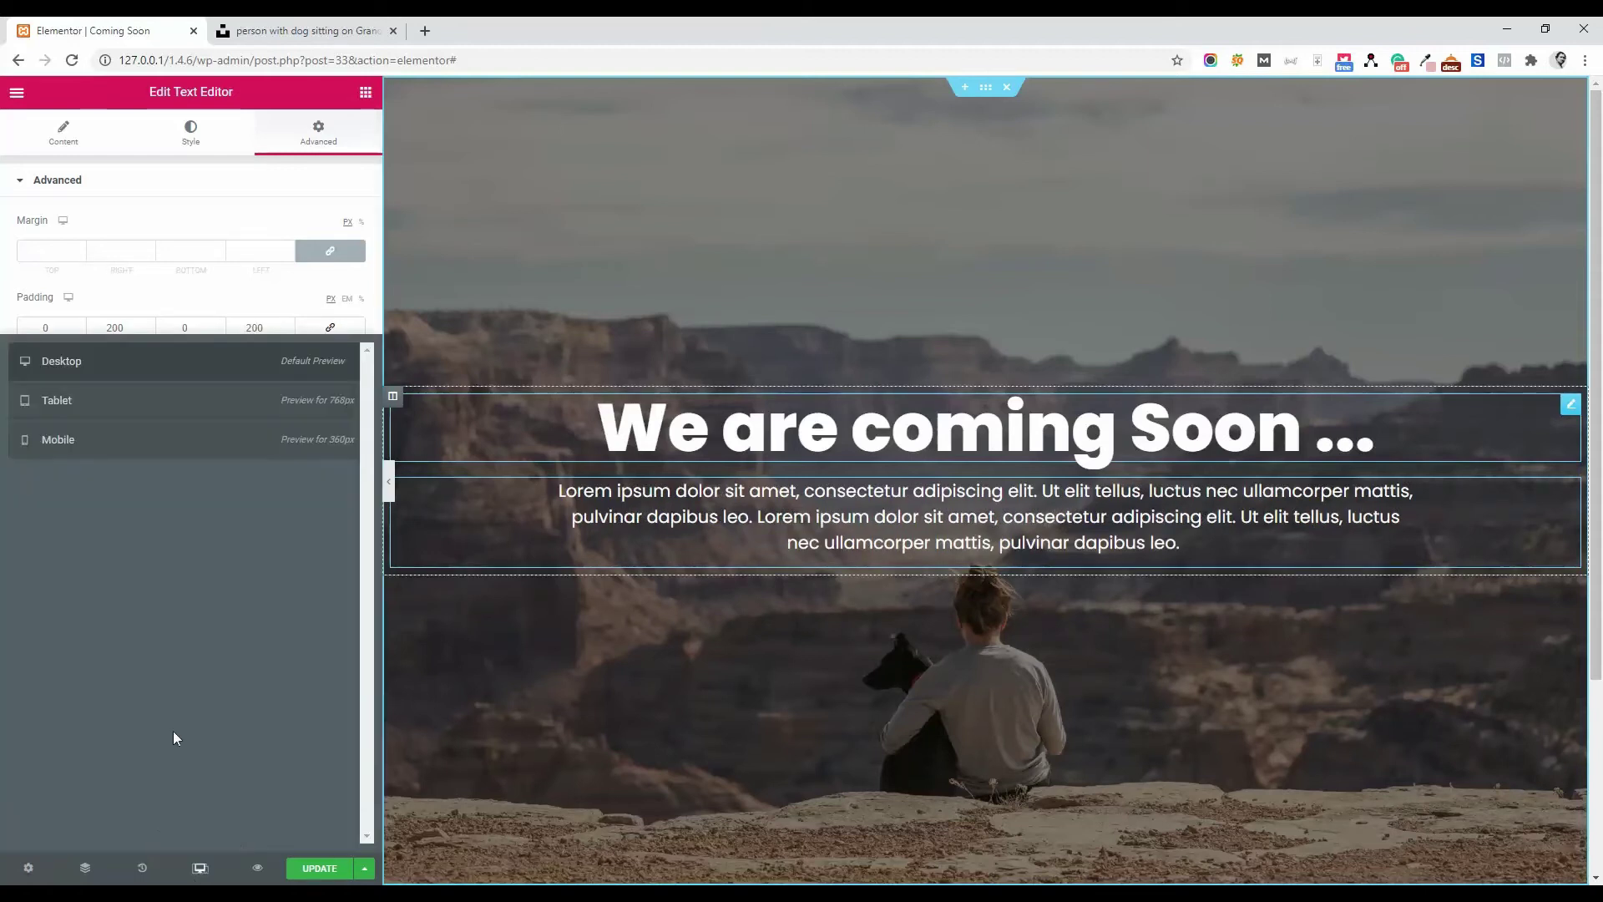
click(83, 399)
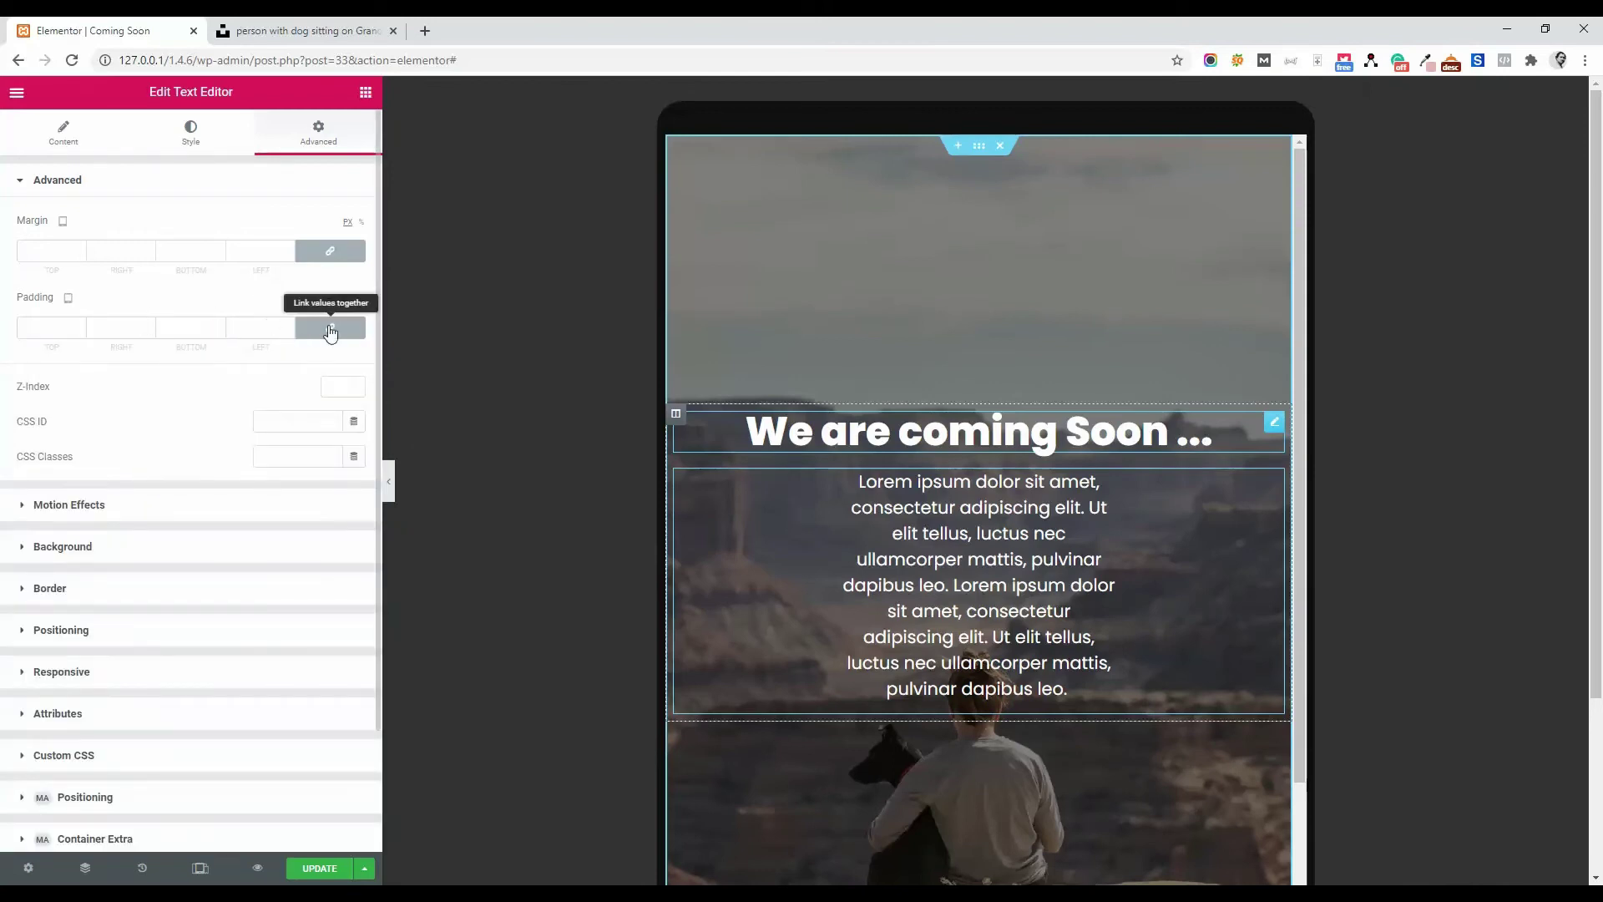
click(329, 327)
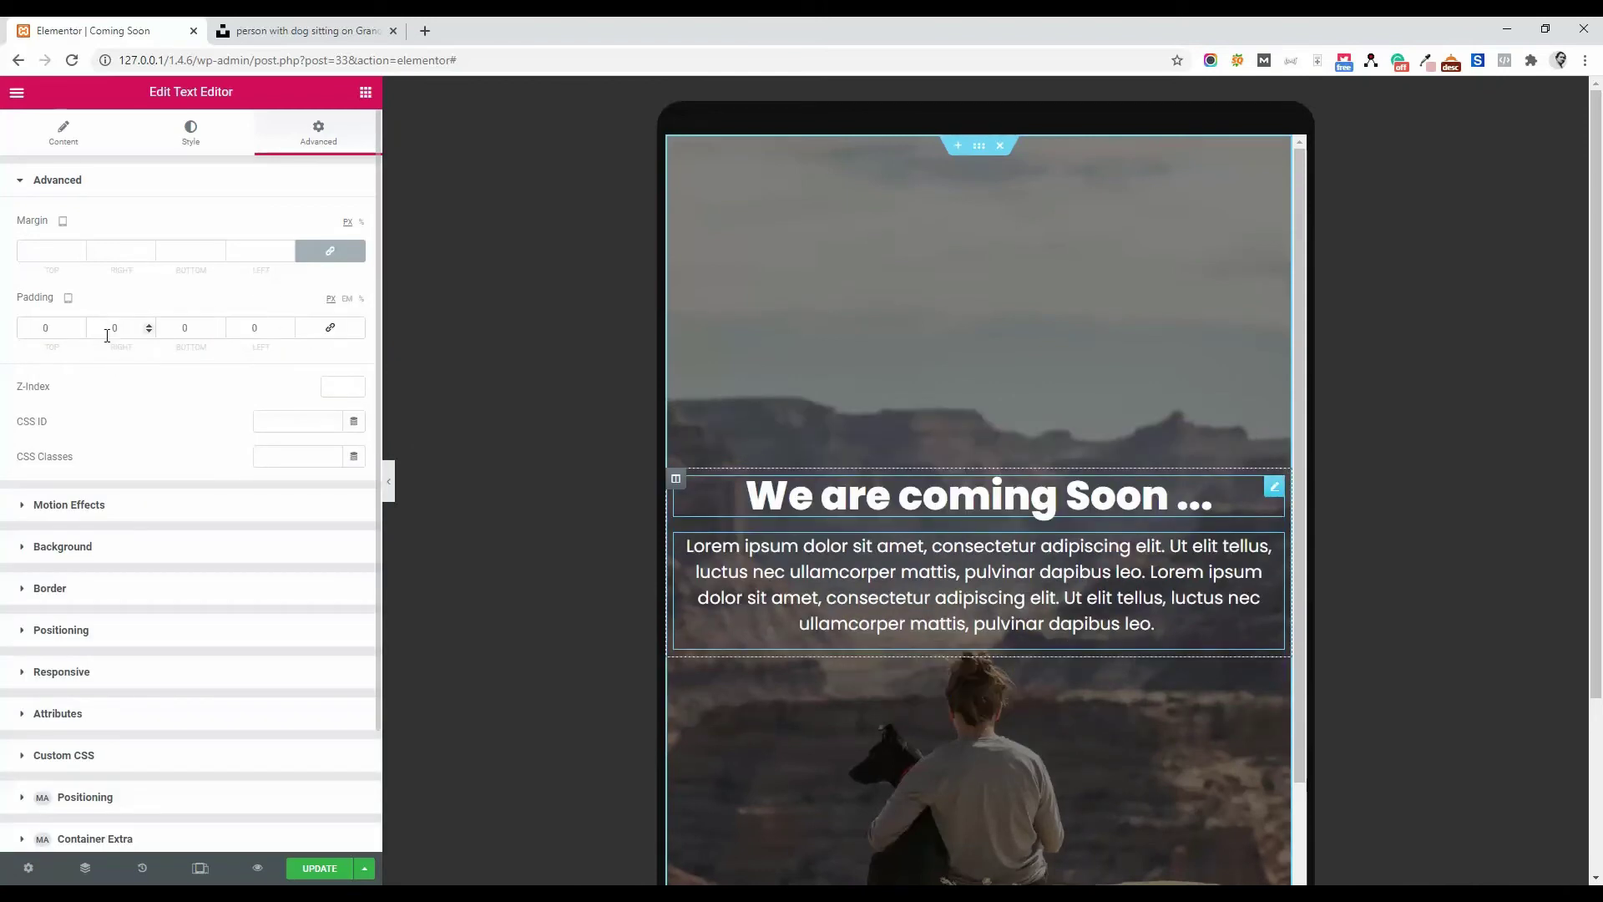
click(200, 866)
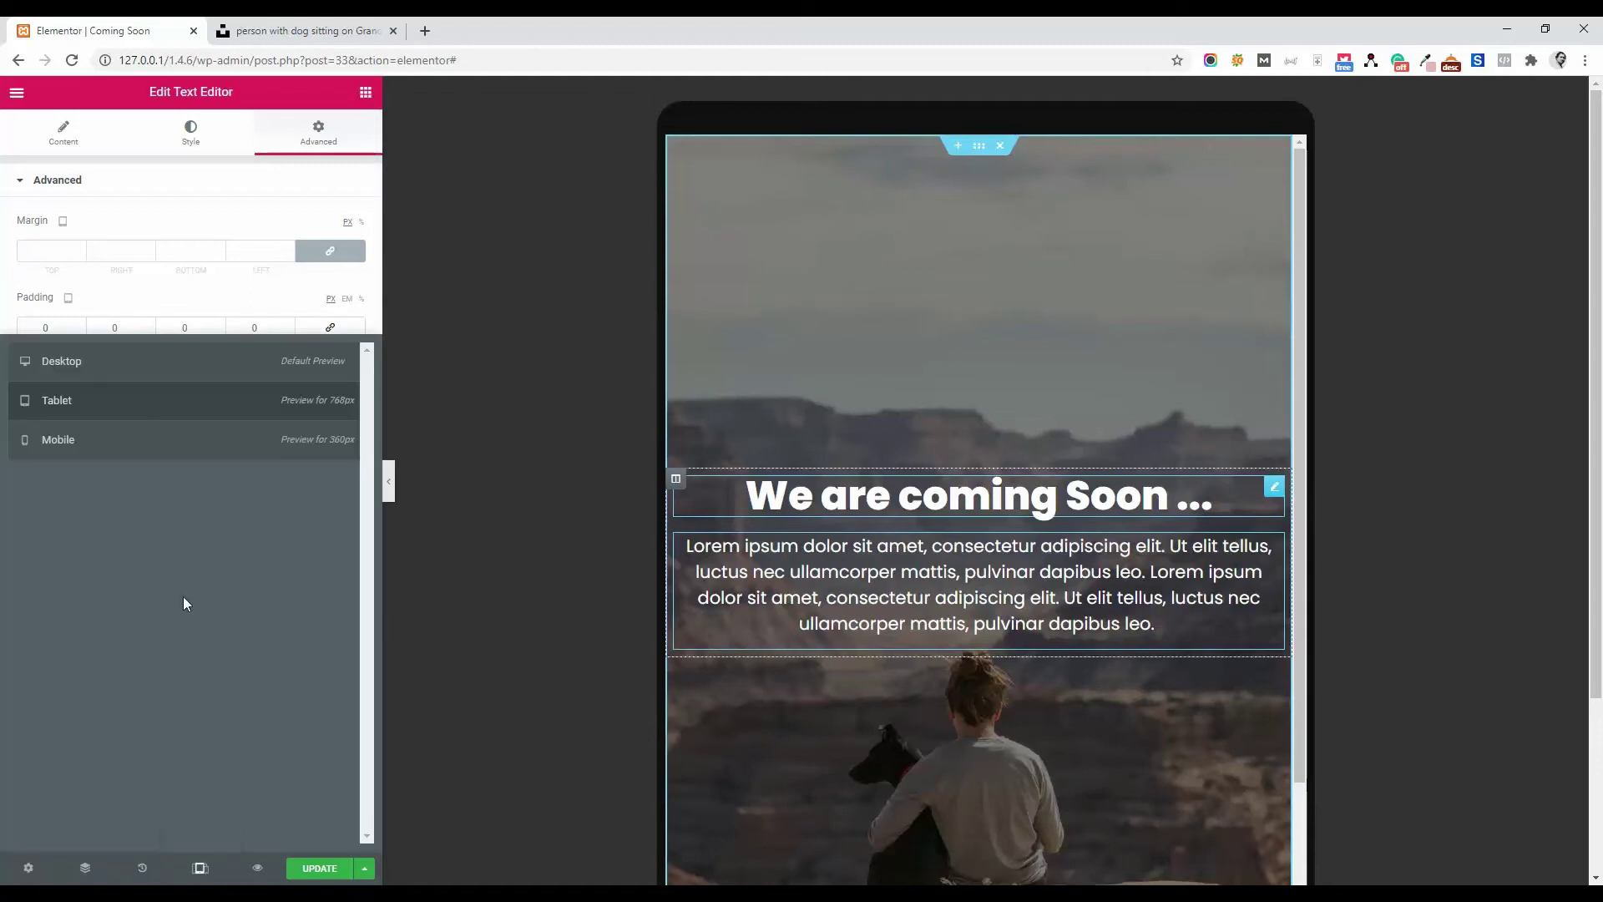
click(63, 452)
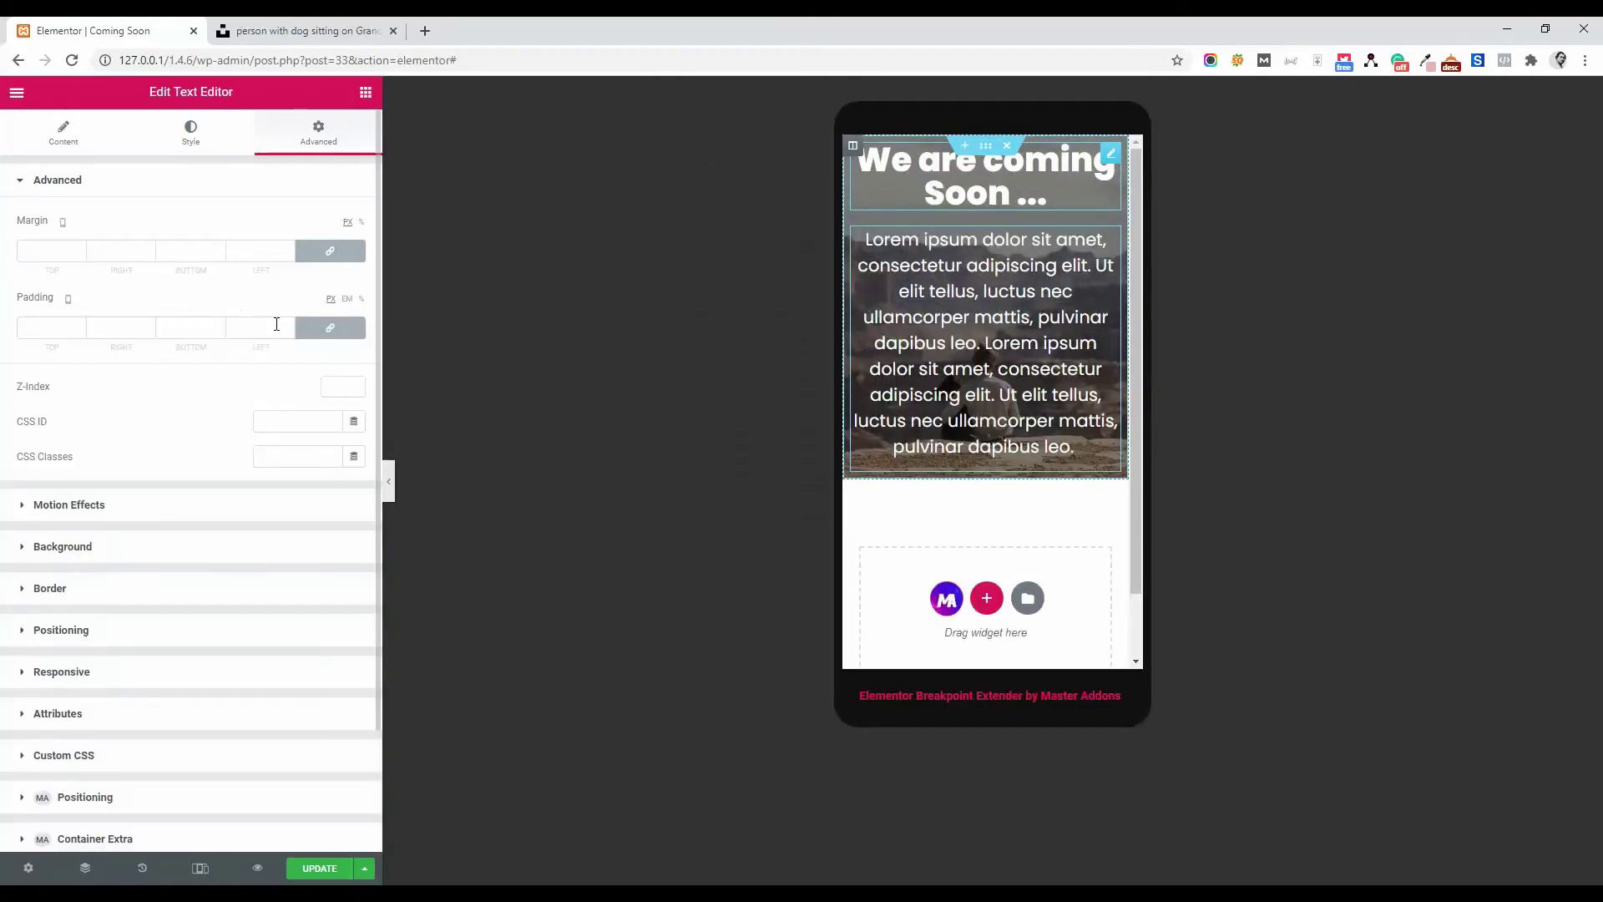
click(329, 329)
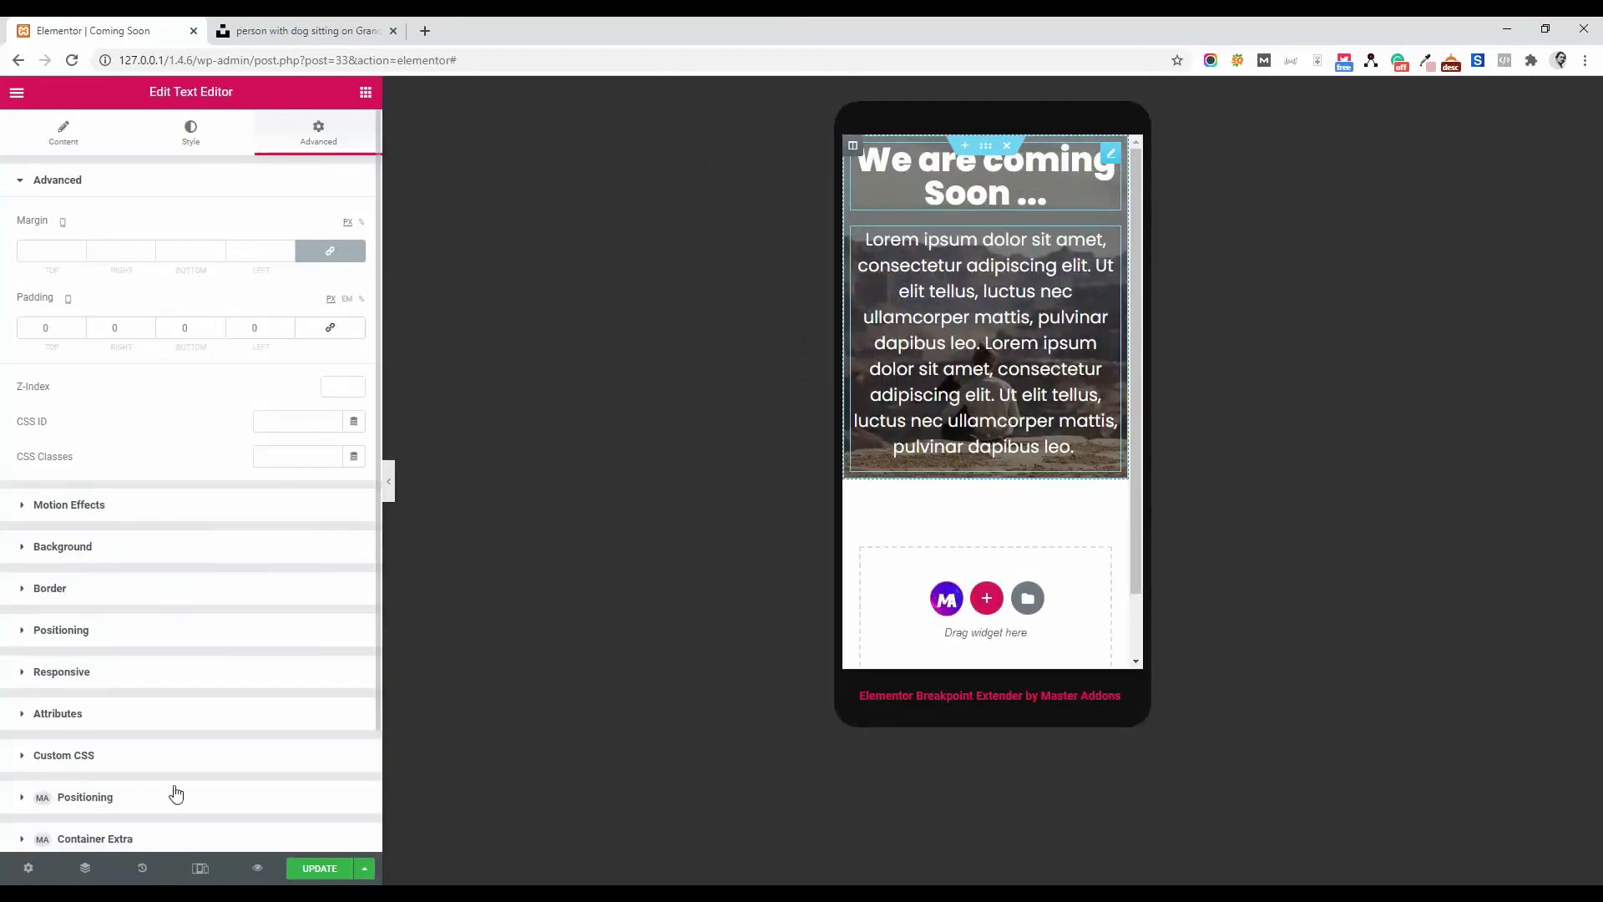
Review the layout at desktop, tablet and mobile widths, return to desktop and exit the widget.
click(200, 867)
click(60, 374)
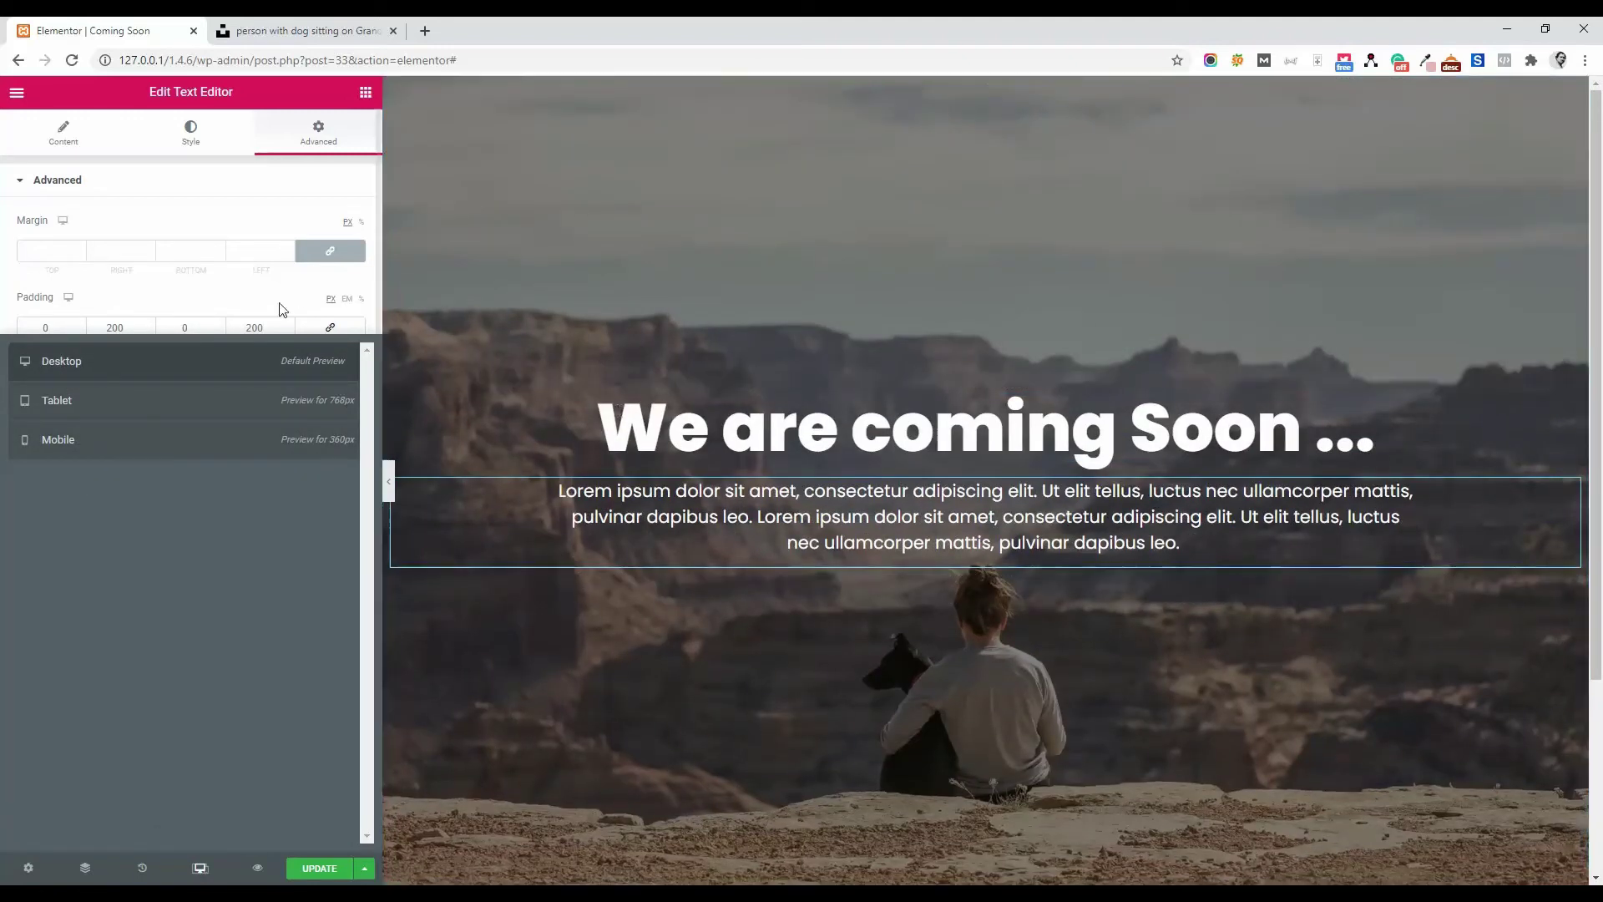
click(126, 406)
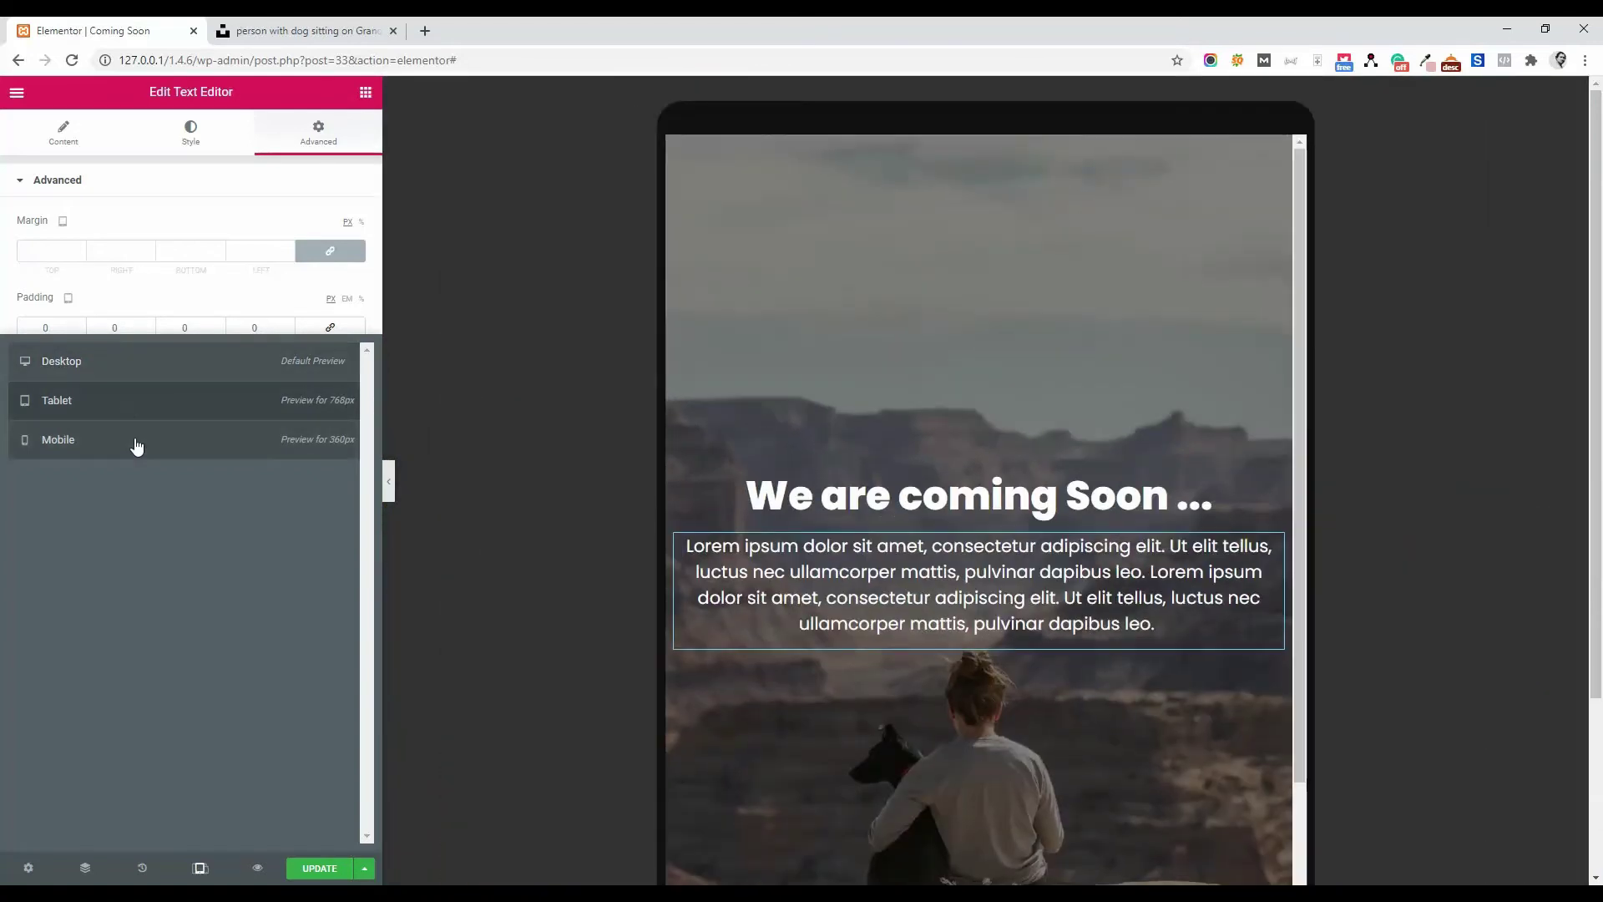
click(136, 441)
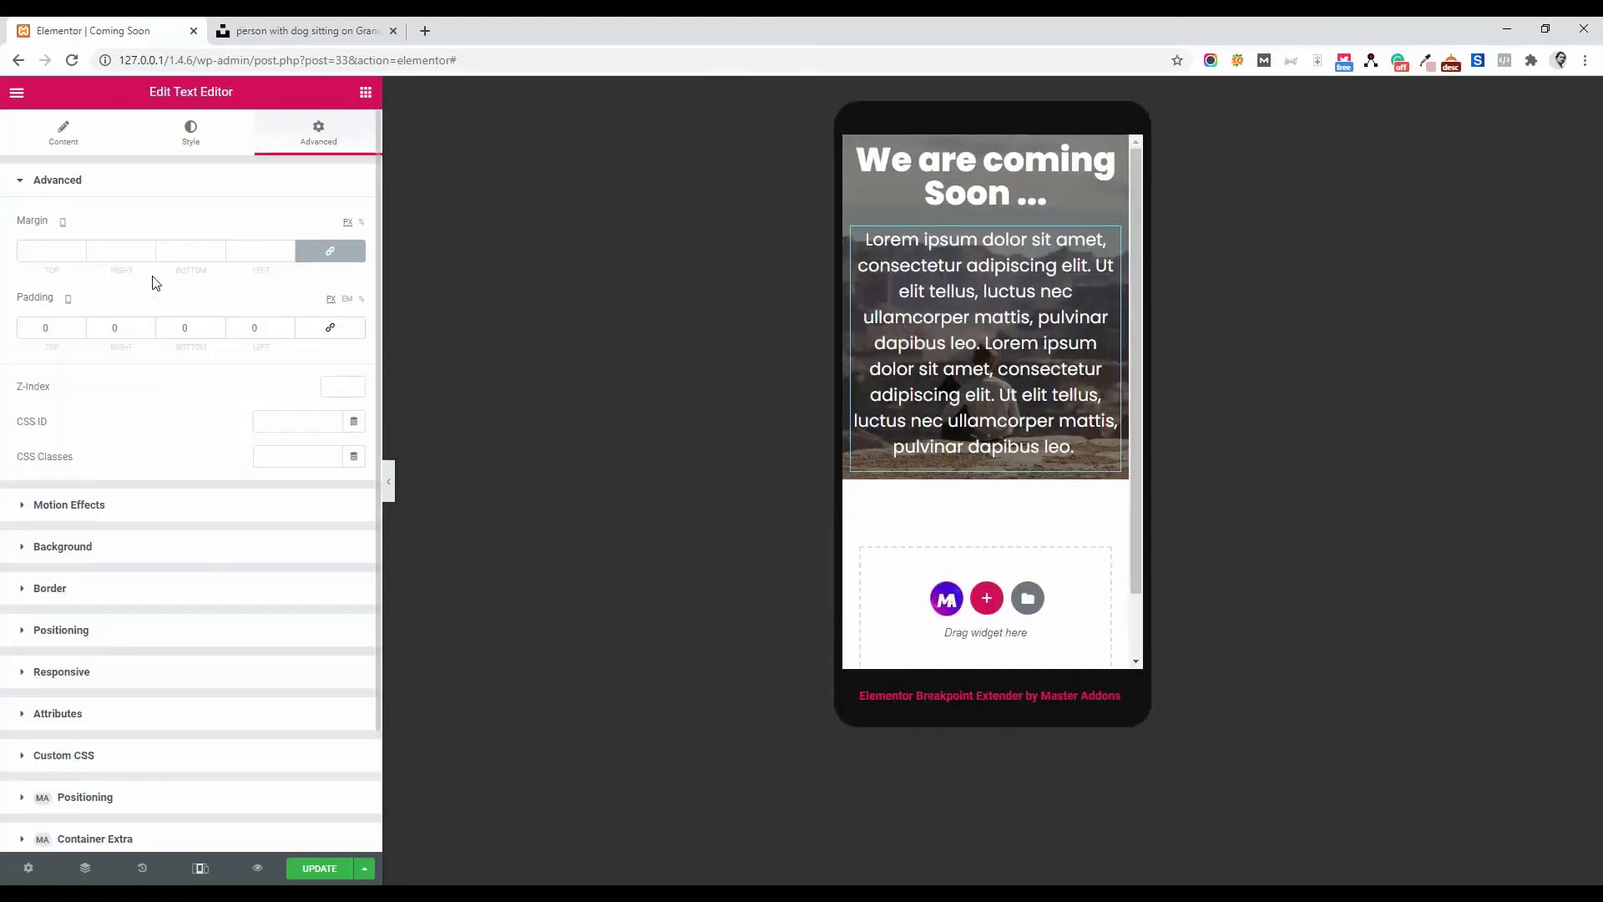
click(200, 869)
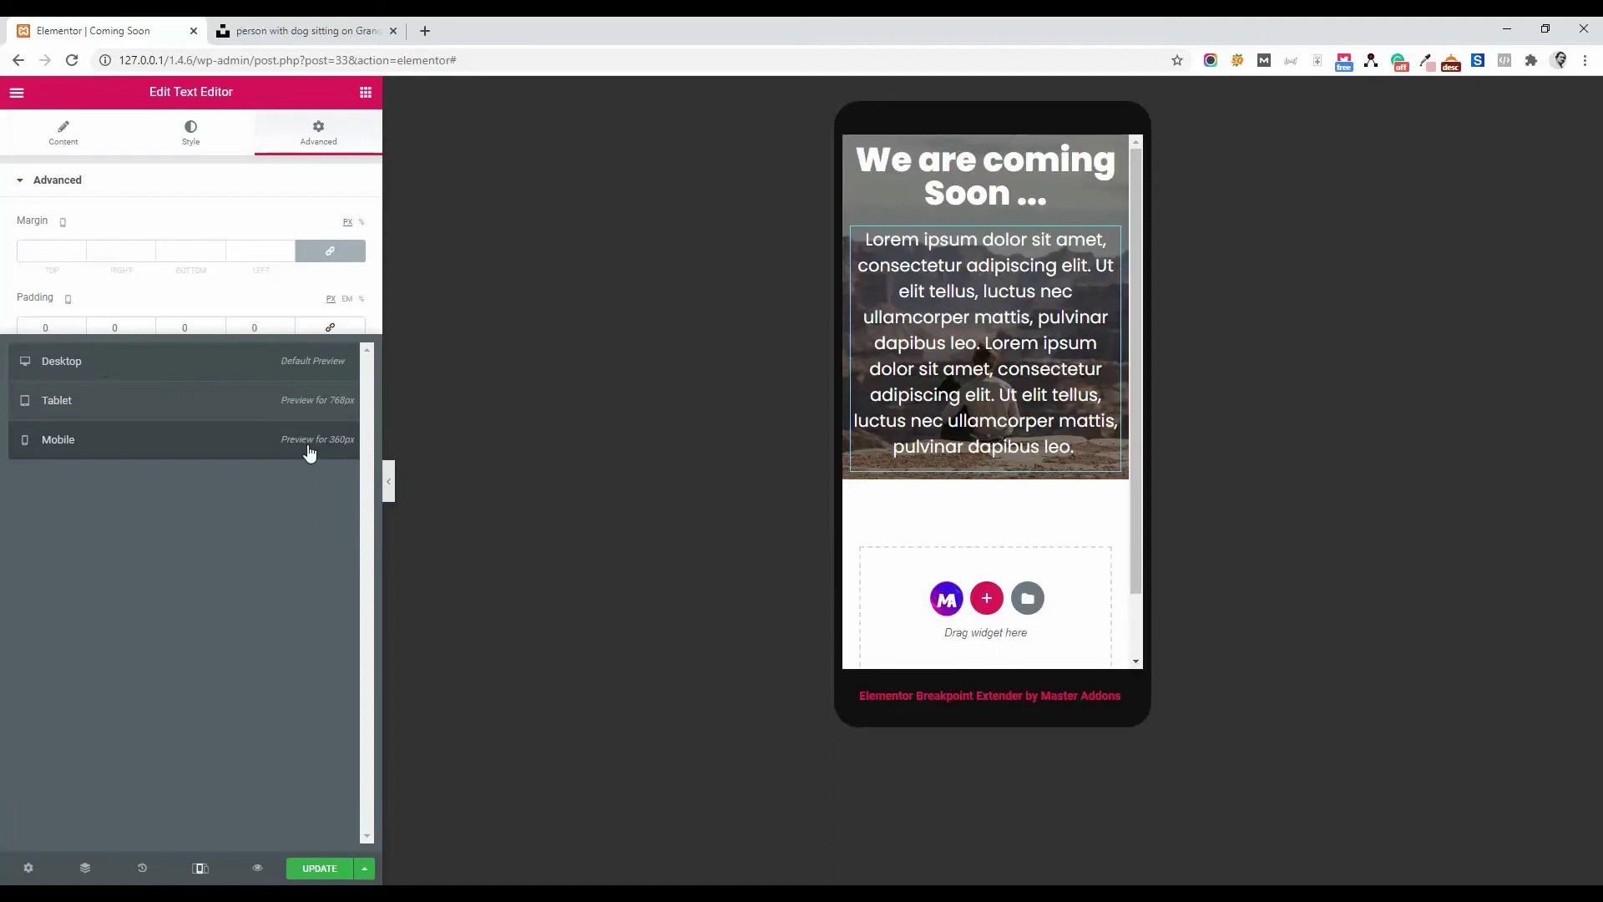
click(320, 360)
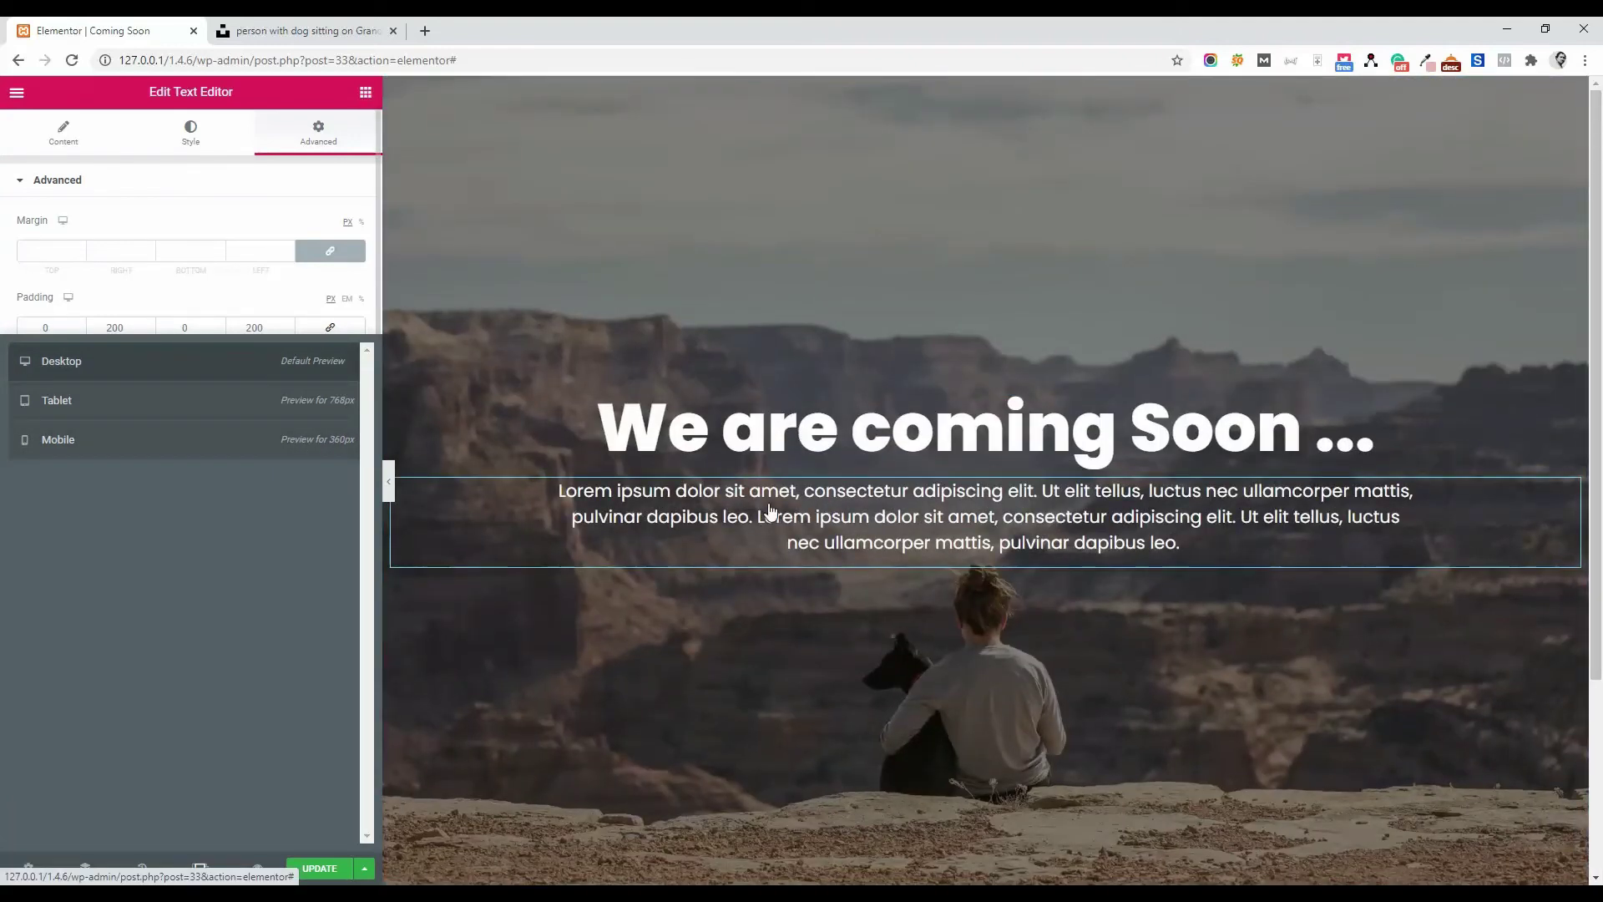
click(365, 92)
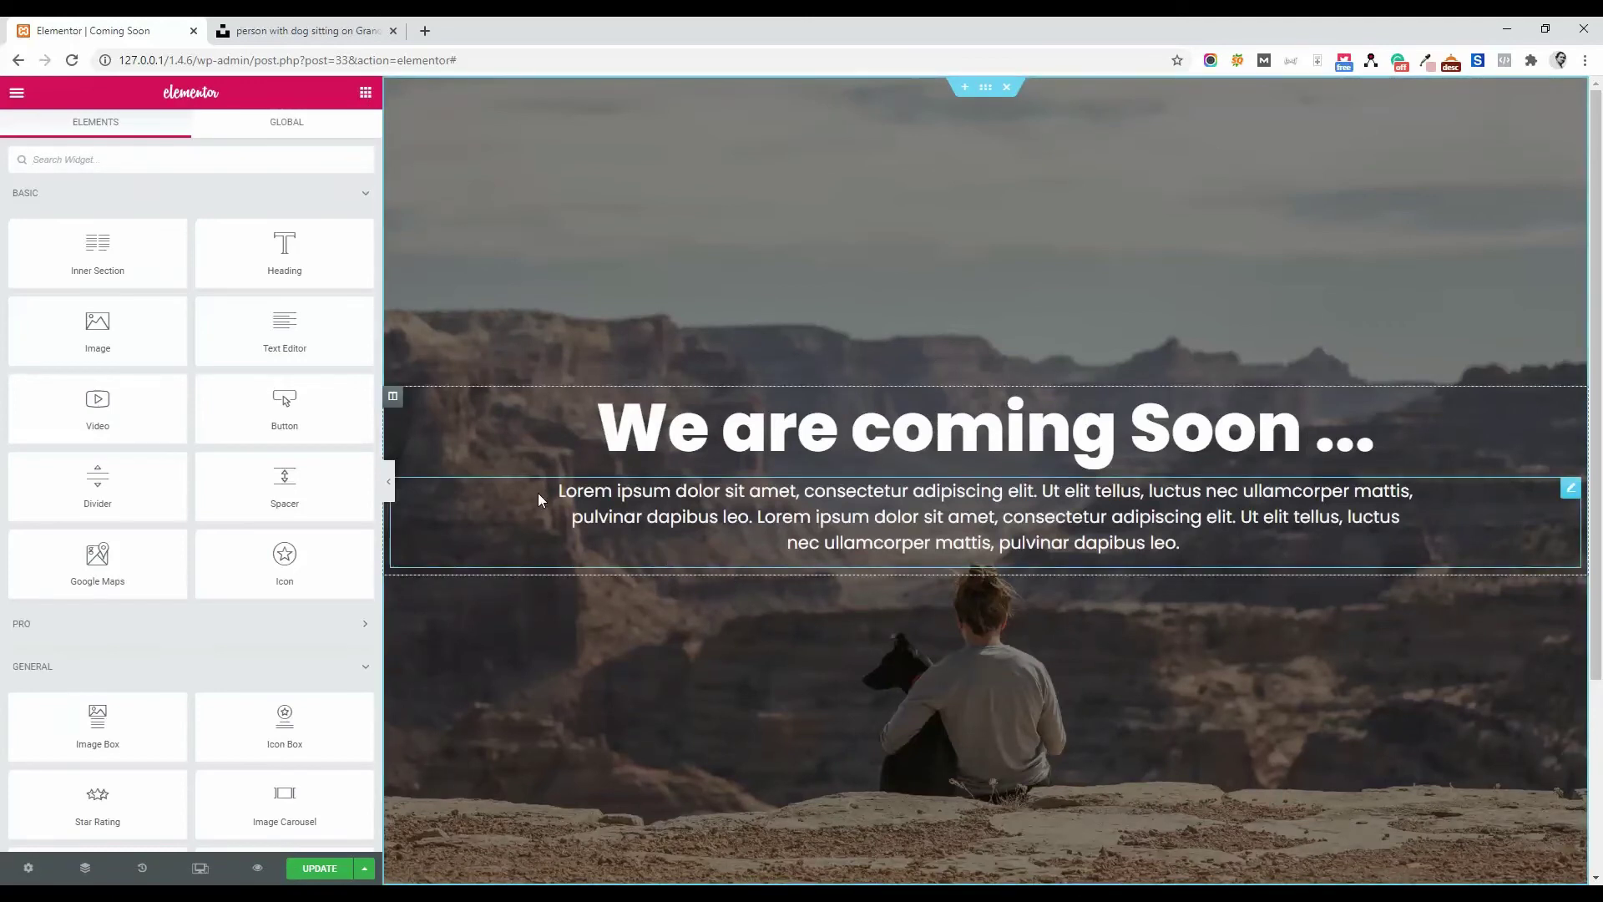
scroll(158, 475, down, 5)
scroll(159, 475, down, 2)
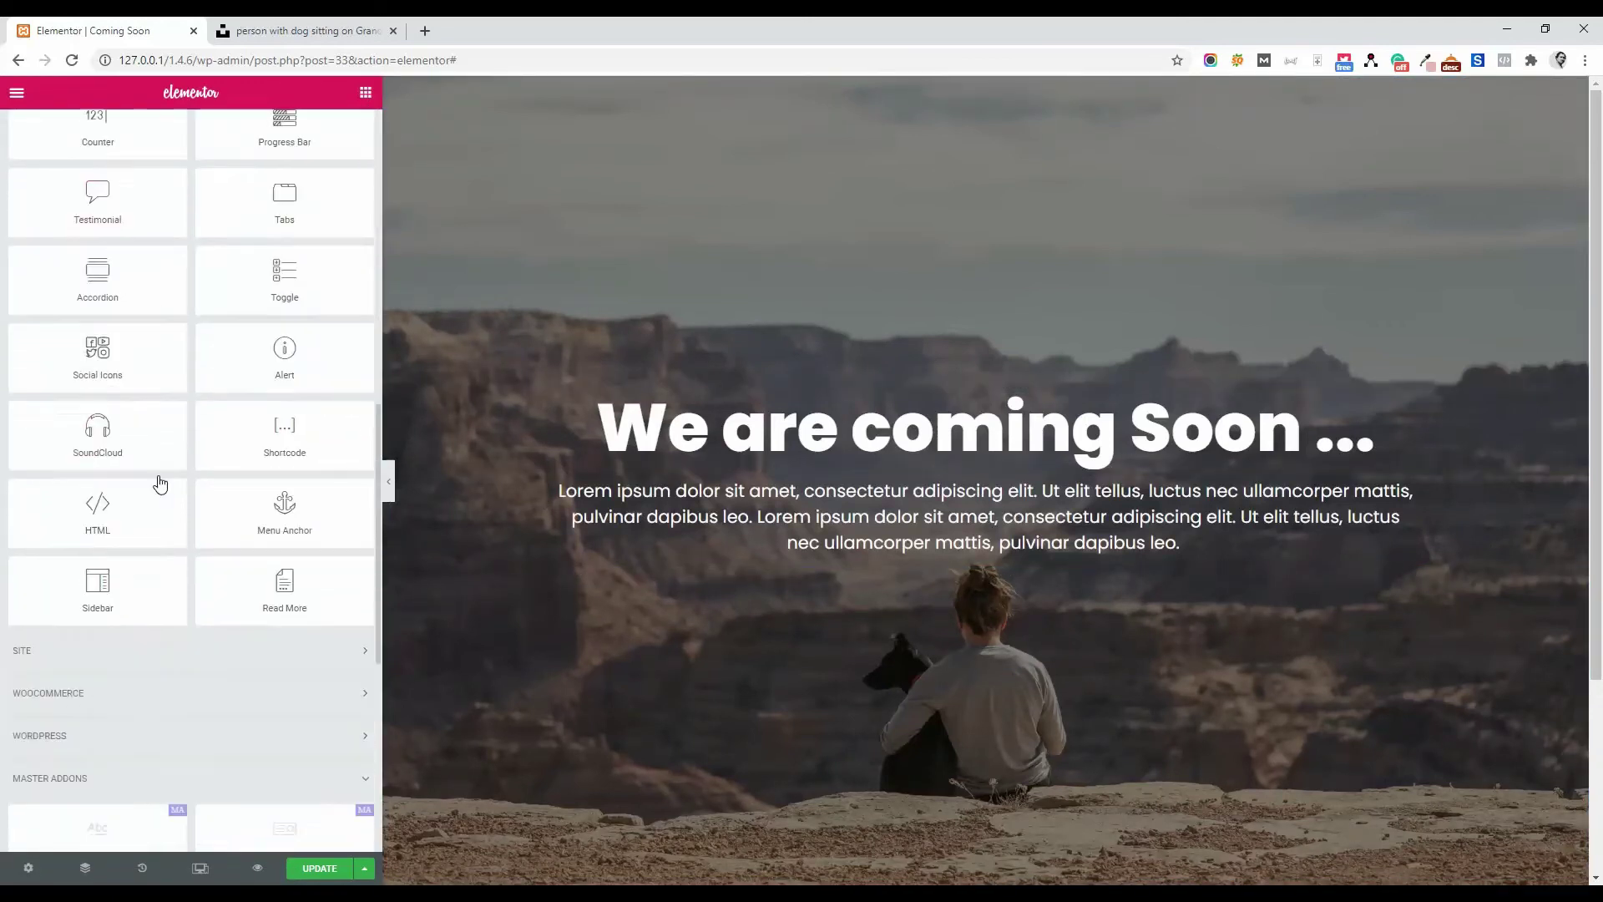
scroll(159, 476, down, 2)
scroll(159, 475, up, 1)
scroll(158, 475, up, 2)
scroll(158, 474, up, 2)
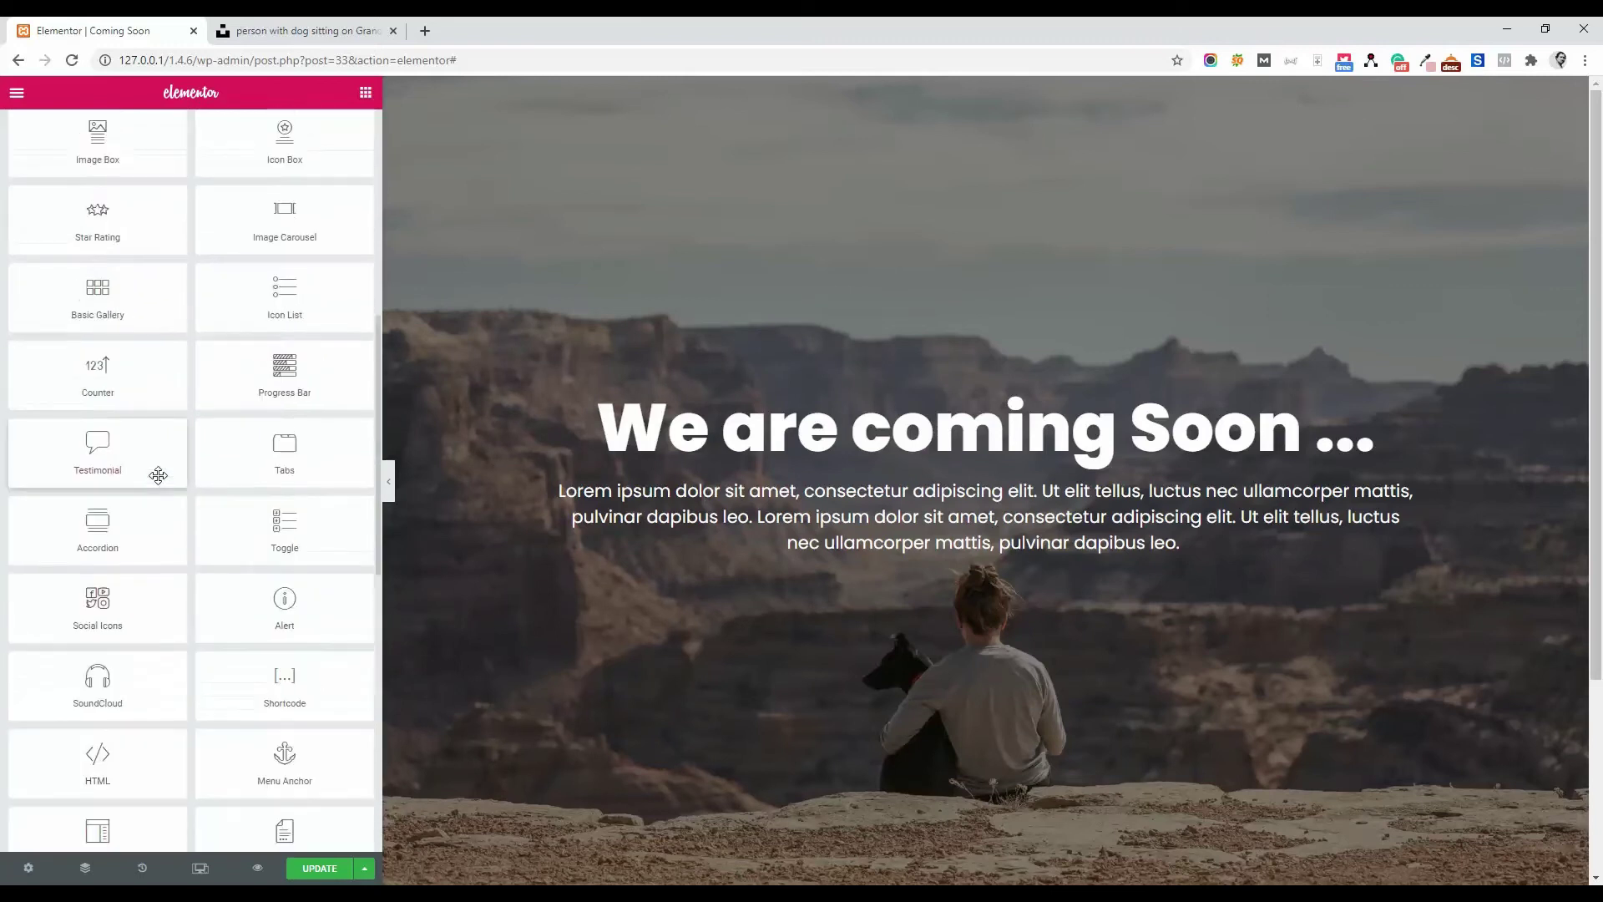
scroll(159, 475, up, 1)
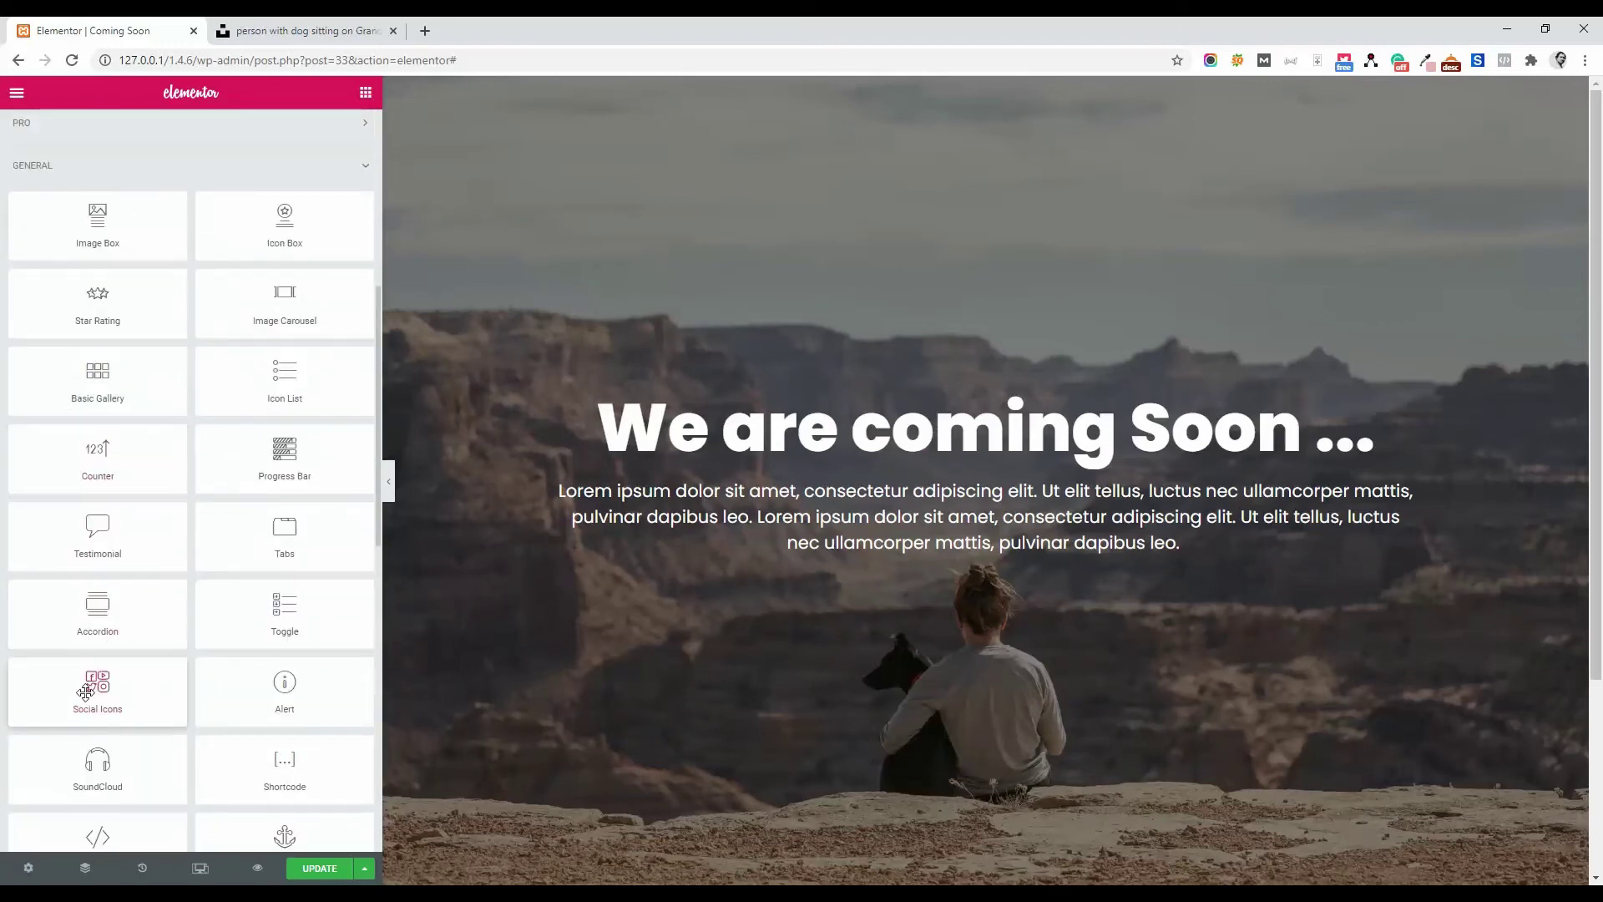
Drop a Social Icons widget (Facebook, Twitter, YouTube) below the paragraph.
mouse_move(85, 690)
mouse_down()
mouse_move(988, 552)
mouse_move(1071, 627)
mouse_move(991, 630)
mouse_up()
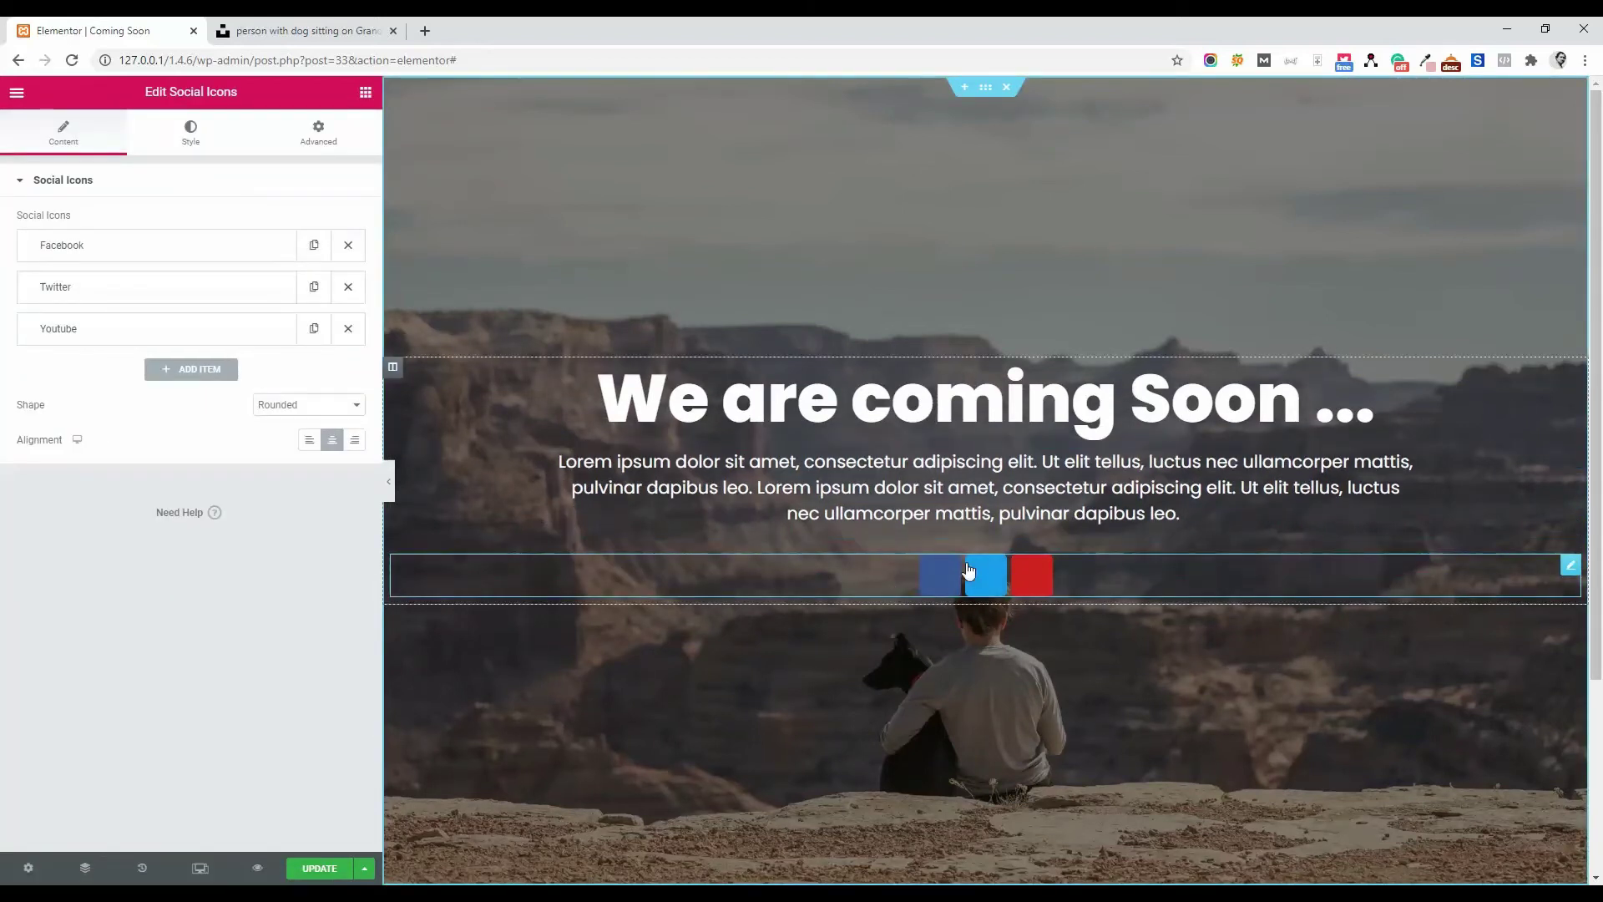
Give the social icons the Square shape.
click(309, 405)
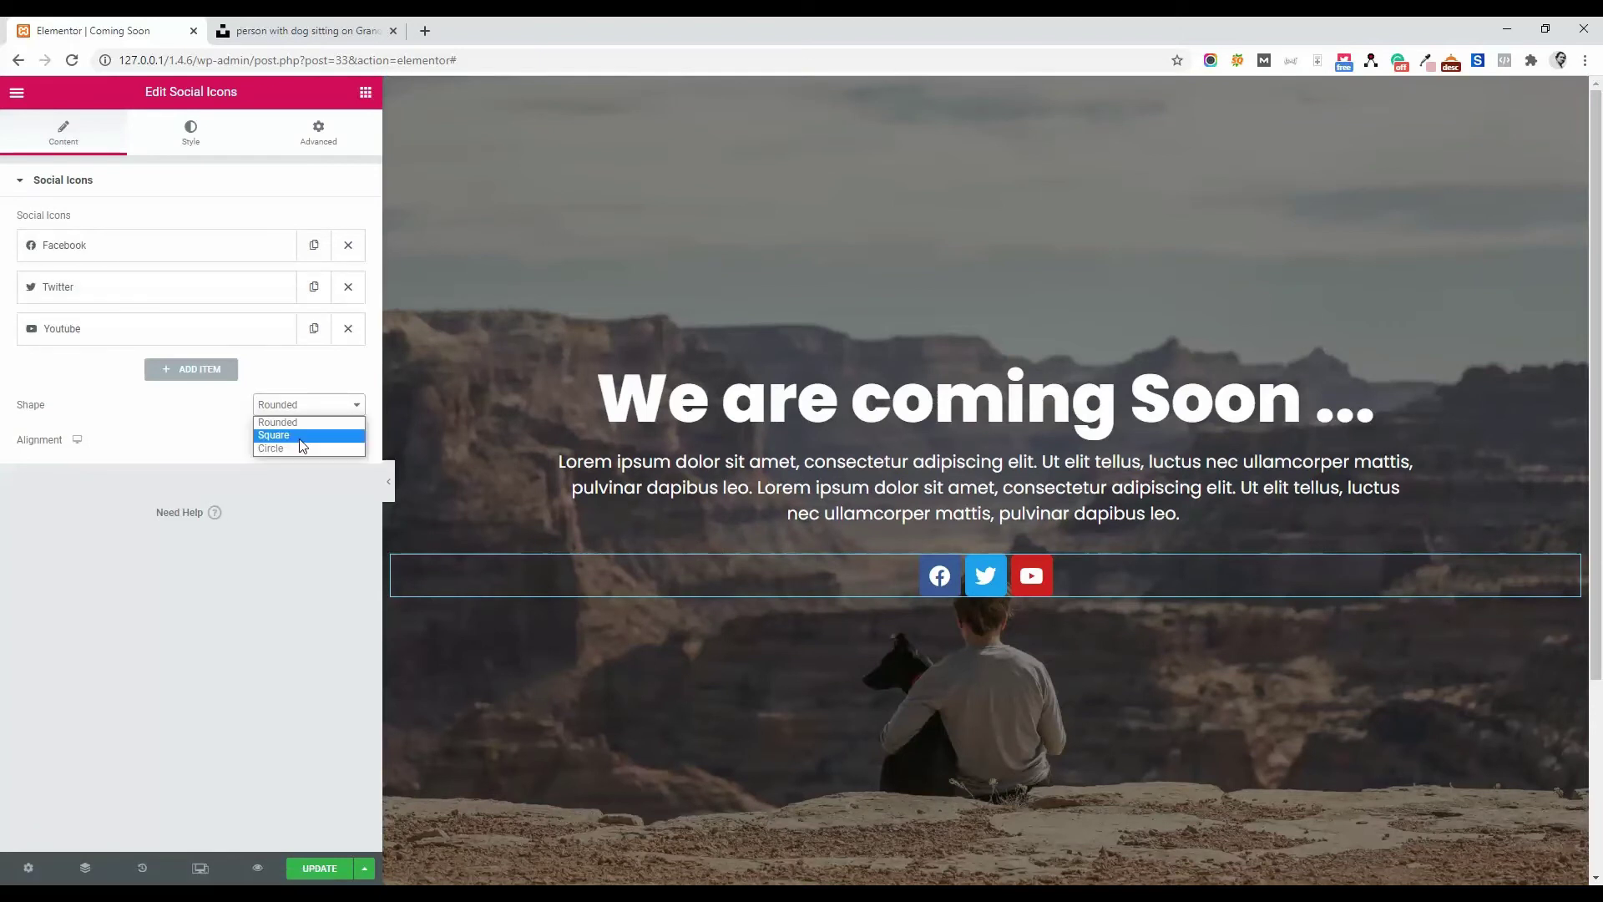
click(302, 436)
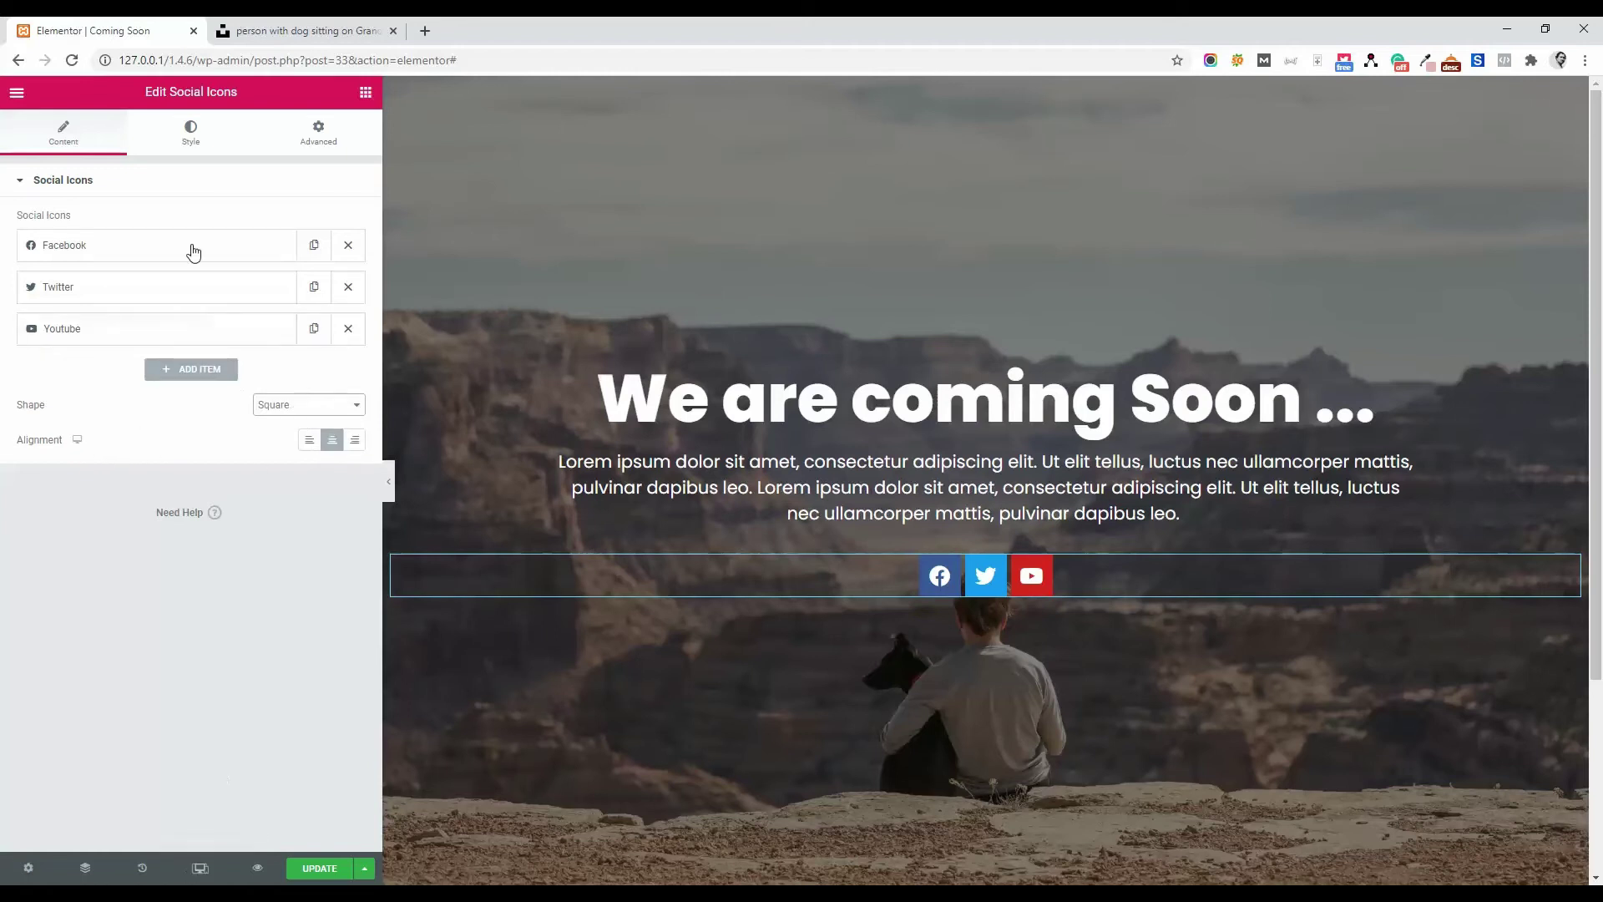
Give the Facebook icon a custom primary colour of black #000000.
click(156, 243)
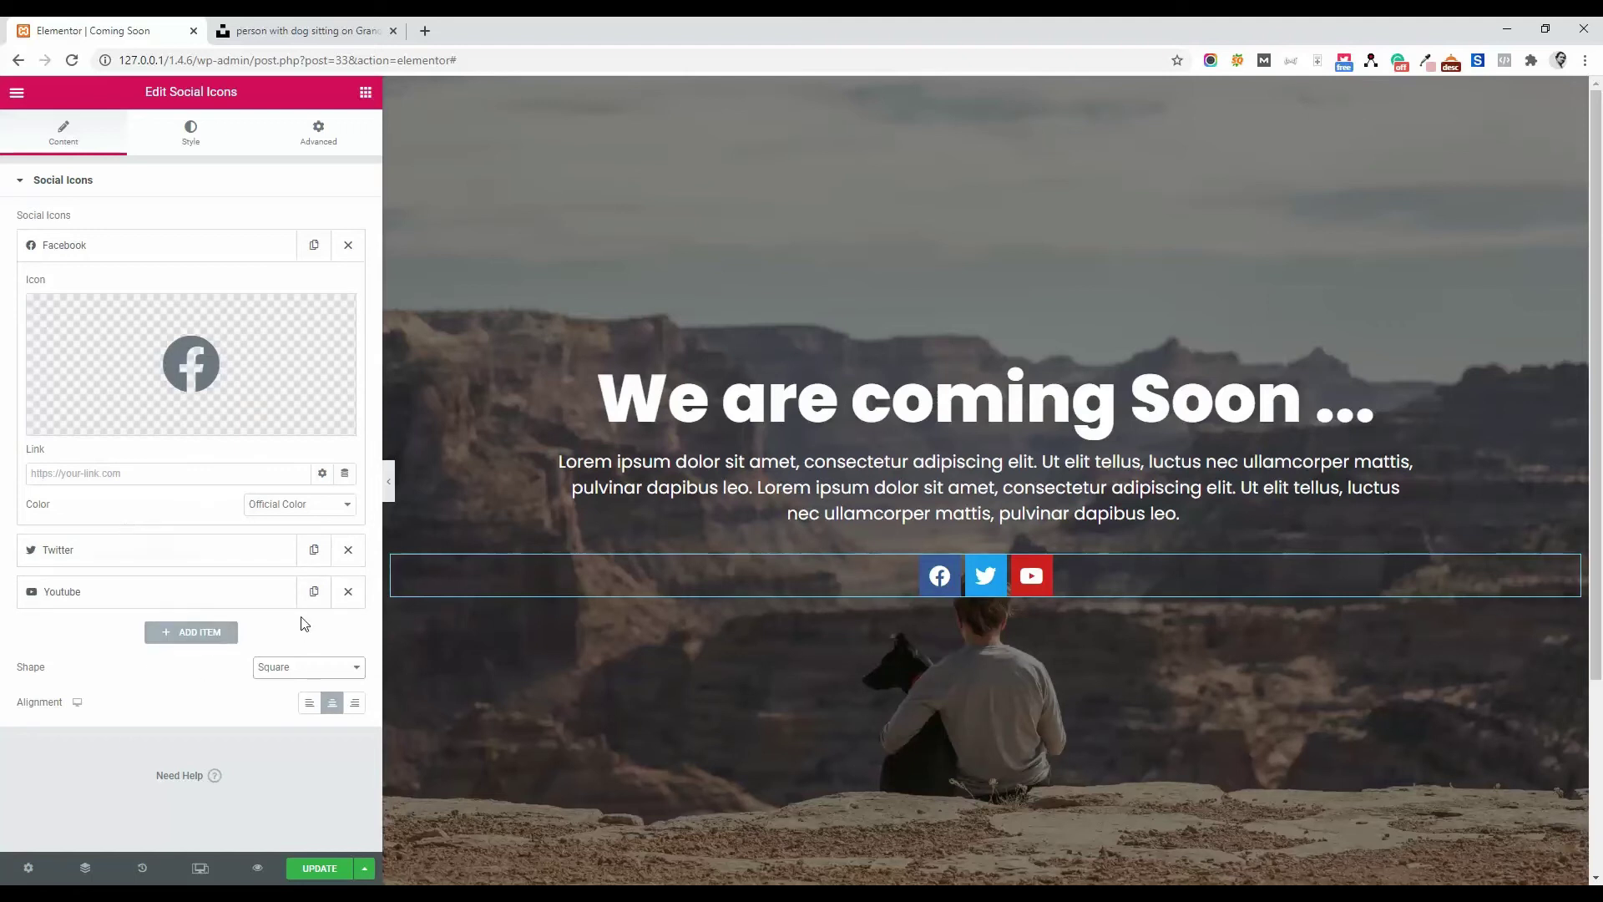
click(287, 506)
key(Return)
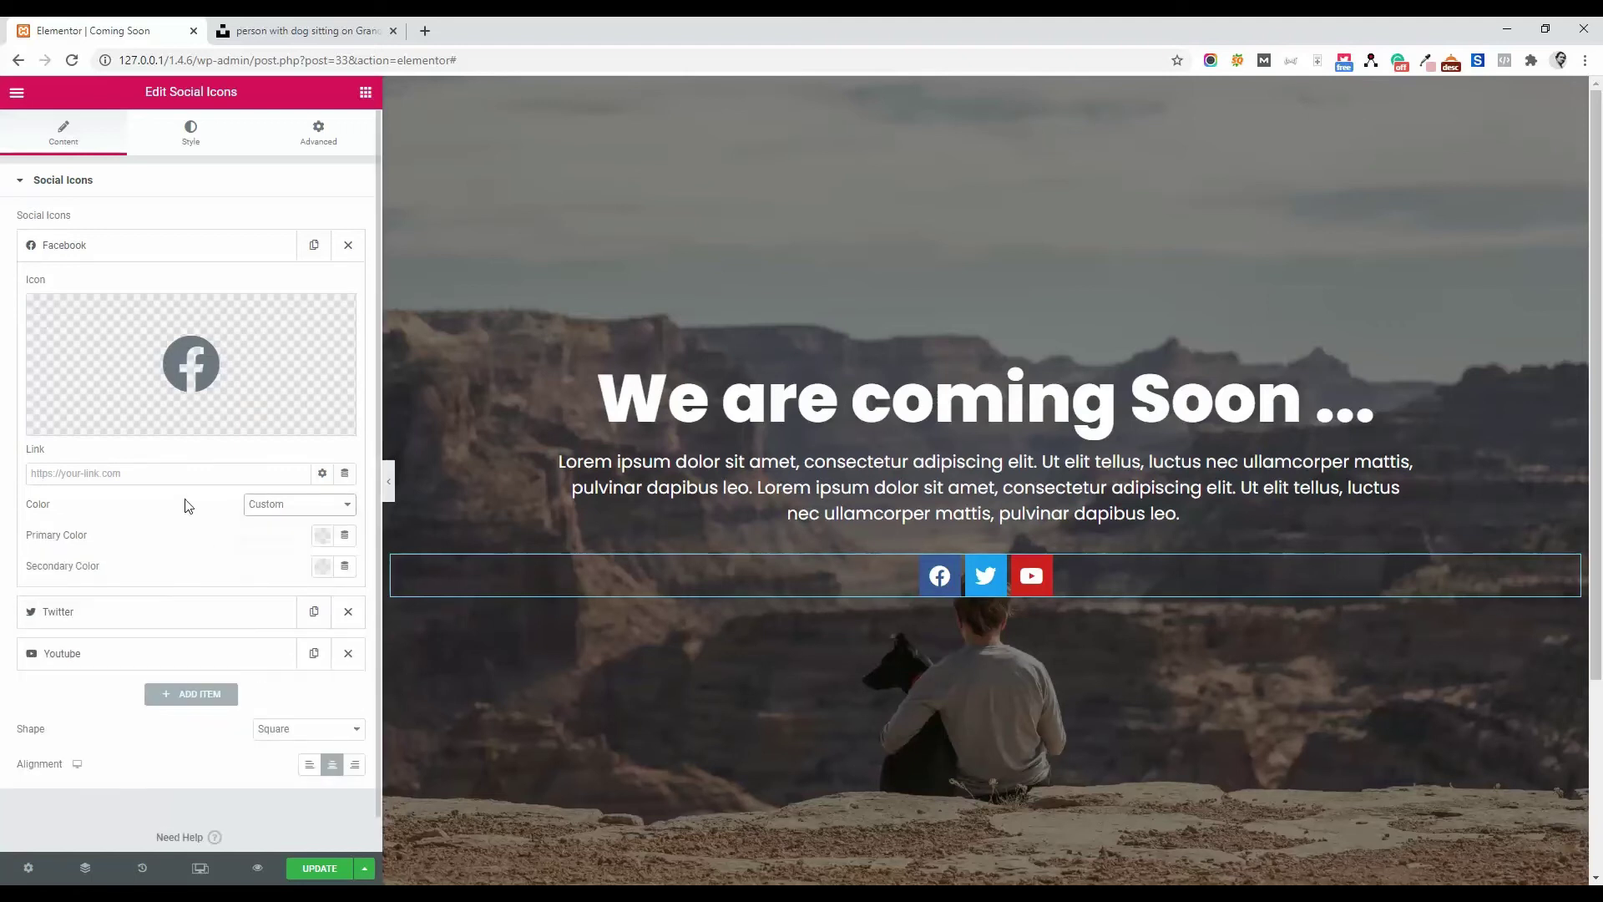
click(321, 548)
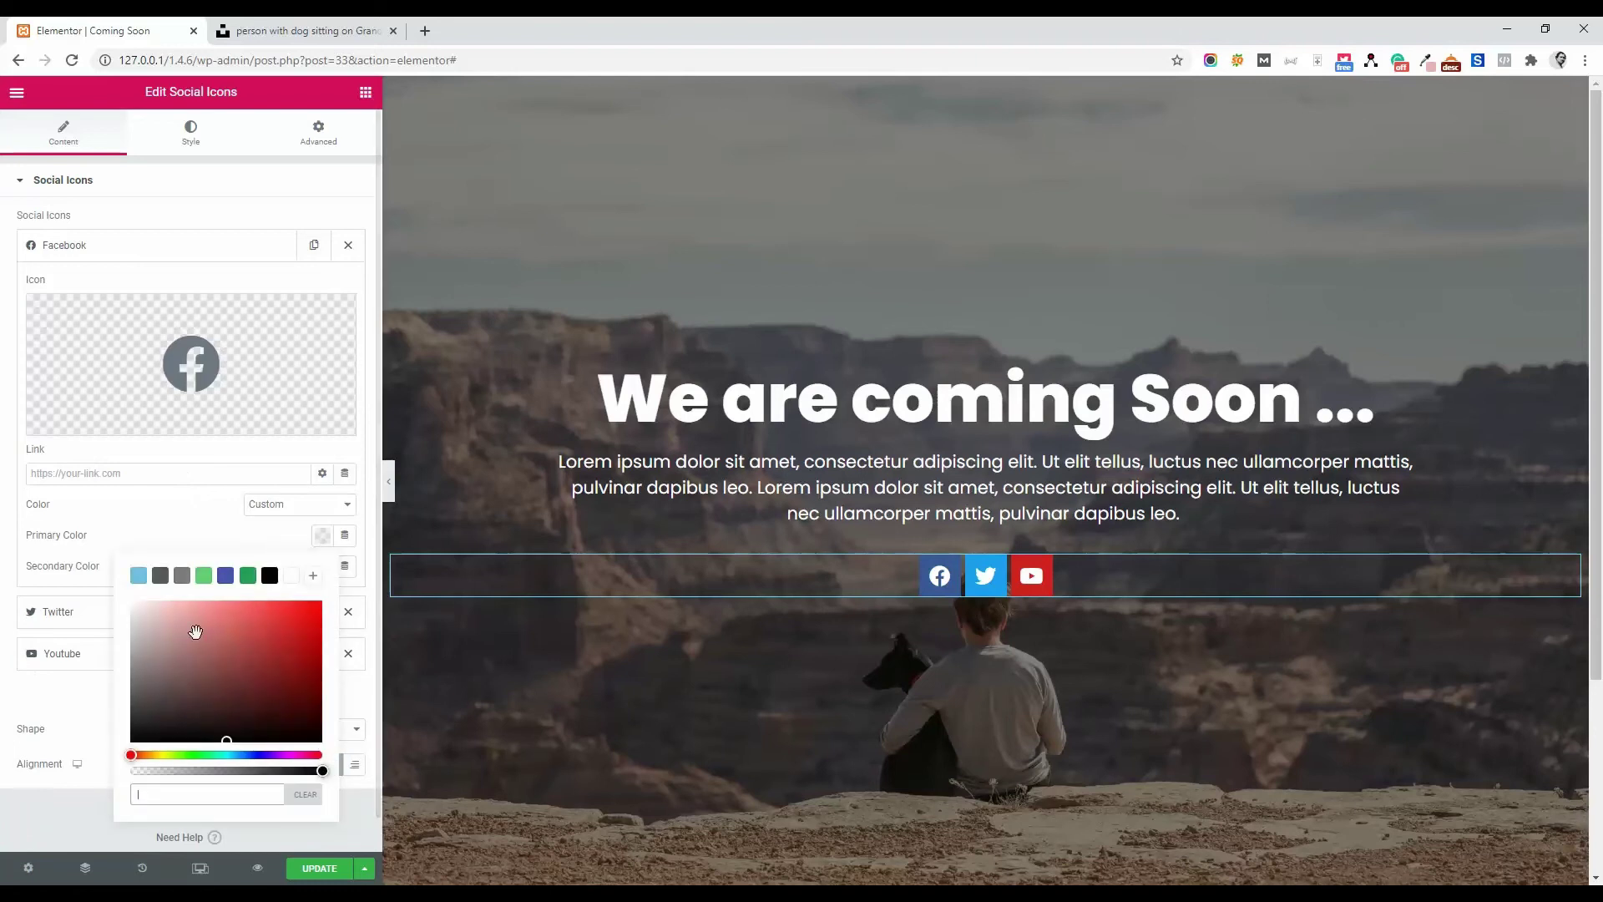
drag(194, 634, 104, 567)
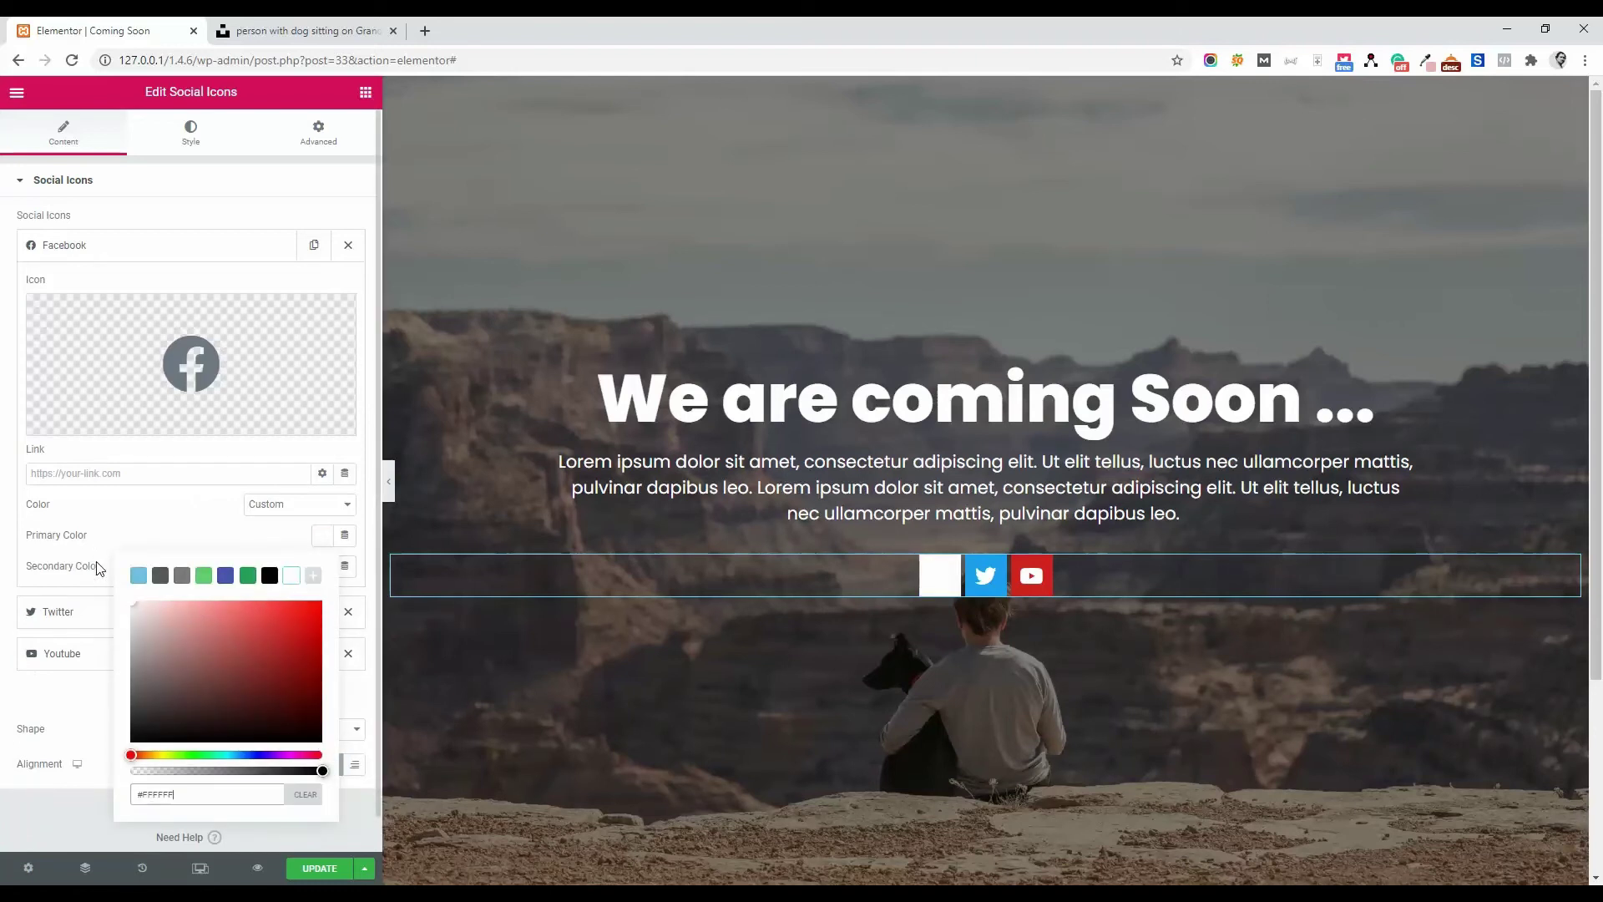
drag(135, 733, 127, 751)
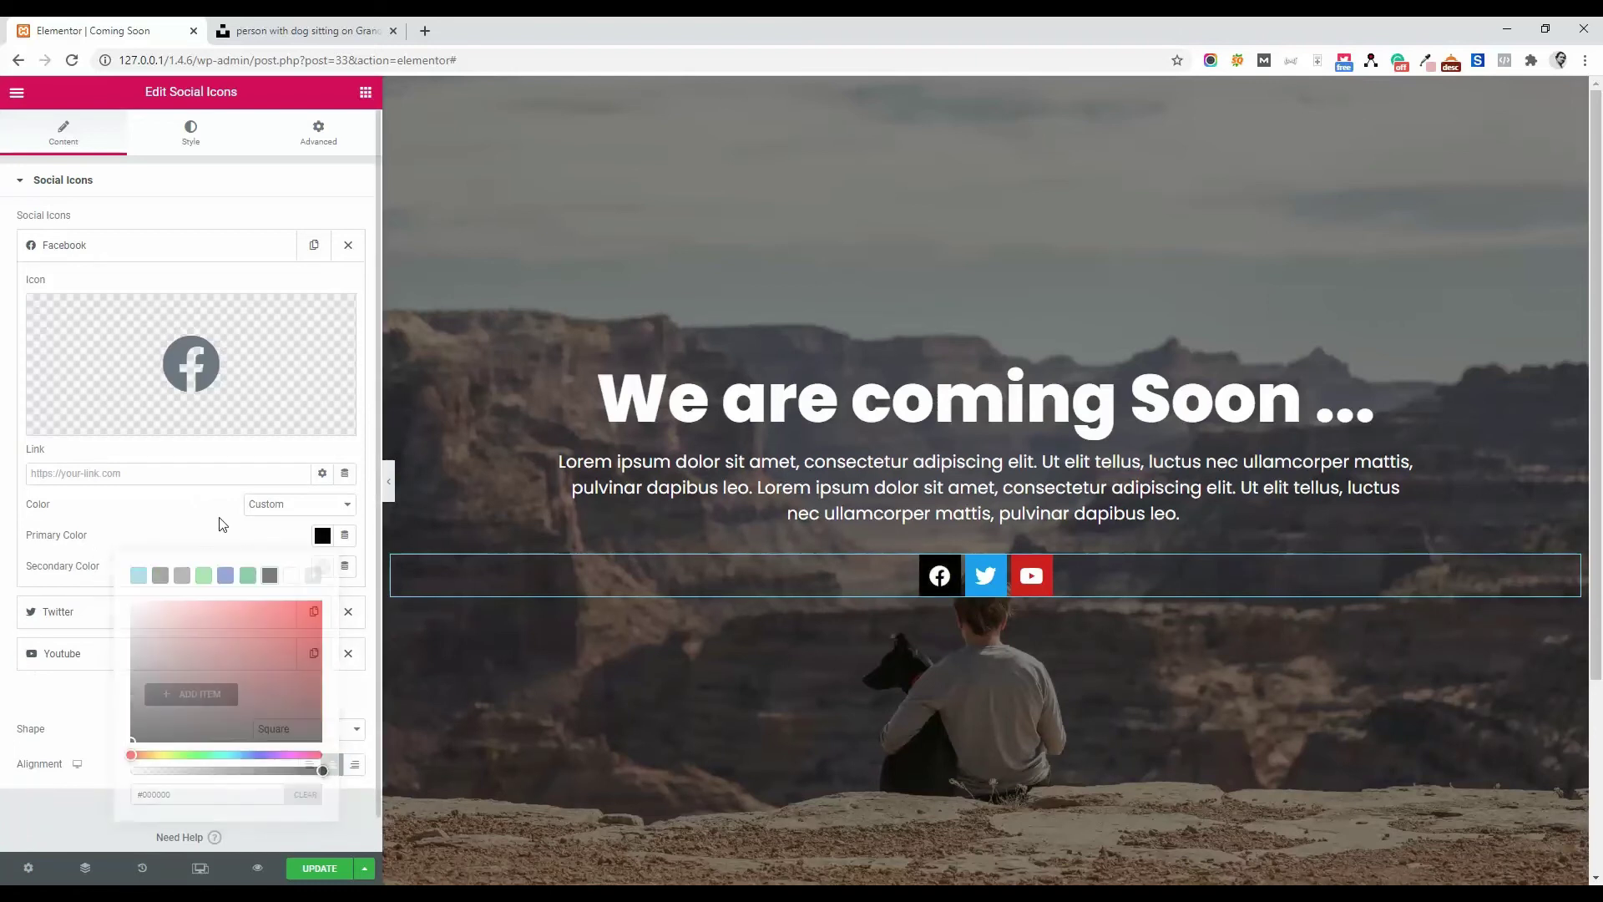
click(215, 551)
Give the Twitter icon a custom black primary colour.
click(171, 611)
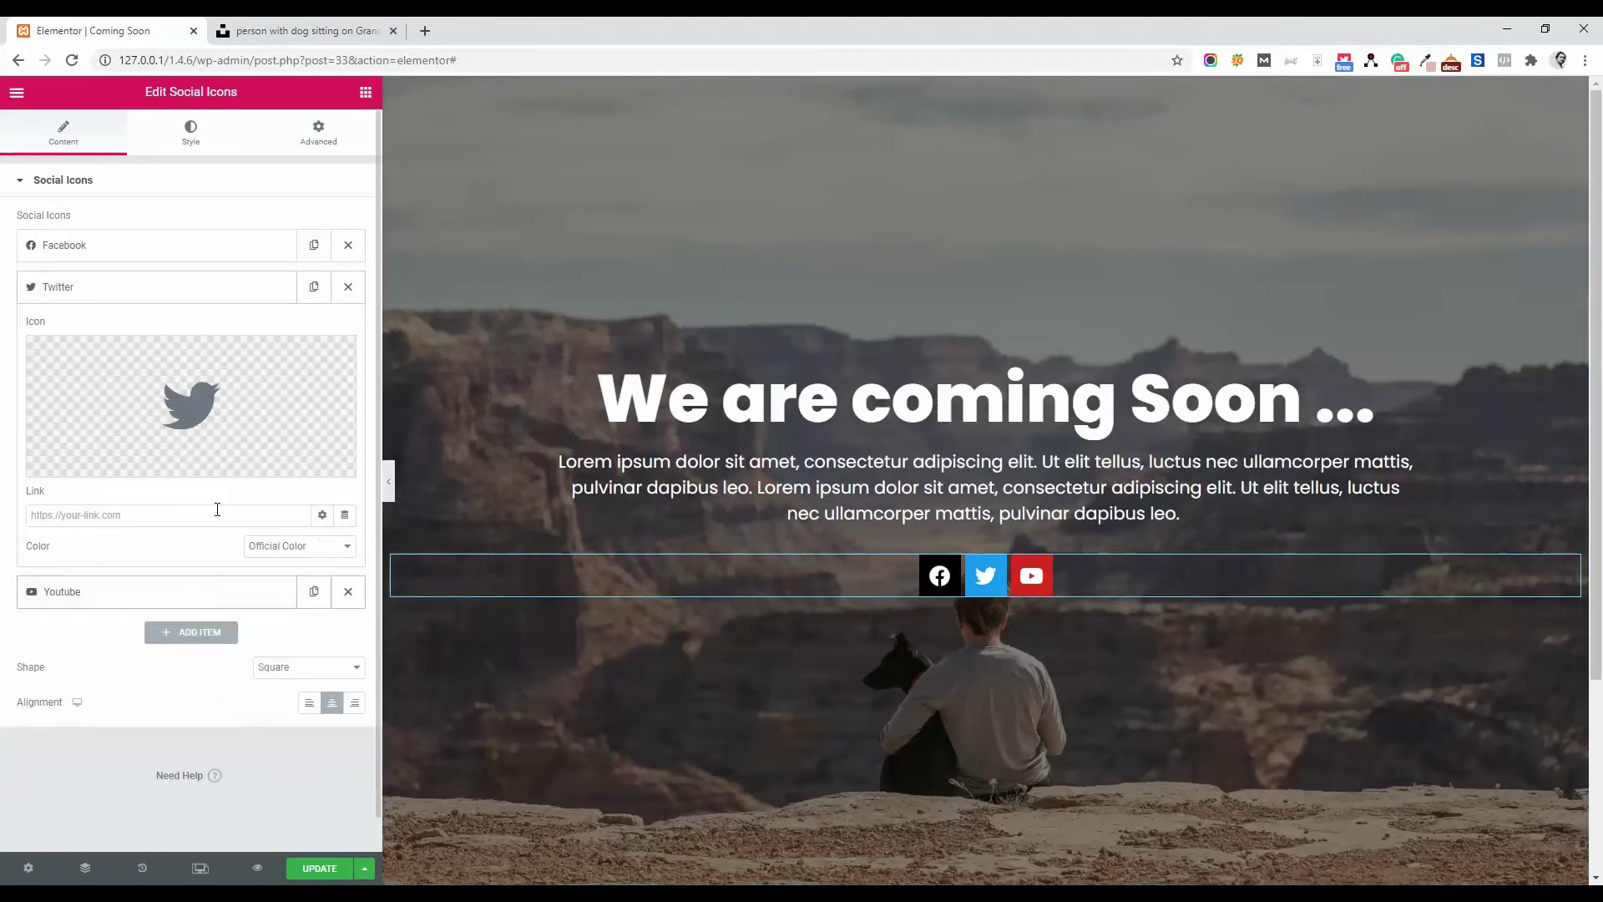
click(298, 557)
click(299, 574)
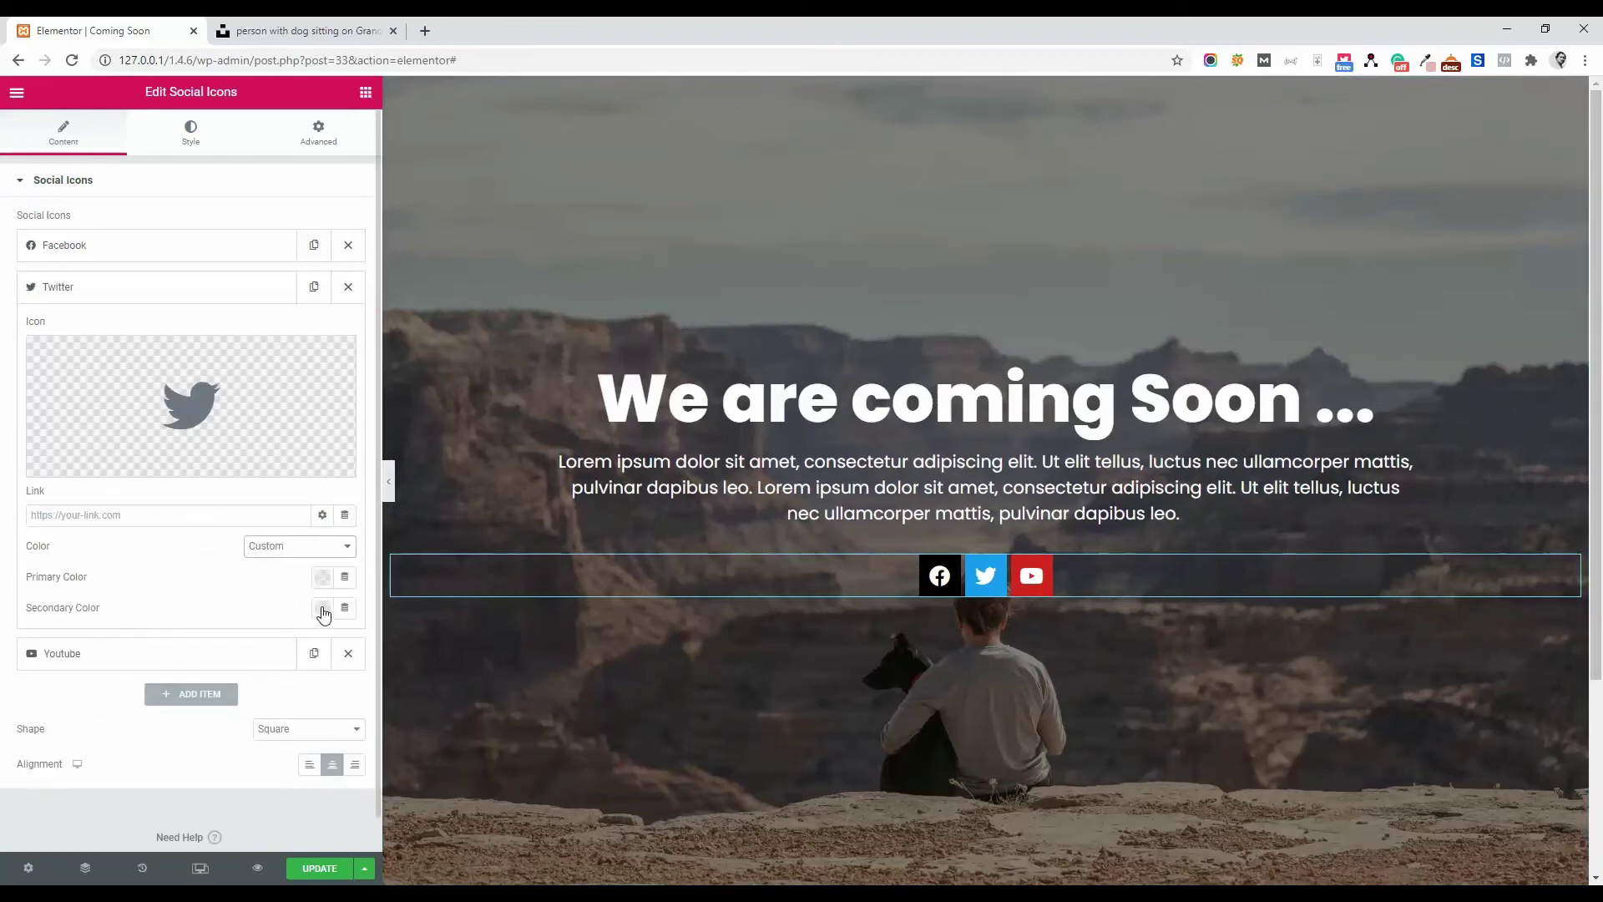
click(322, 577)
drag(176, 739, 131, 777)
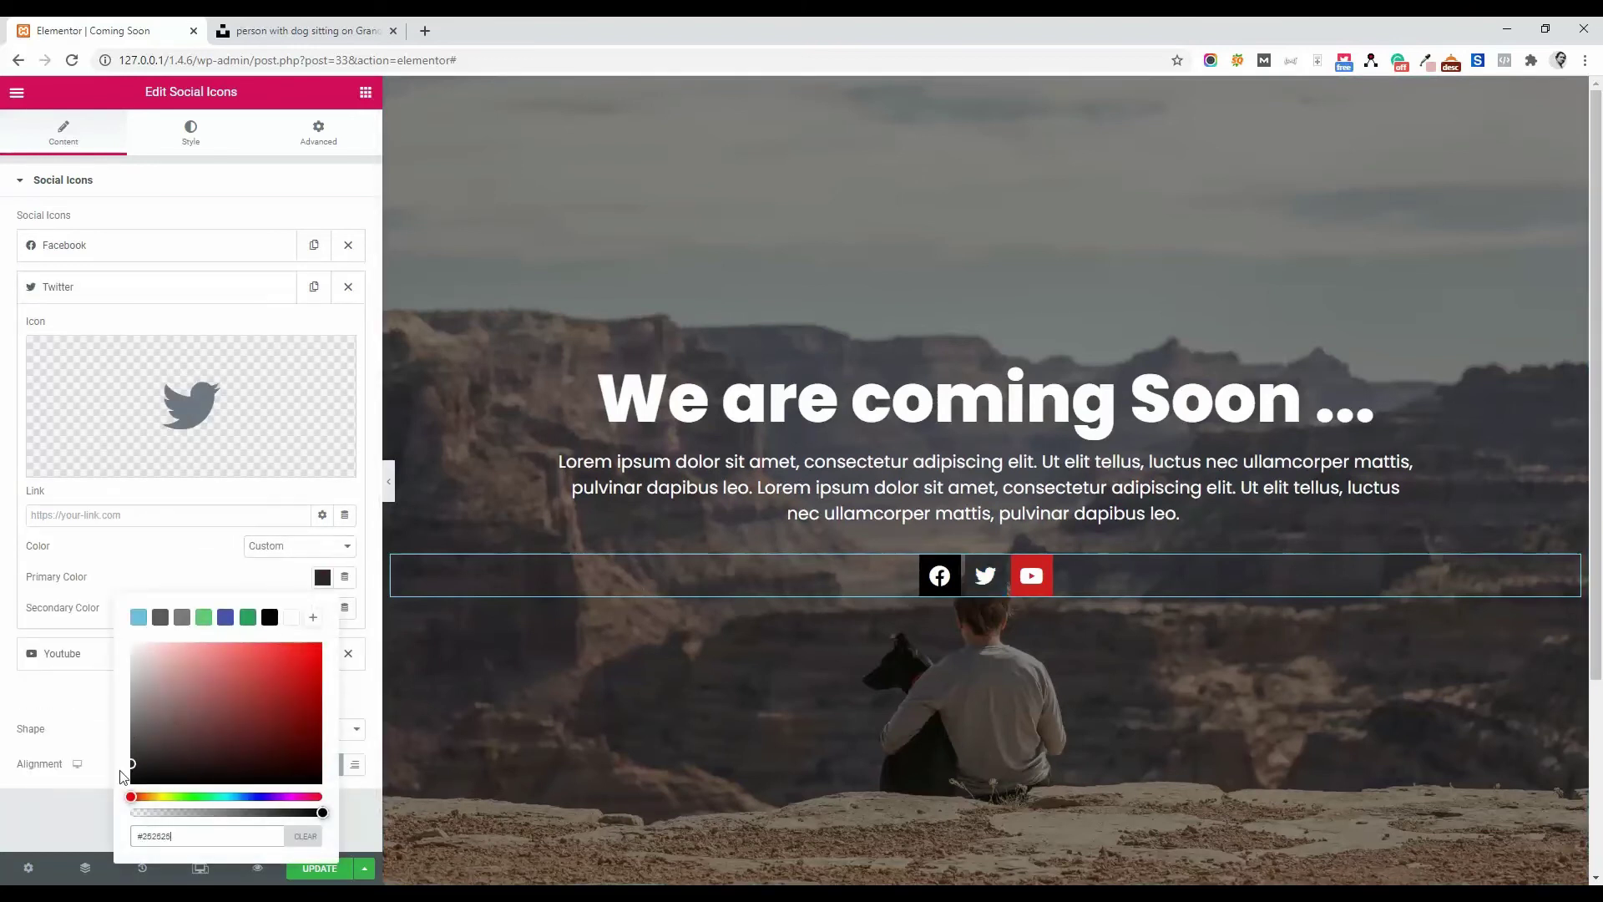
Give the YouTube icon a custom black primary colour as well.
click(220, 599)
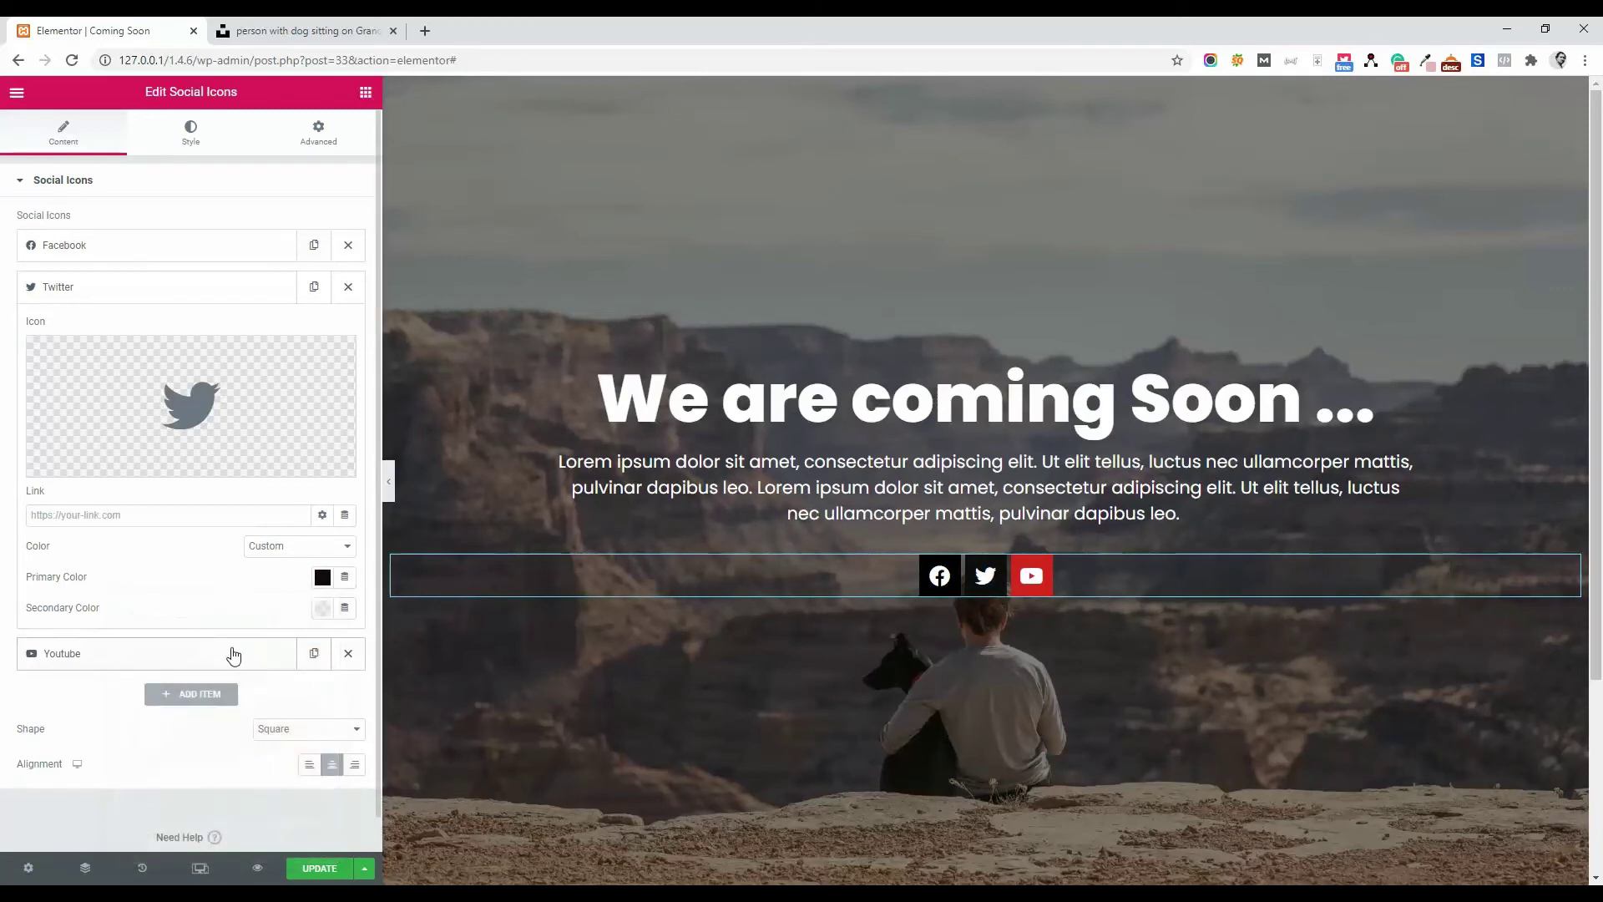
click(230, 655)
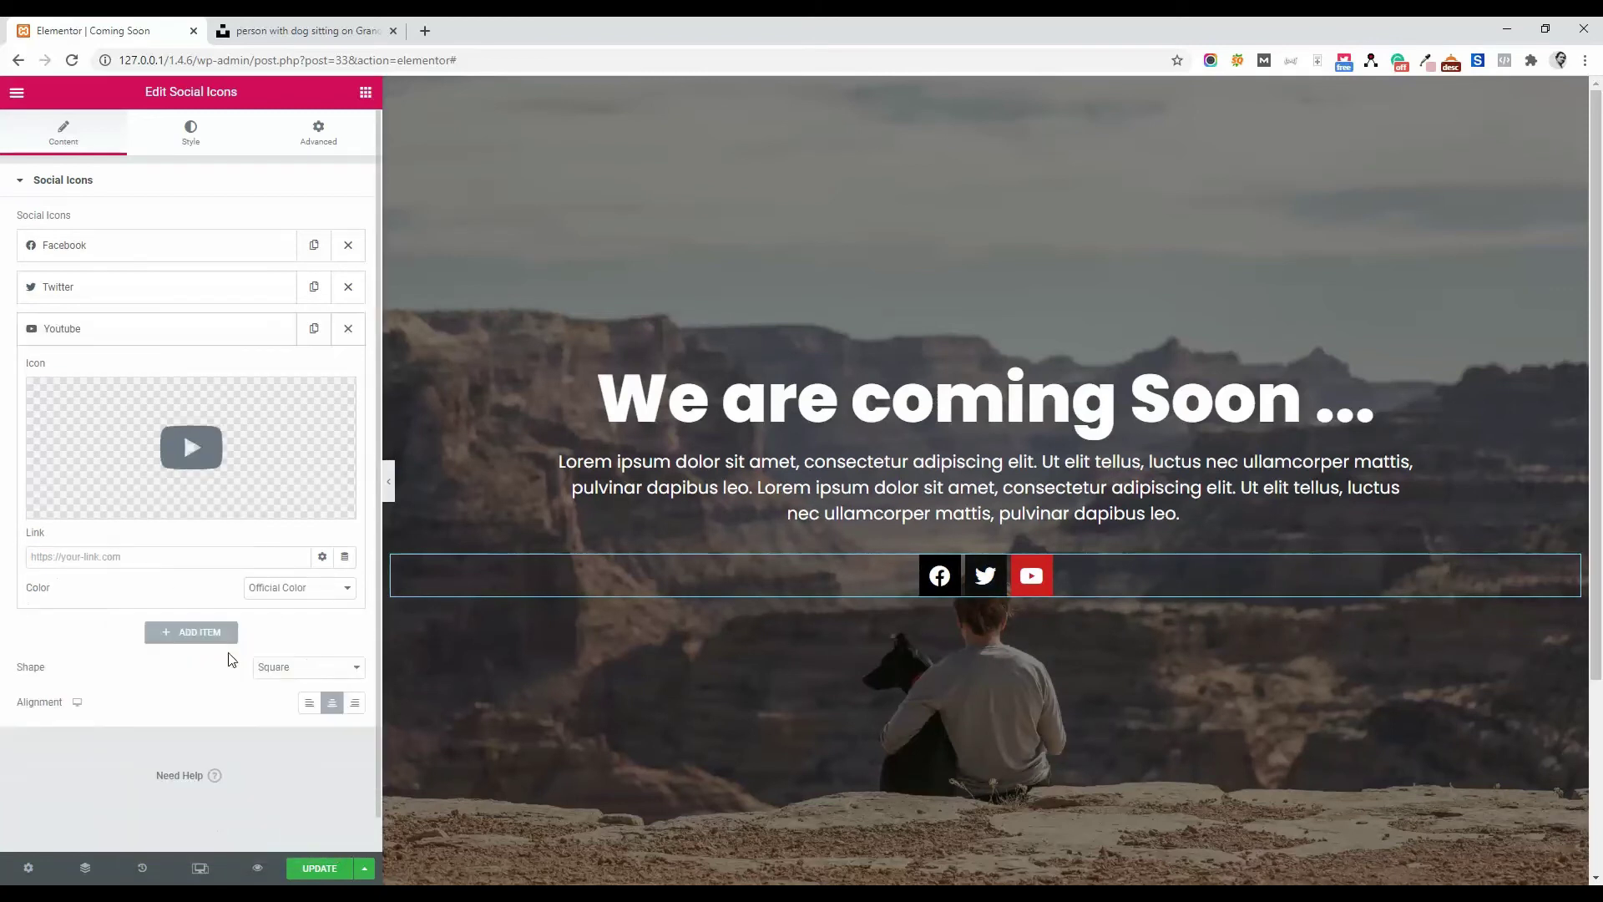
click(301, 594)
click(288, 619)
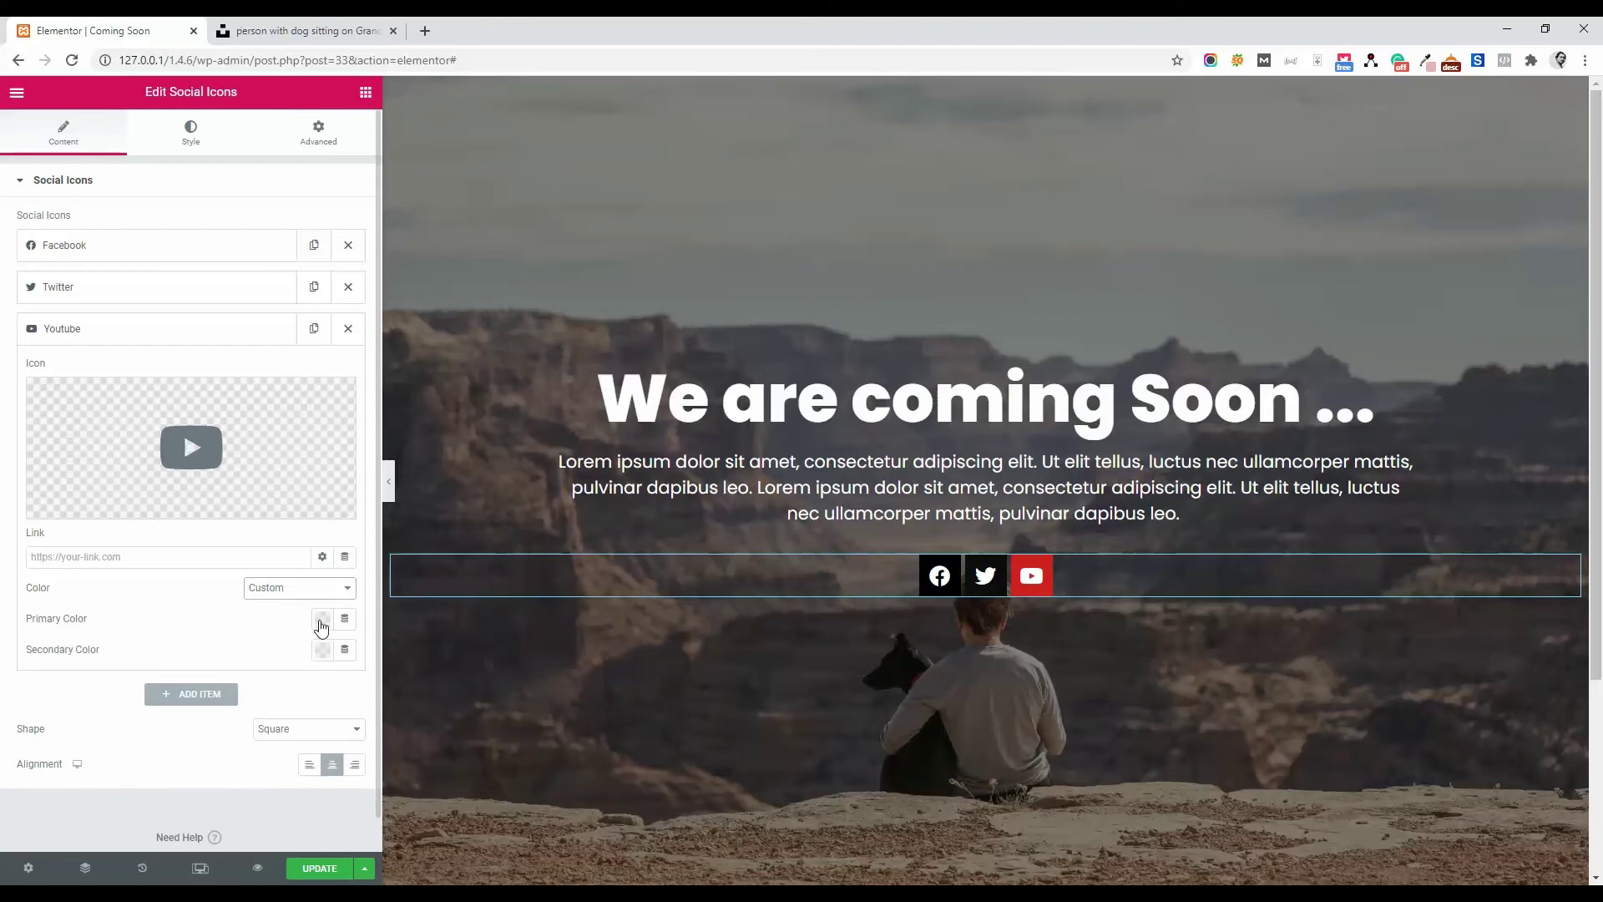
click(322, 619)
click(132, 522)
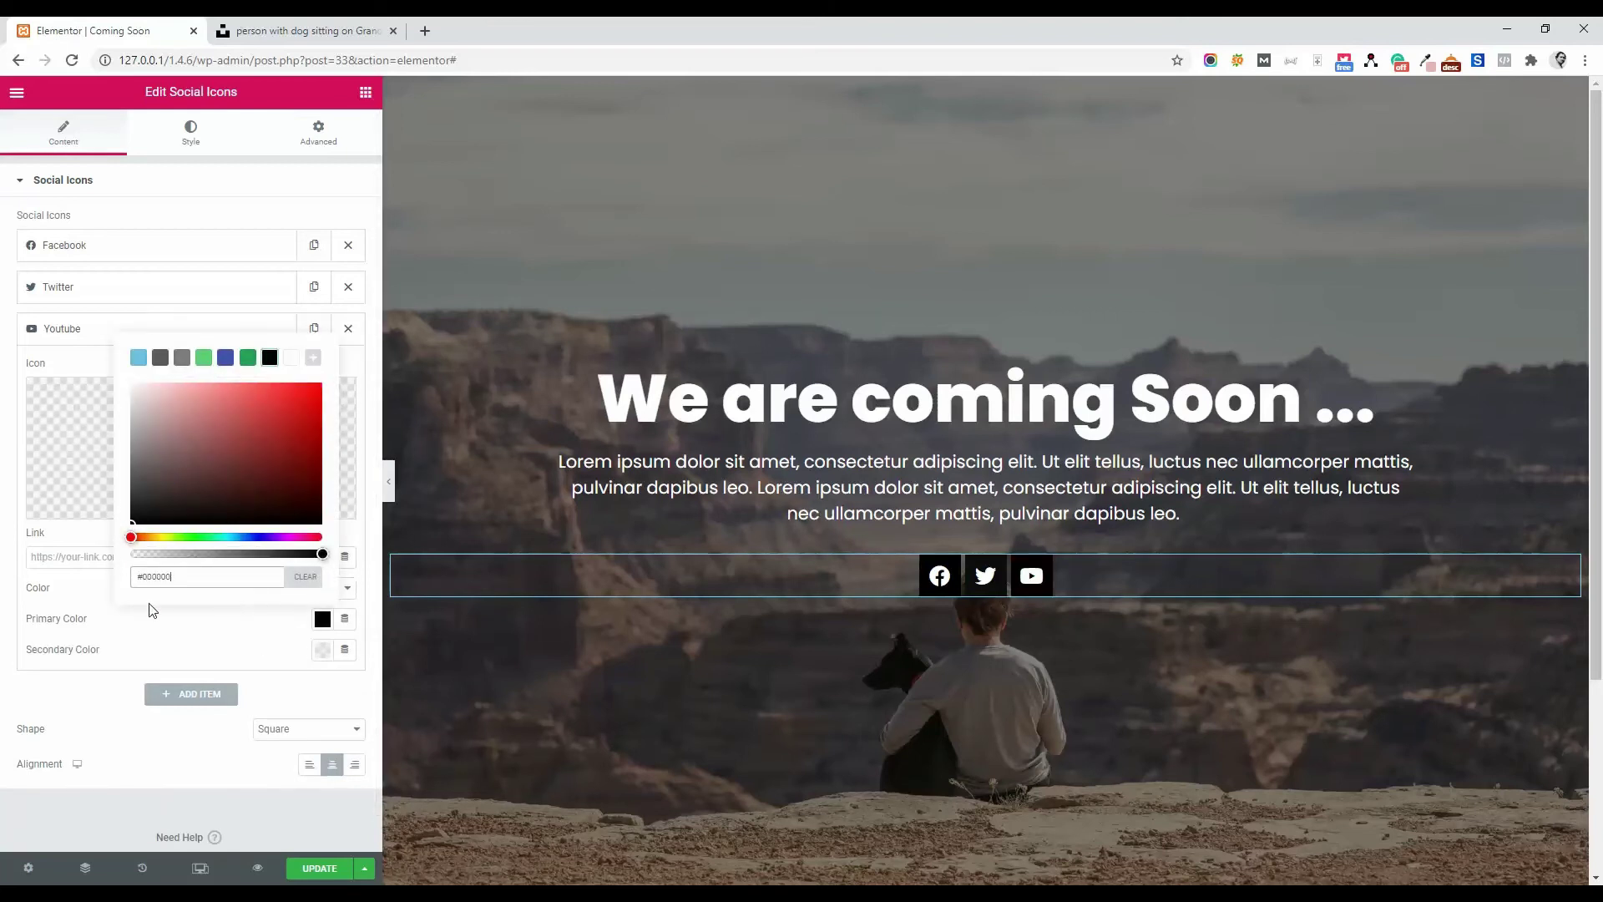
click(289, 617)
Change the social icons' shape to Circle.
click(288, 732)
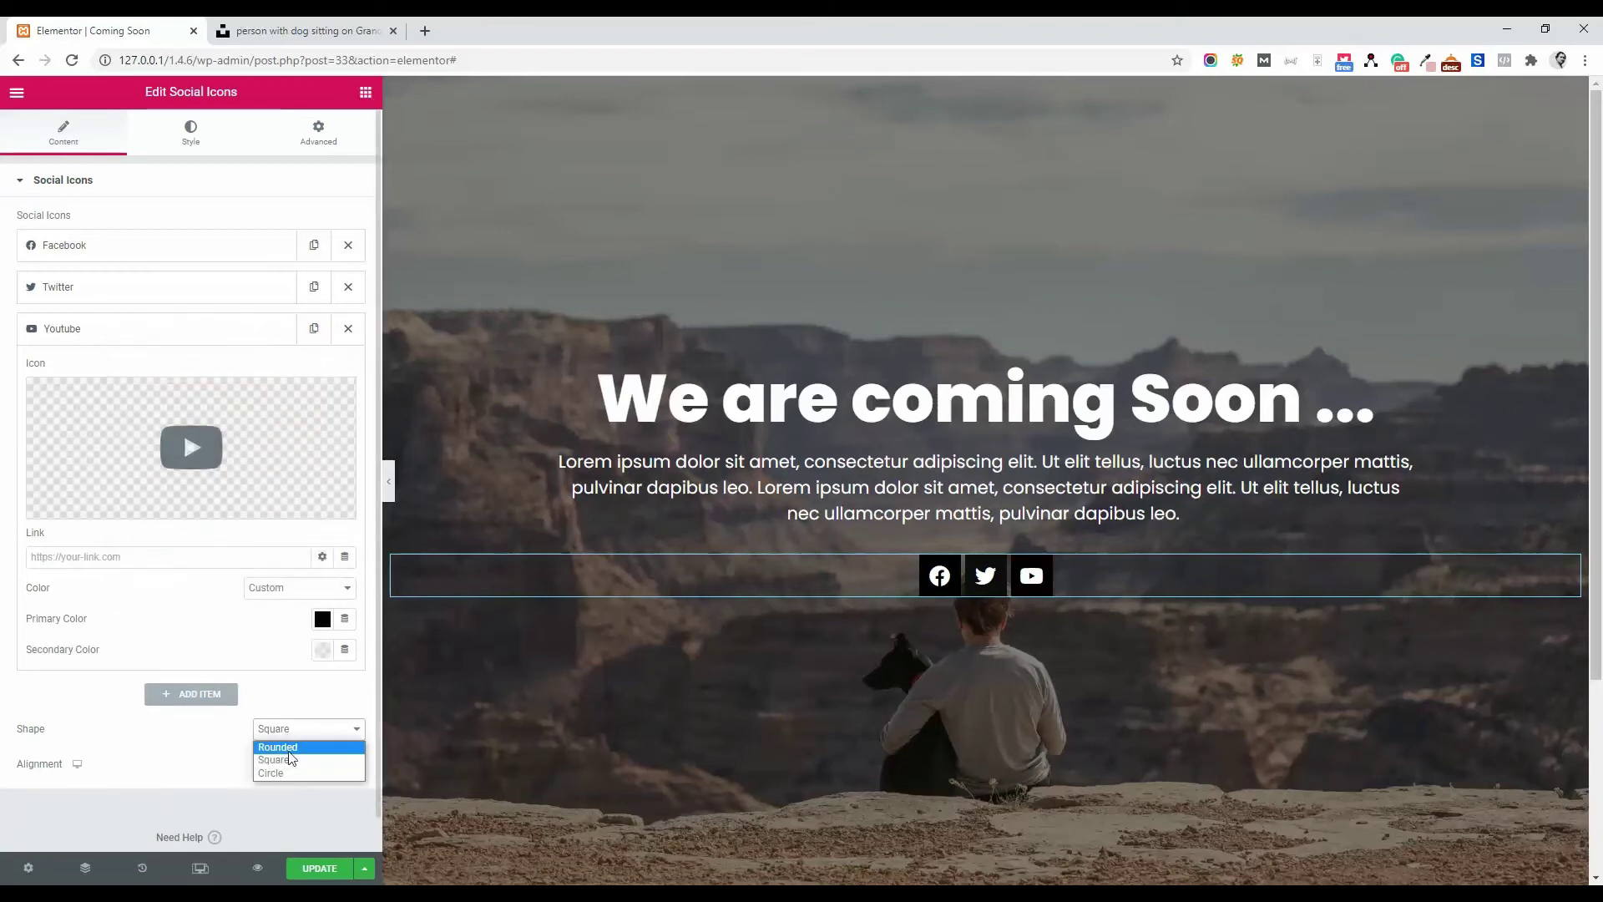
click(283, 770)
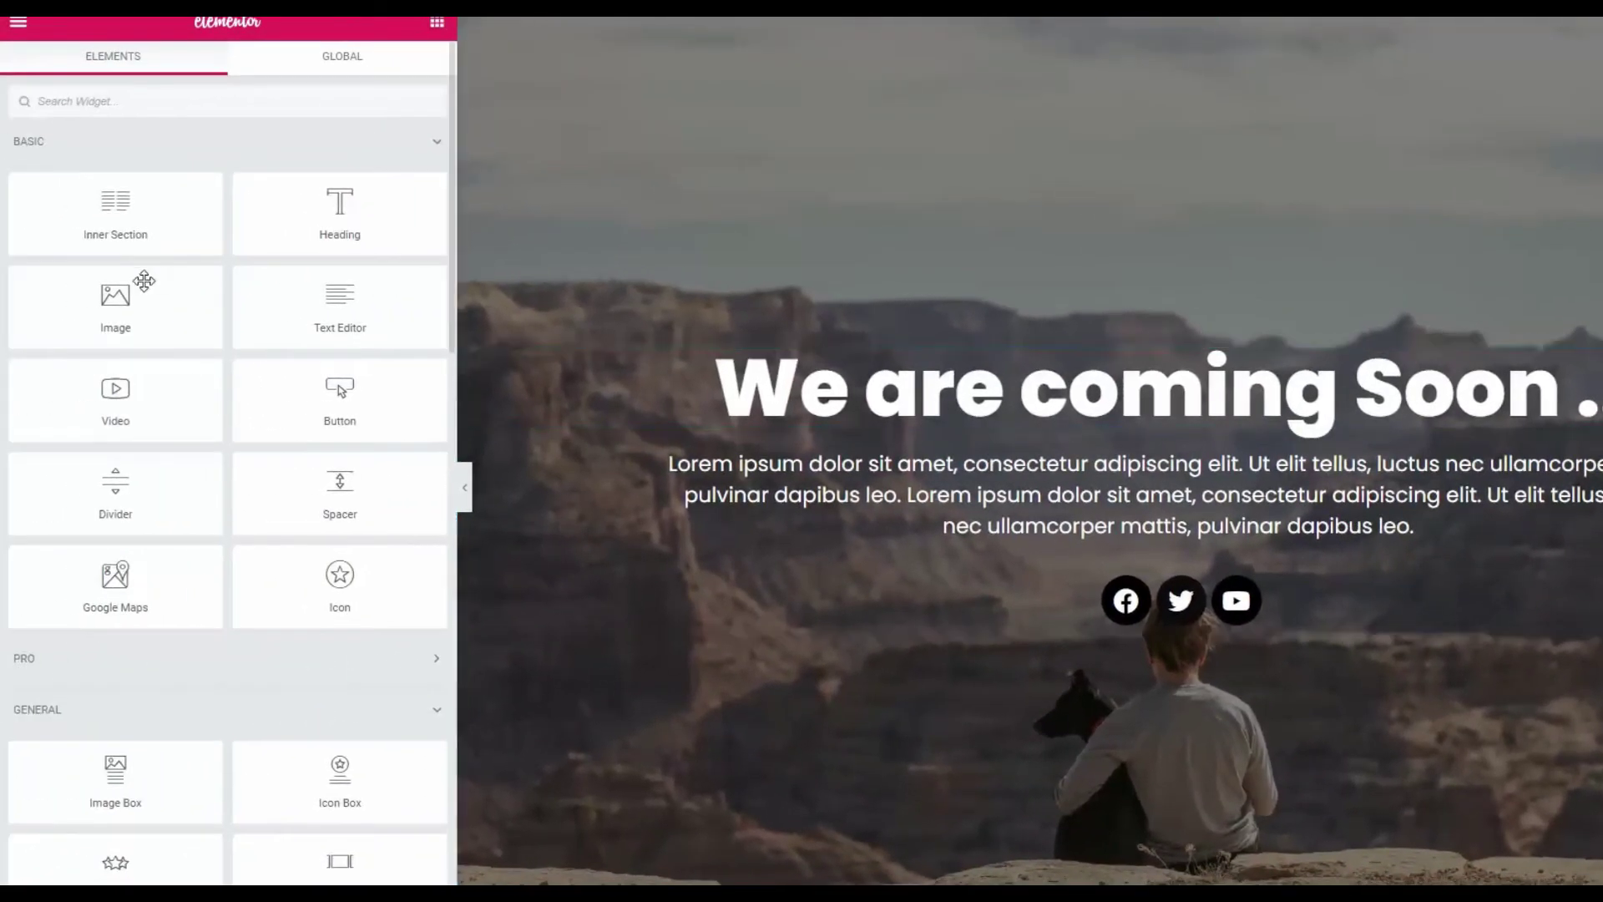
Add a trial Image widget at Thumbnail size, then delete it to leave the page unchanged.
mouse_move(141, 298)
mouse_down()
mouse_move(964, 347)
mouse_move(1267, 344)
mouse_move(1112, 342)
mouse_up()
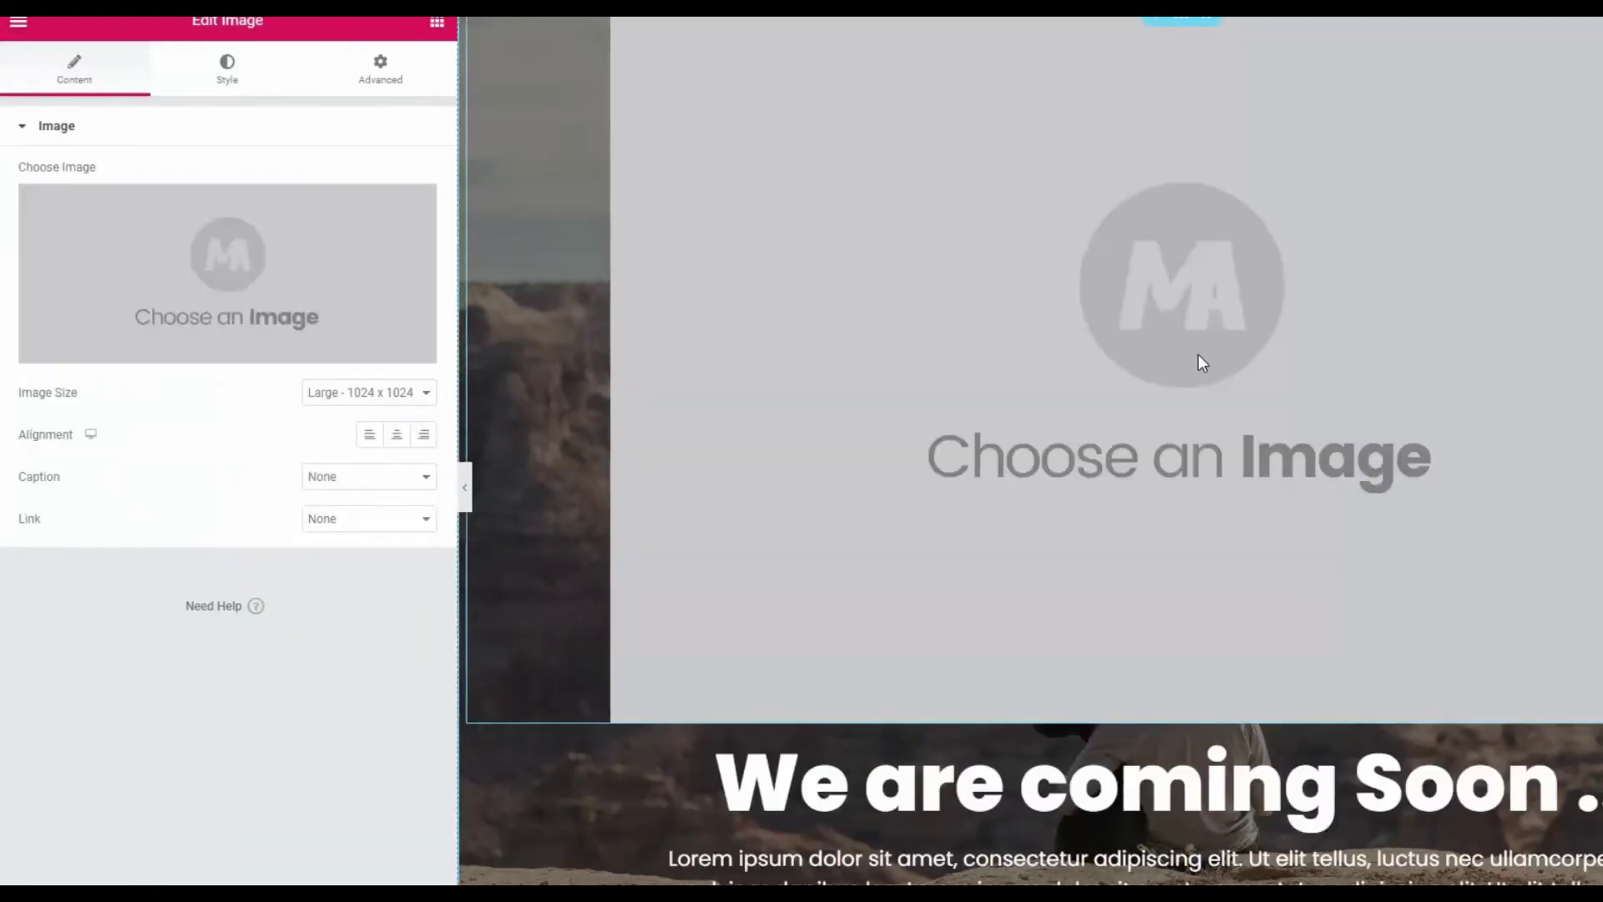
click(338, 396)
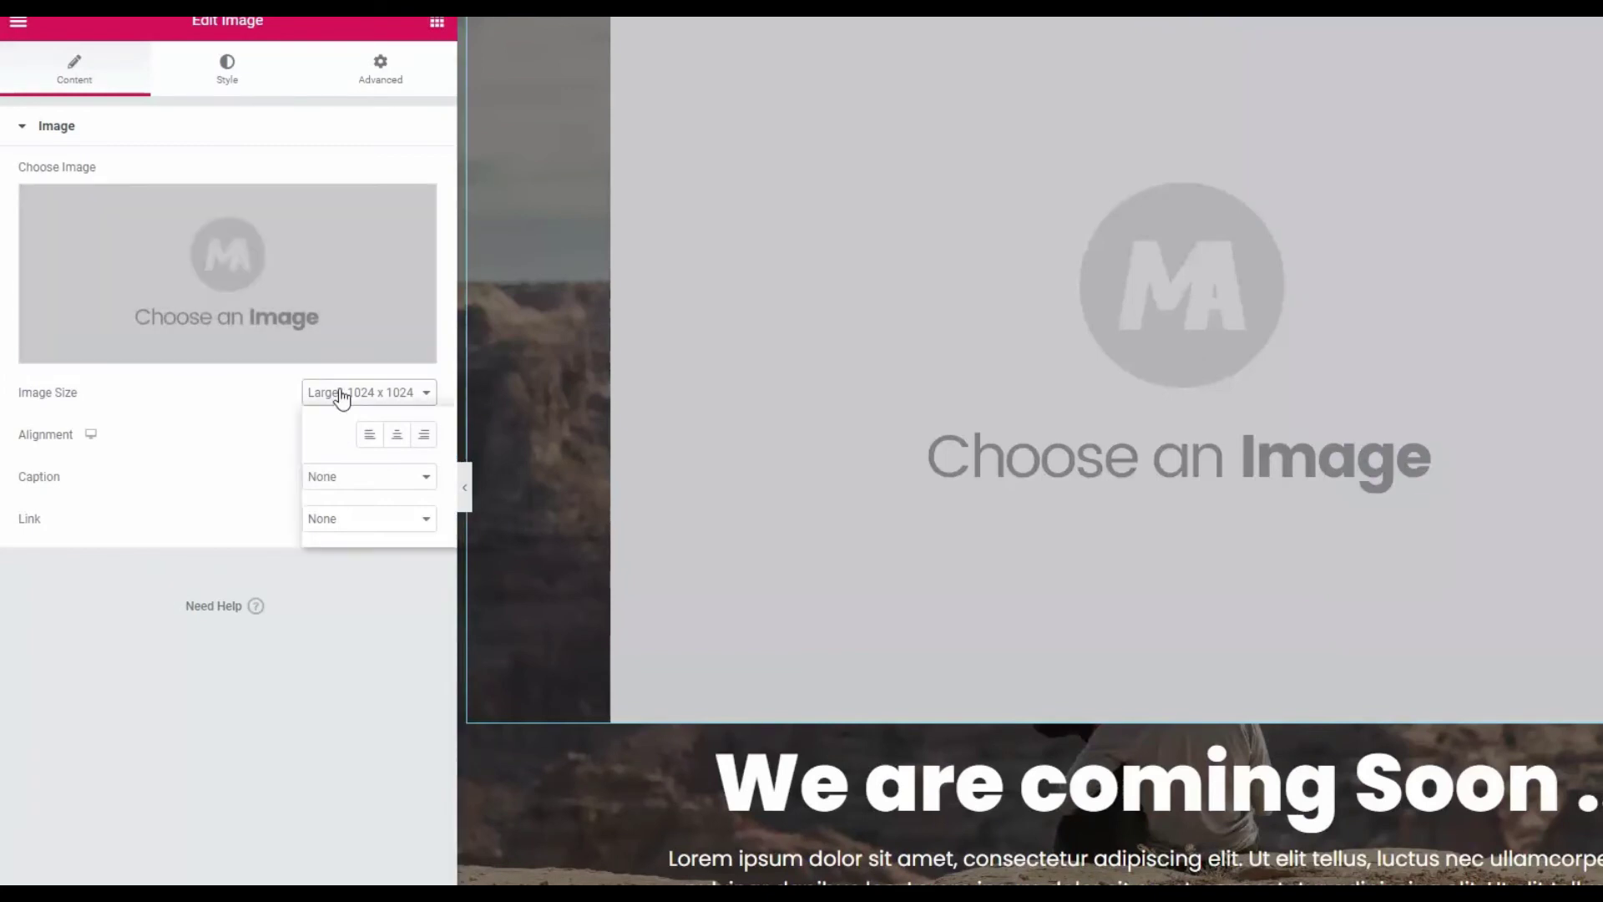
click(372, 418)
mouse_move(1182, 363)
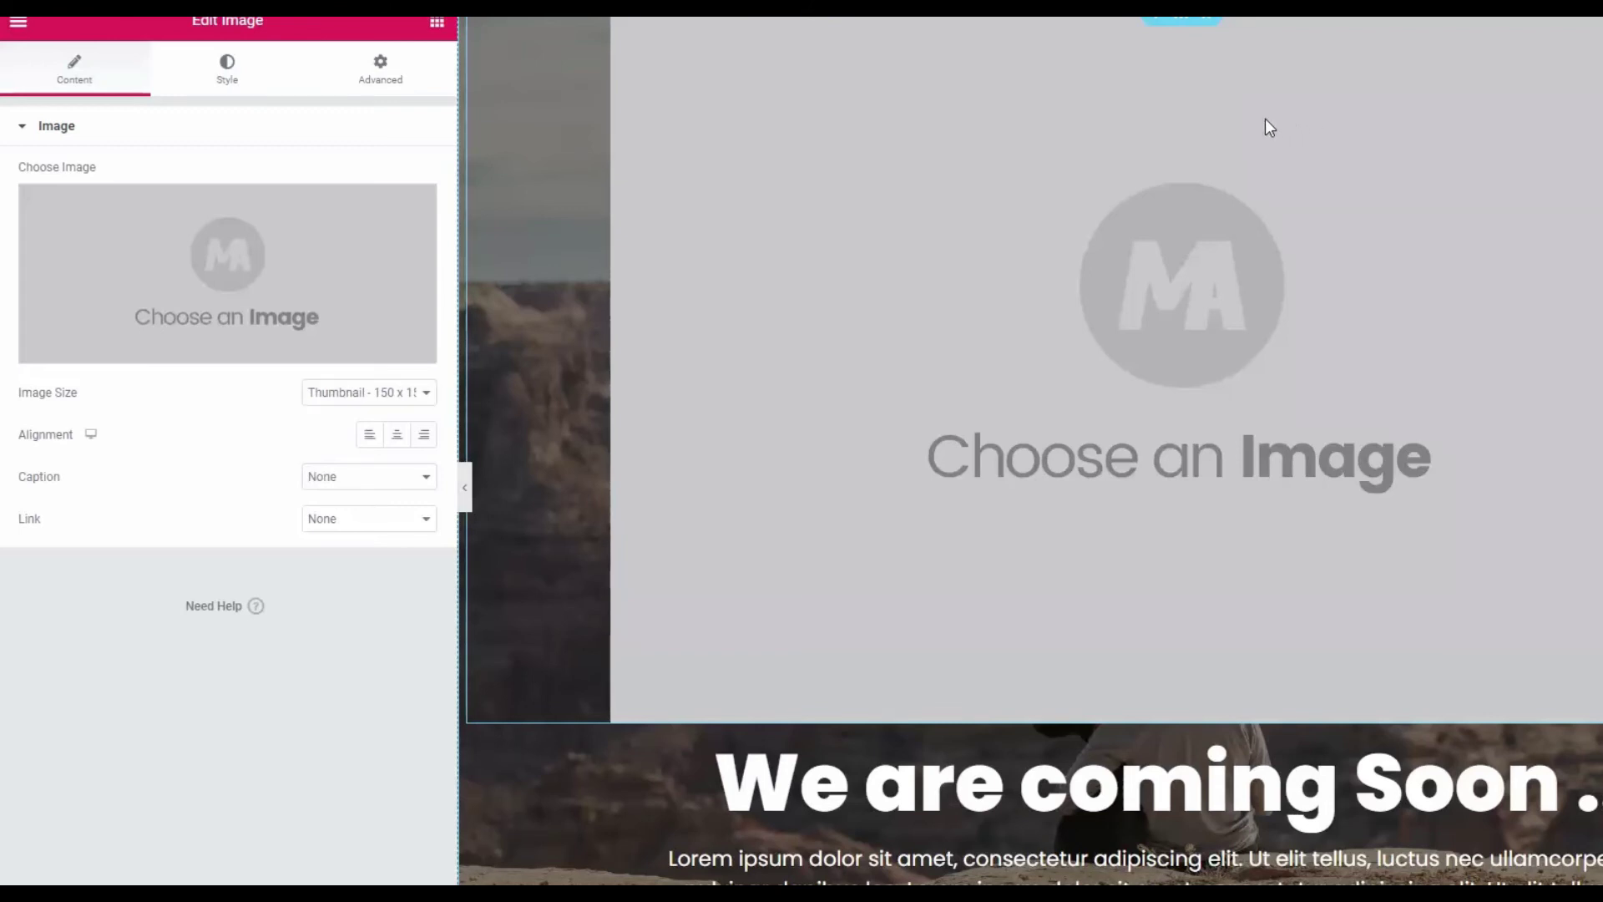
right_click(1203, 104)
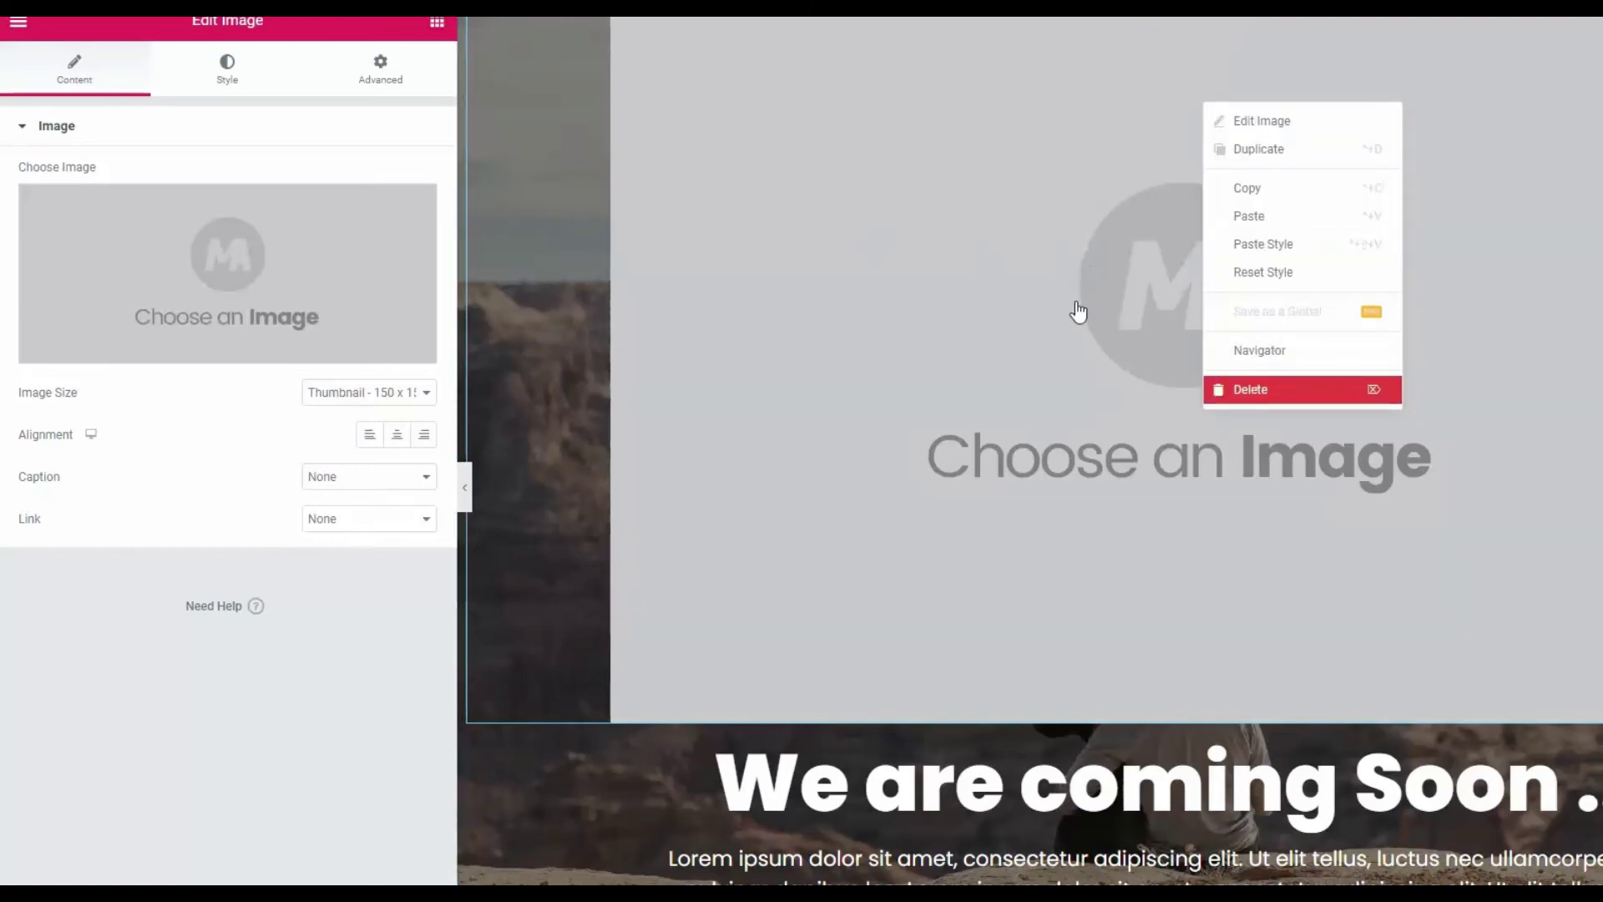
key(Delete)
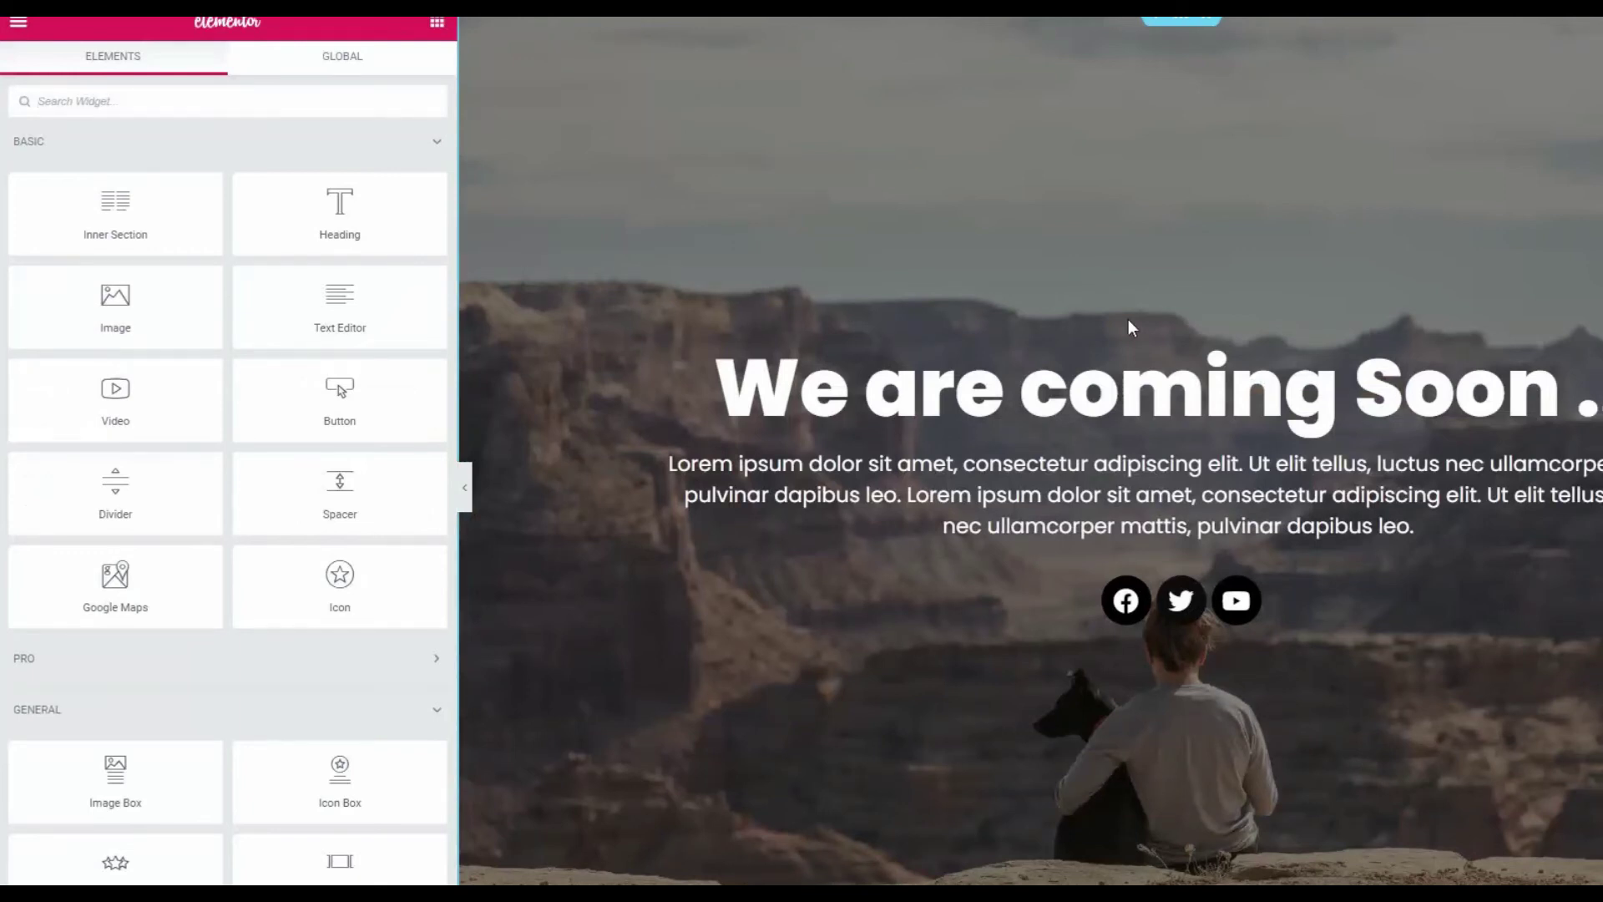
scroll(730, 684, down, 2)
scroll(726, 684, up, 2)
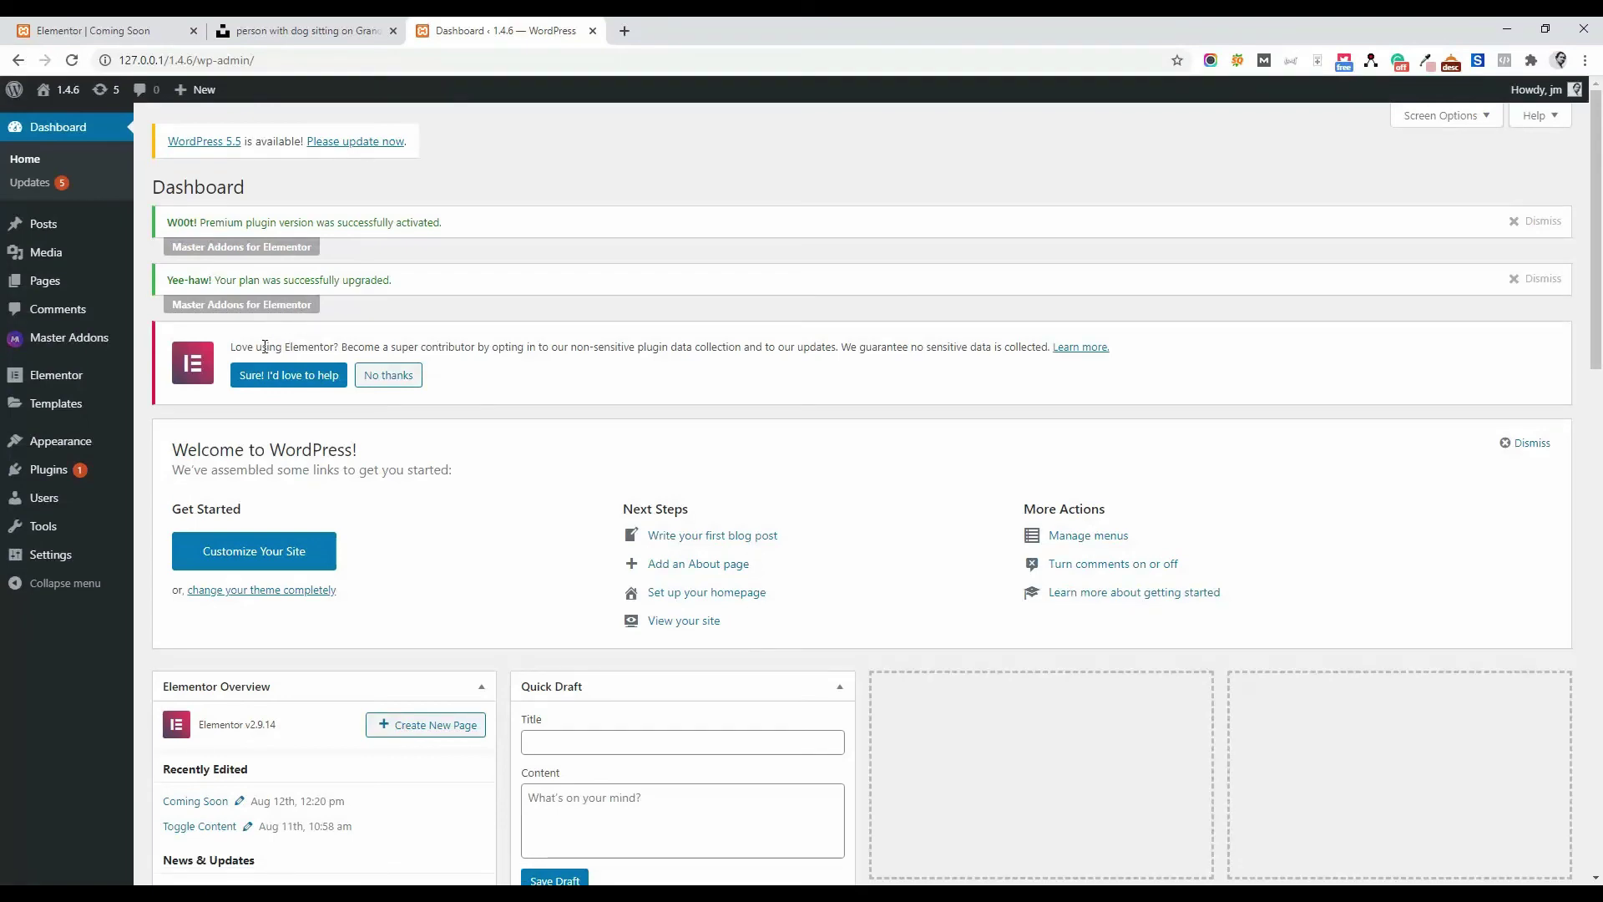
mouse_move(50, 555)
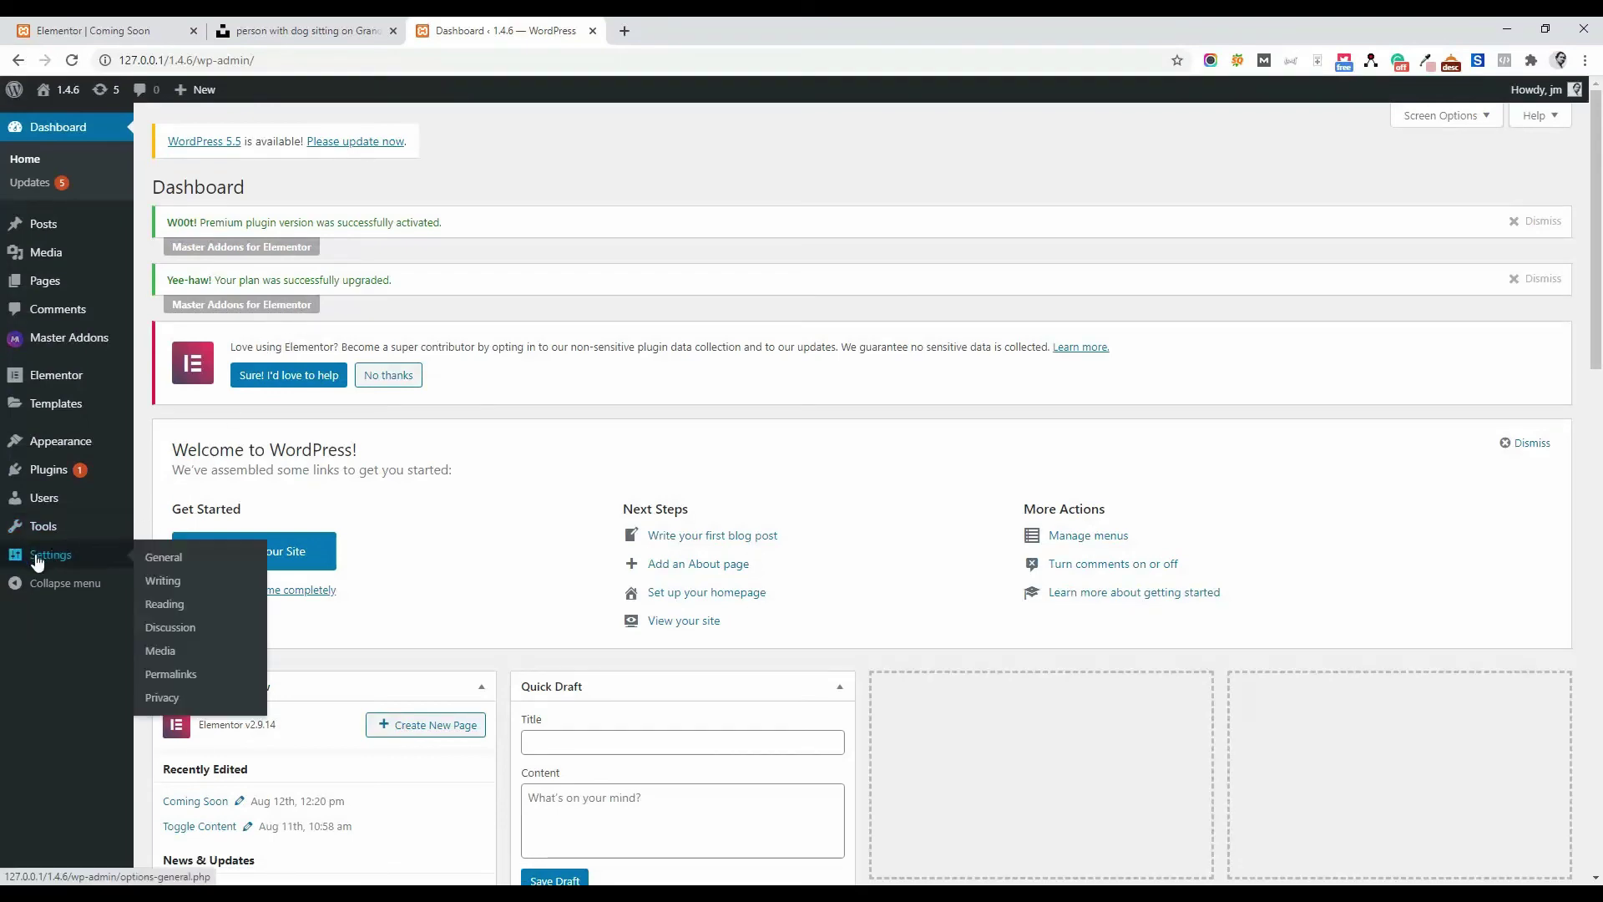
In Settings > Reading, set a static homepage to Coming Soon and save the changes.
click(165, 606)
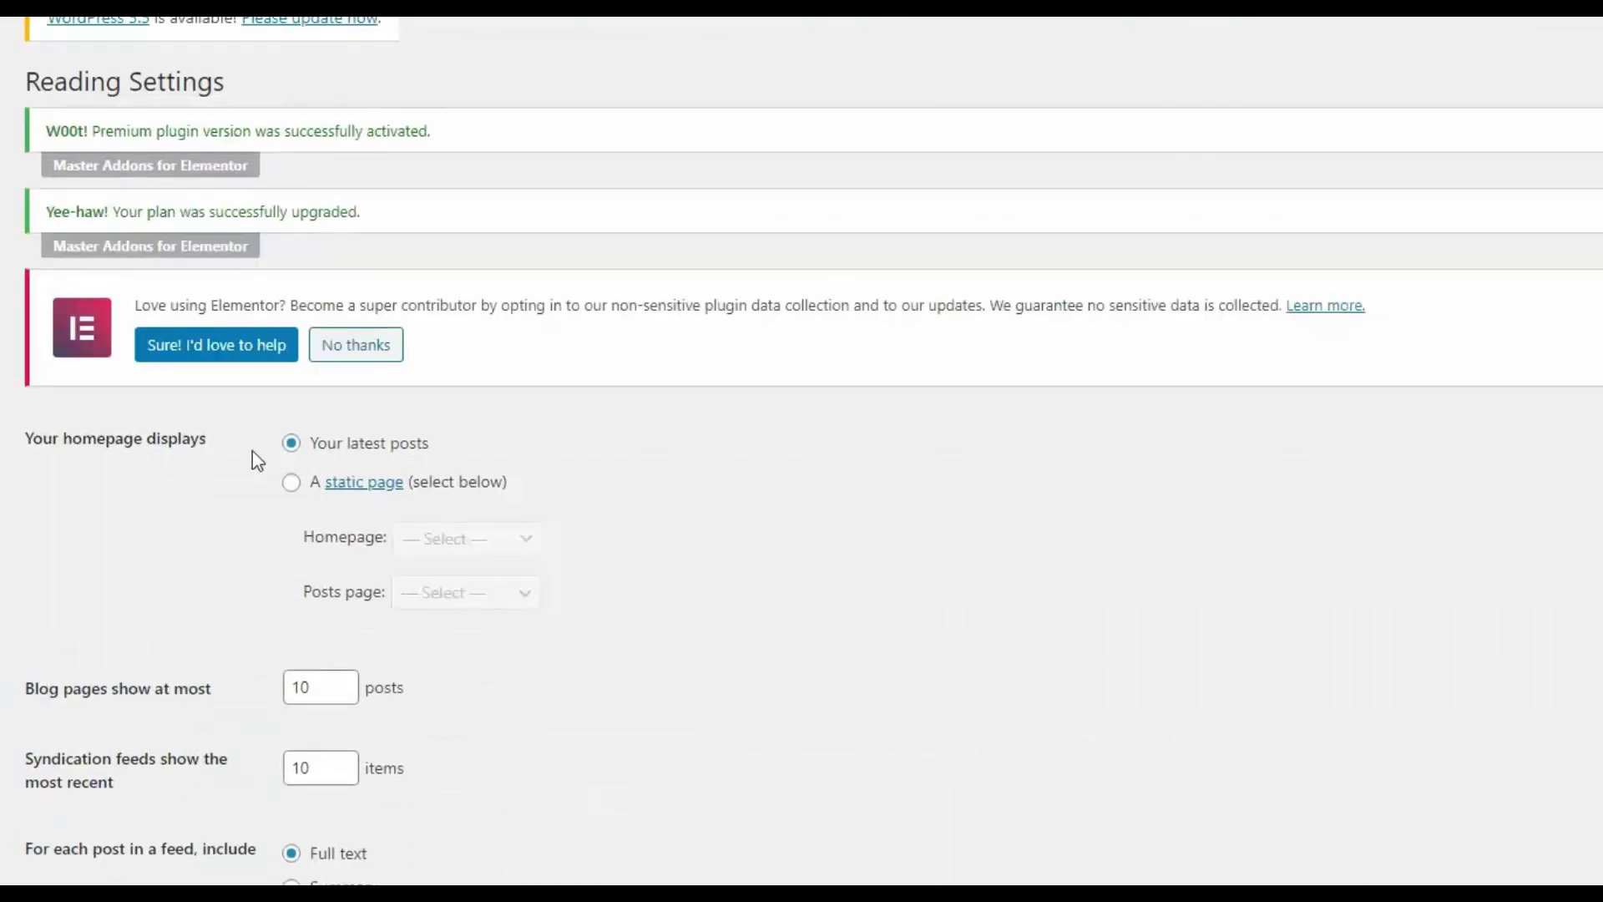
click(290, 481)
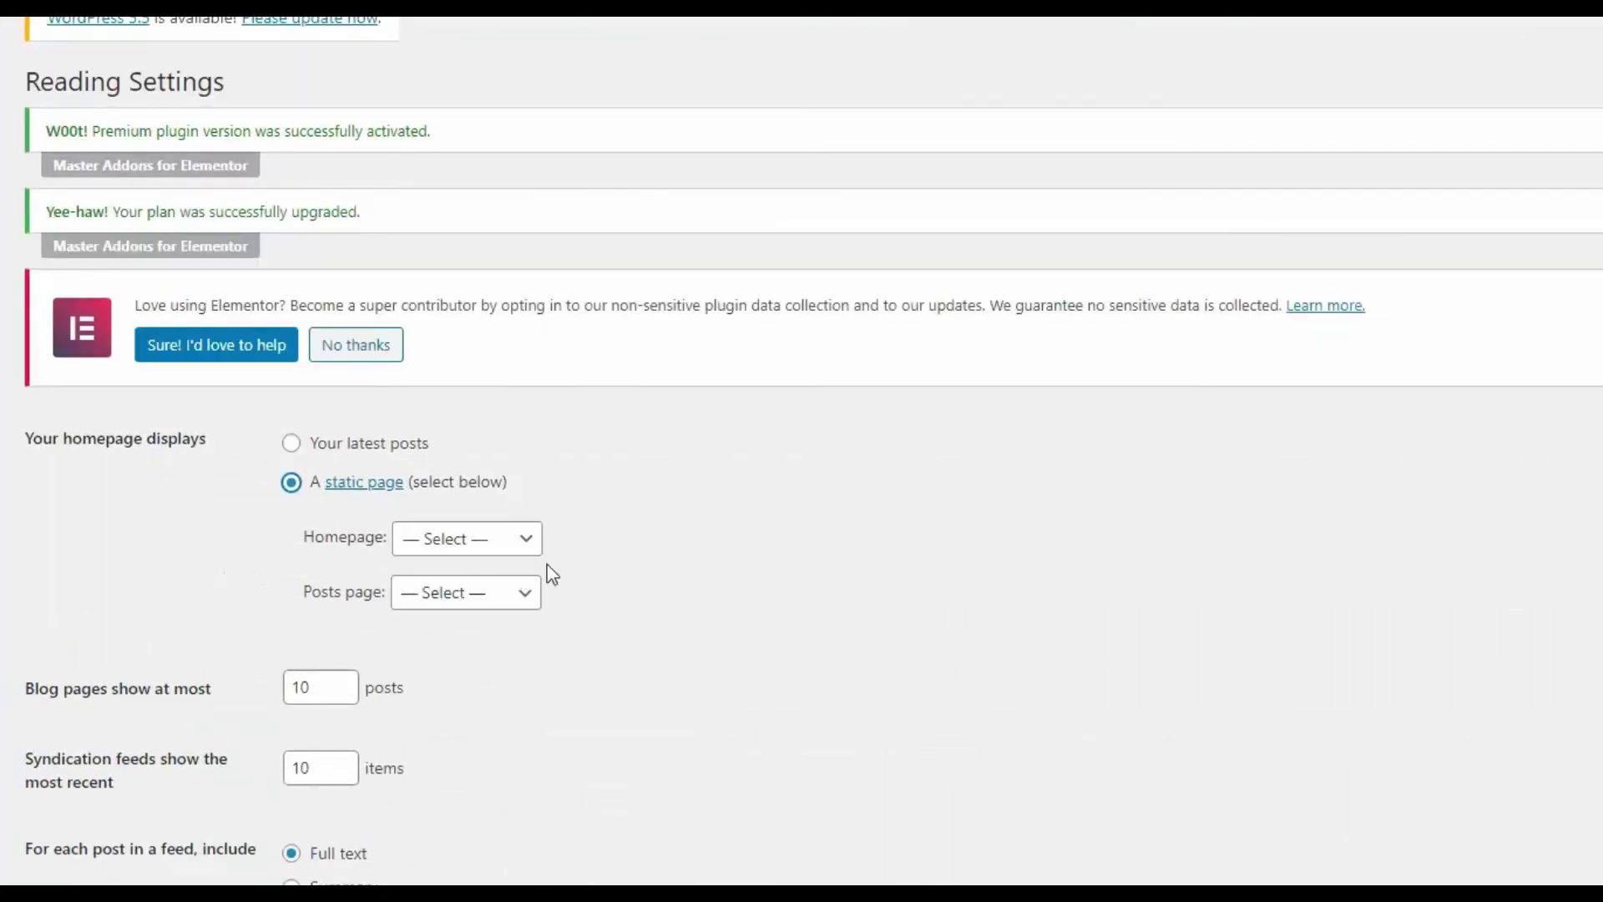
click(458, 541)
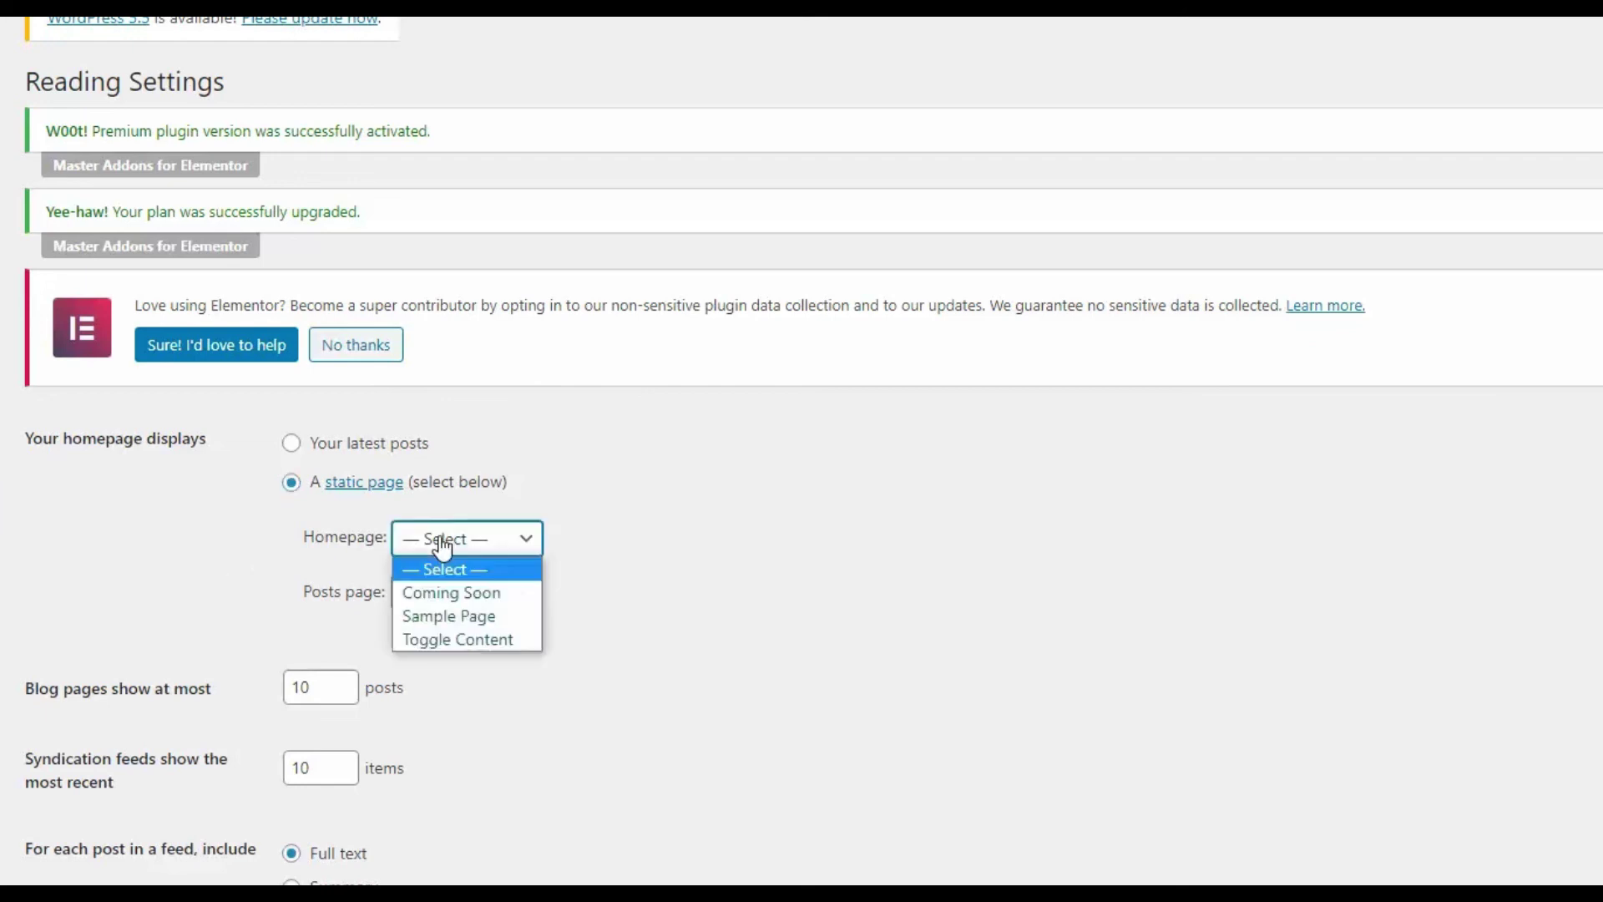
click(481, 595)
scroll(294, 730, down, 2)
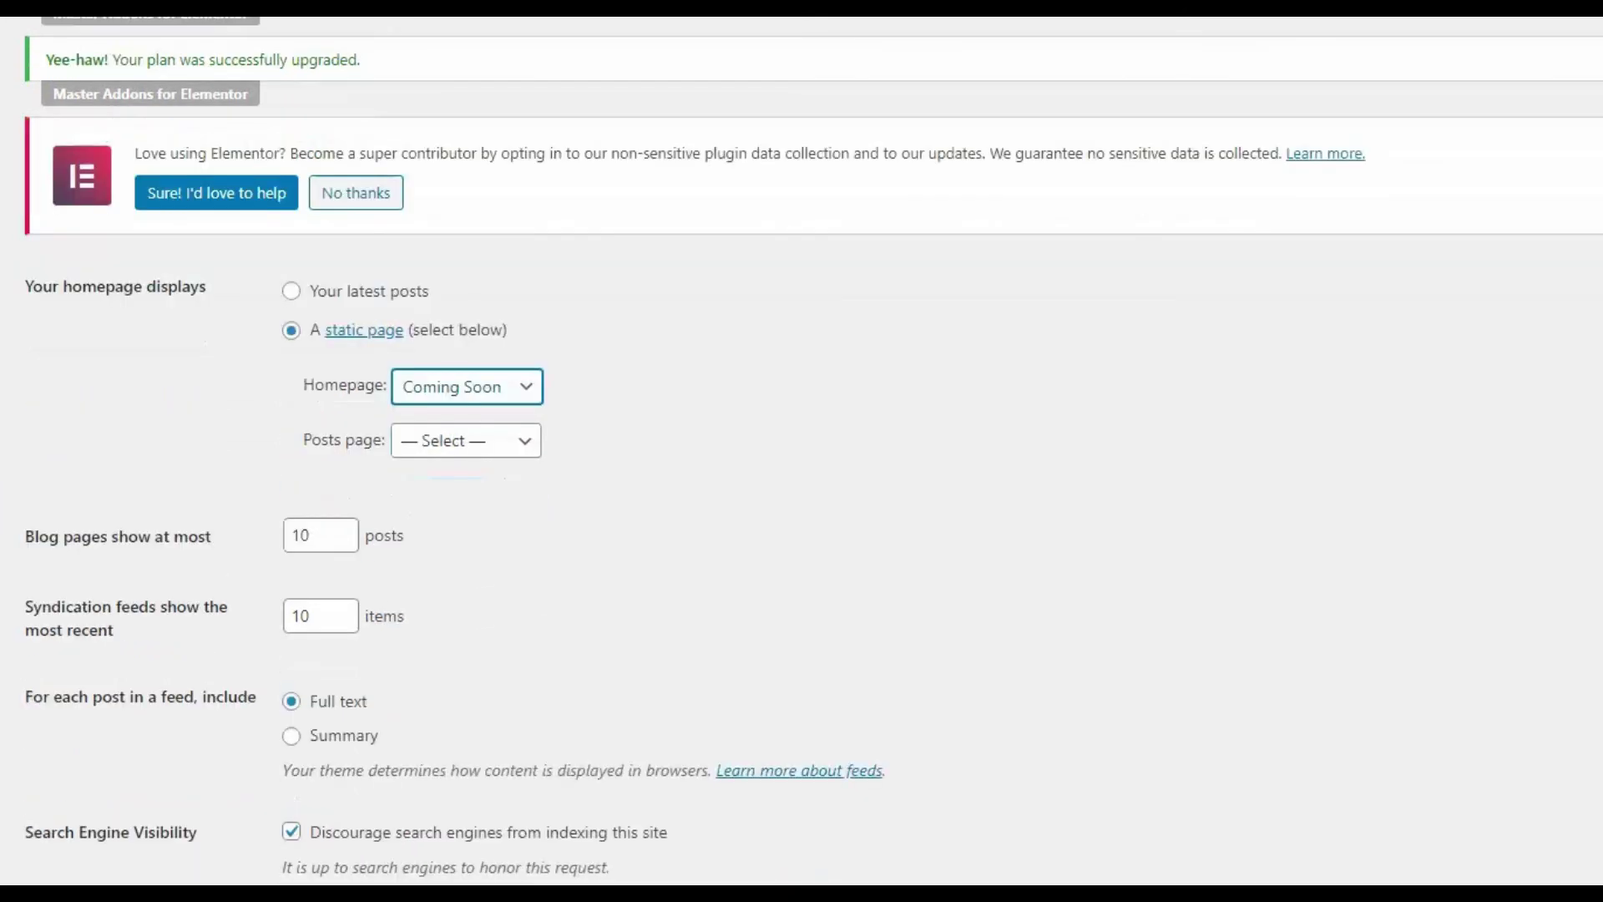
click(563, 221)
scroll(562, 221, up, 2)
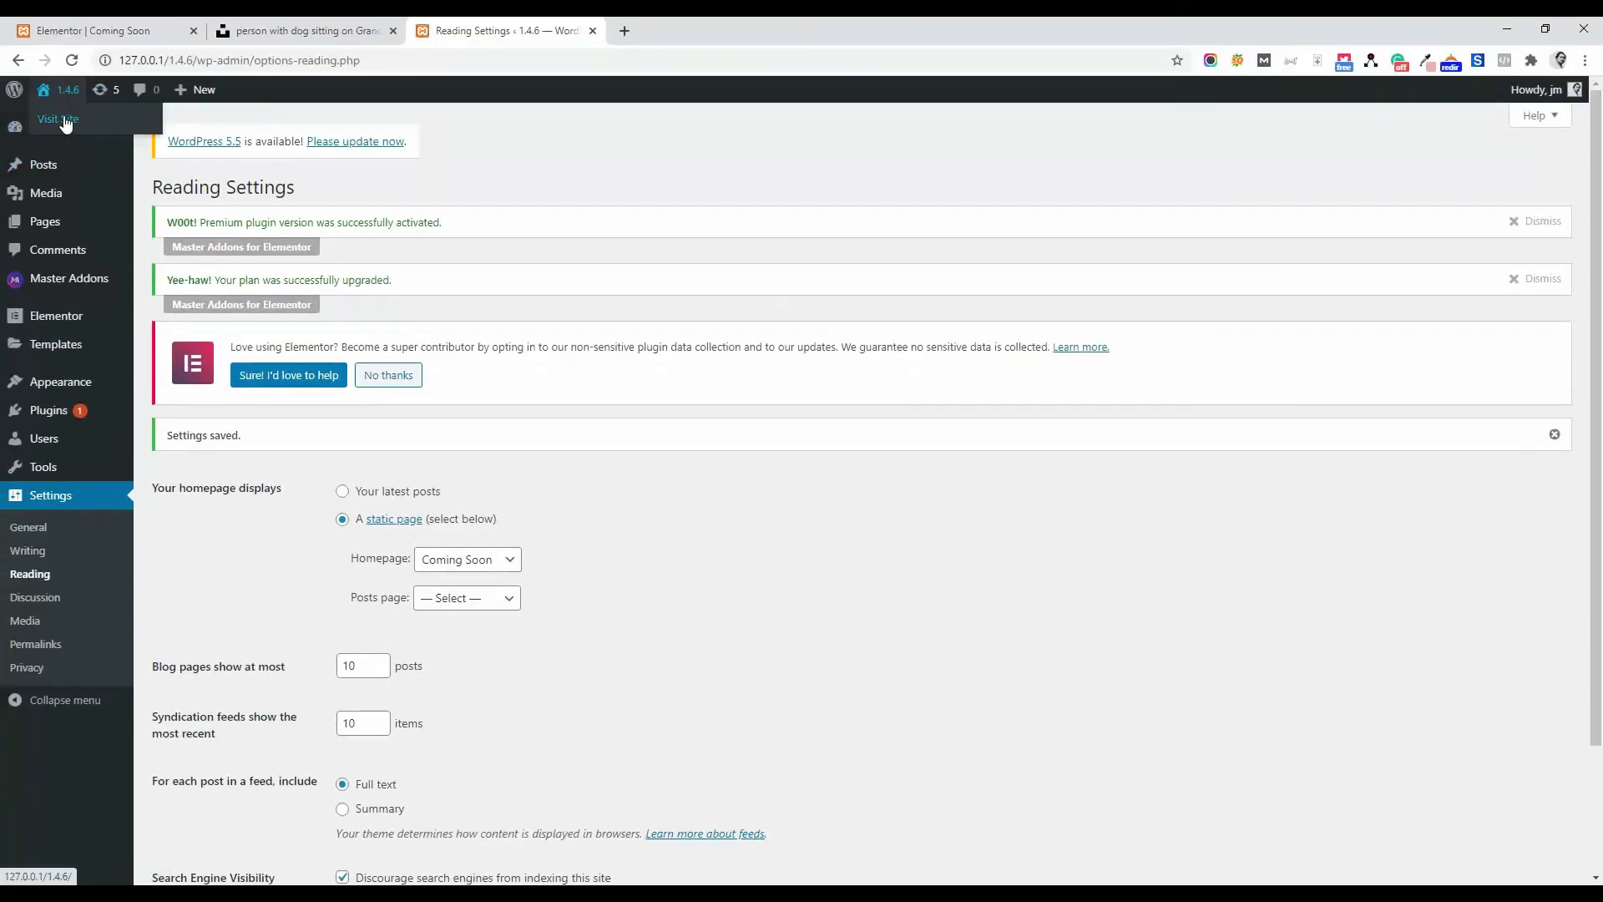
middle_click(58, 119)
key(ctrl+Tab)
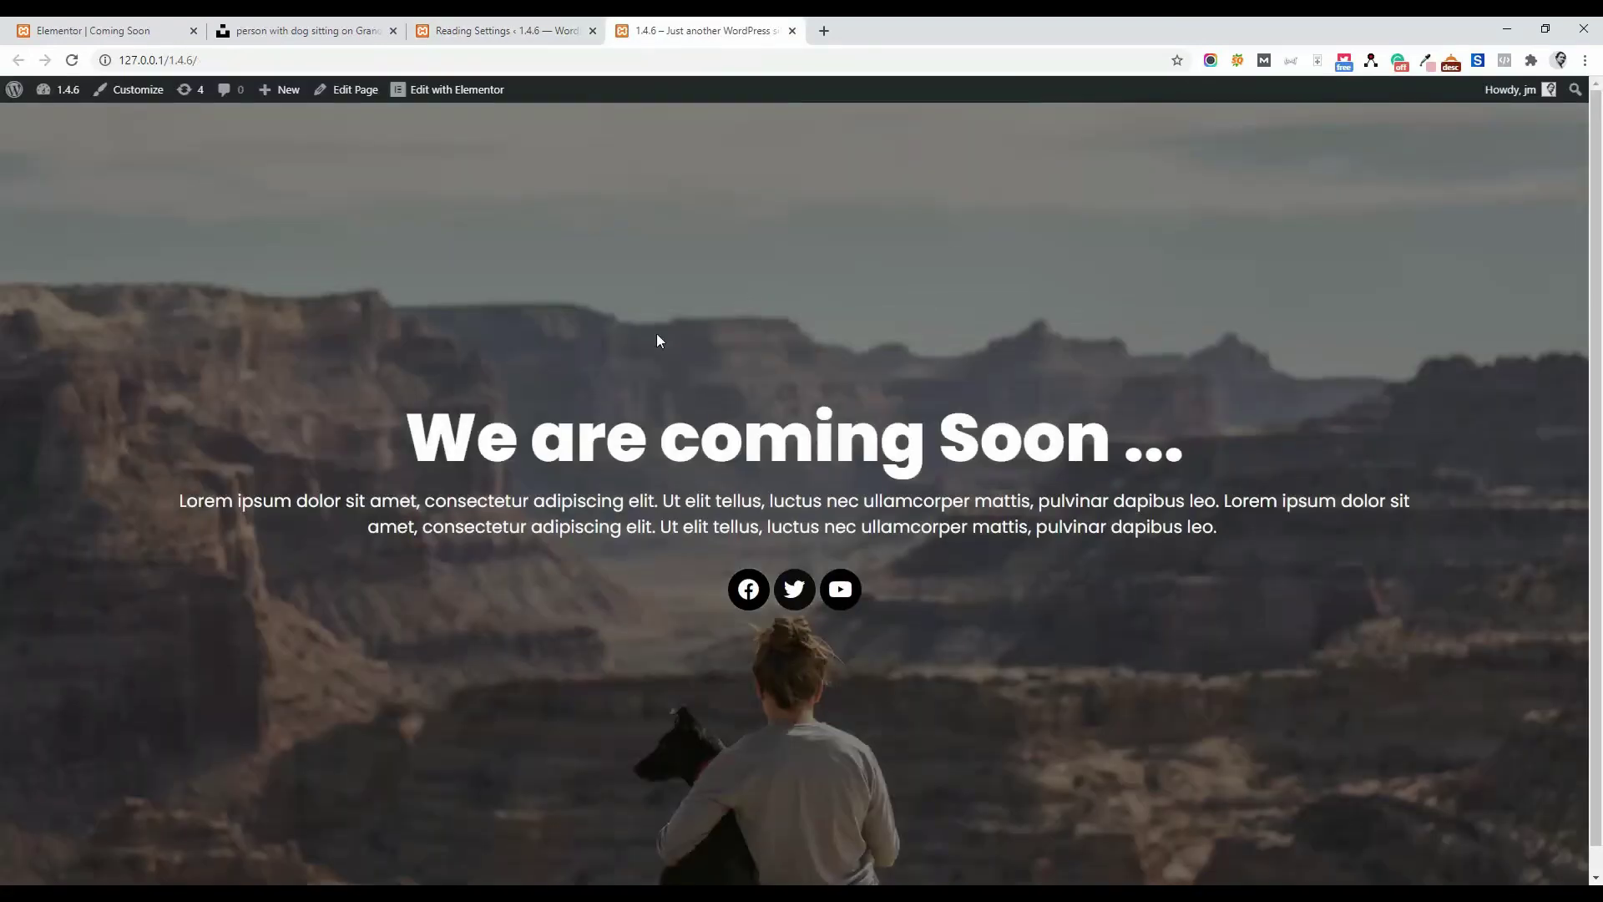
scroll(460, 376, down, 1)
scroll(929, 363, up, 1)
scroll(930, 363, down, 1)
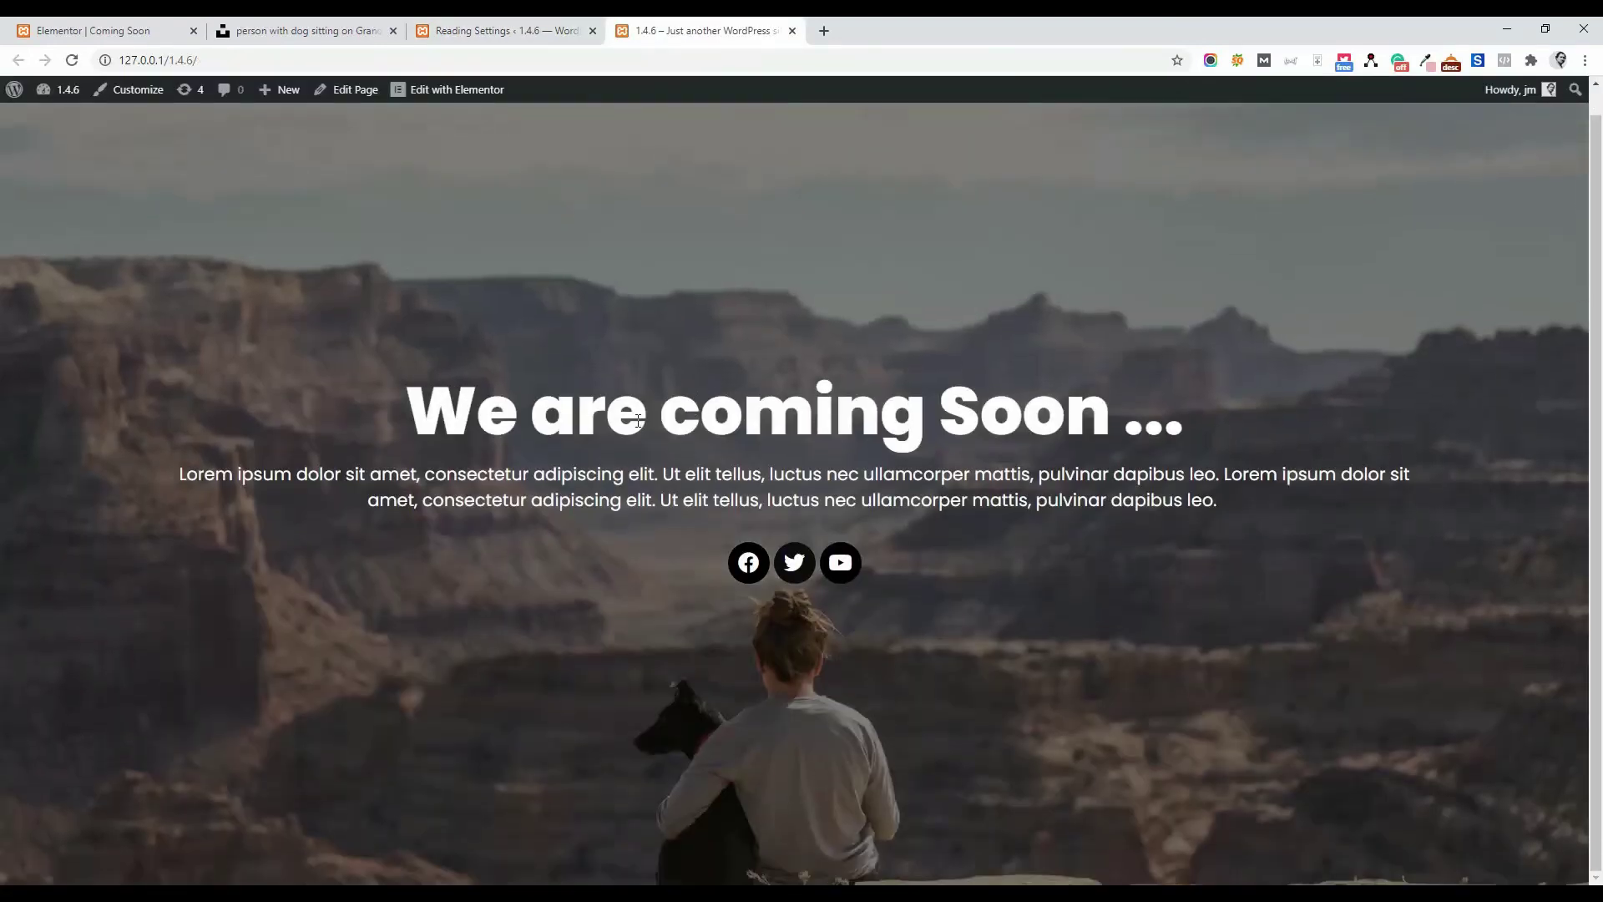
scroll(929, 363, up, 1)
scroll(725, 395, down, 1)
scroll(727, 346, up, 1)
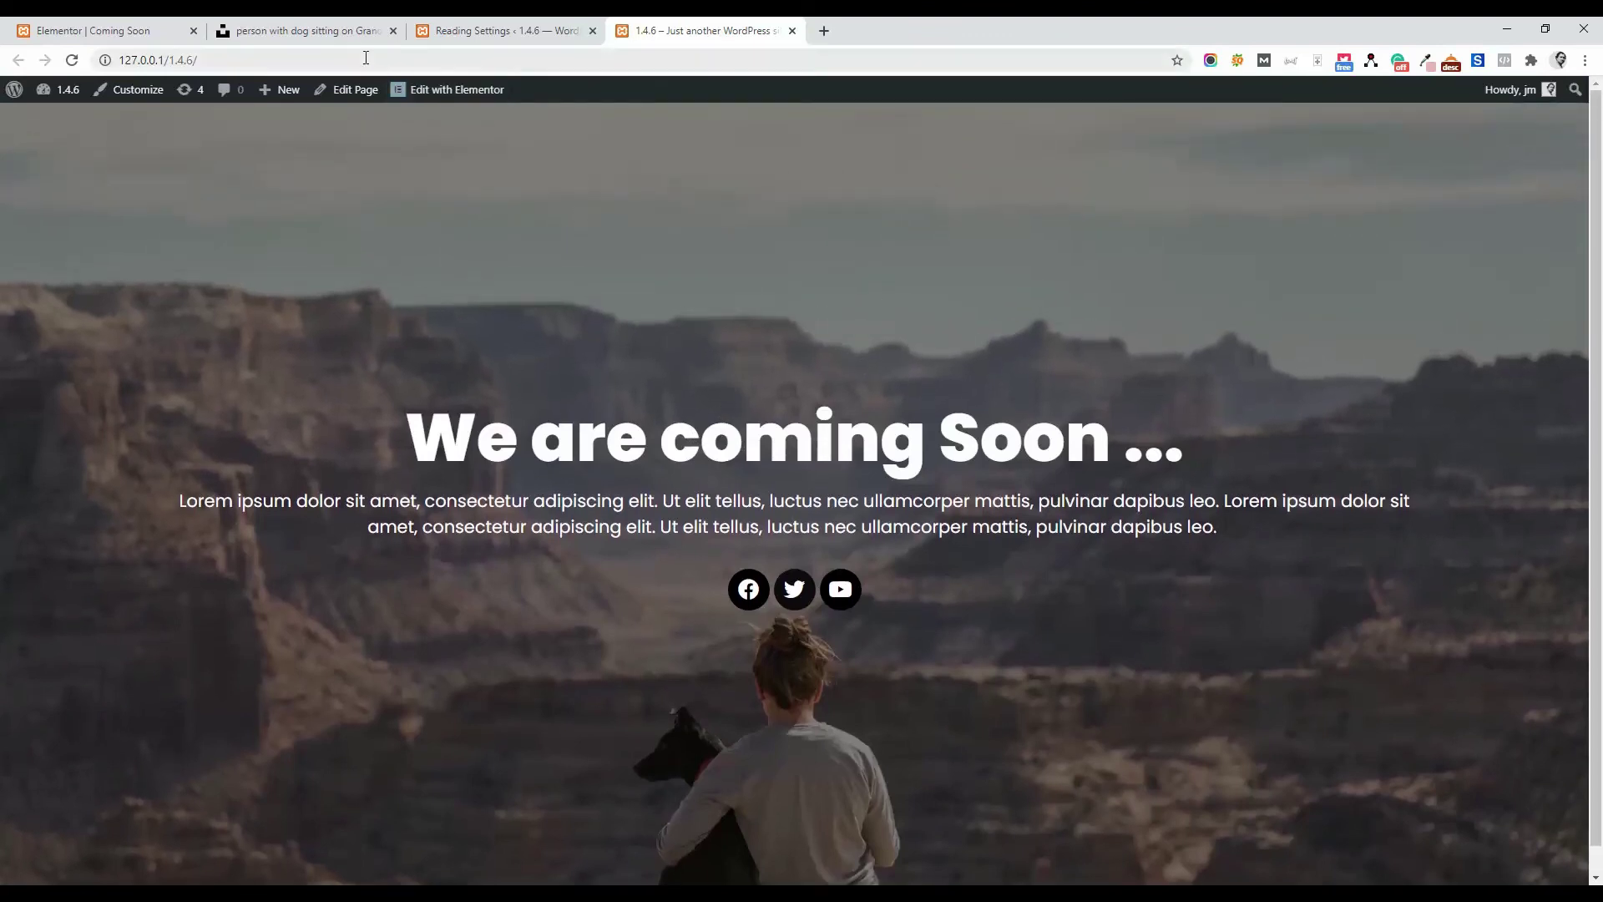
click(414, 58)
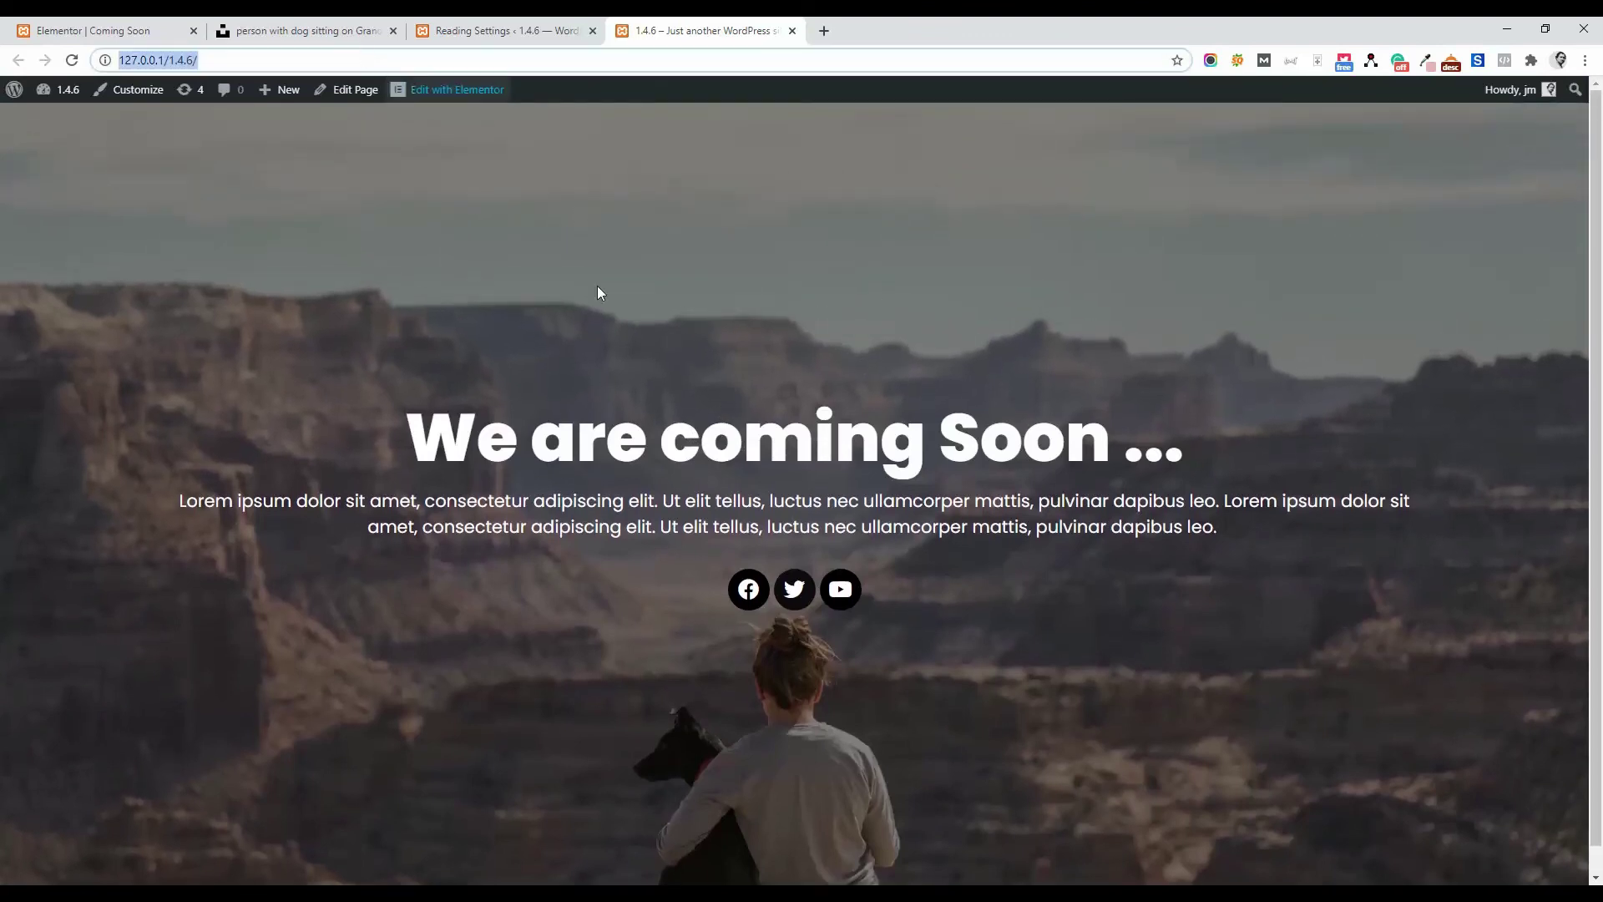
click(1559, 59)
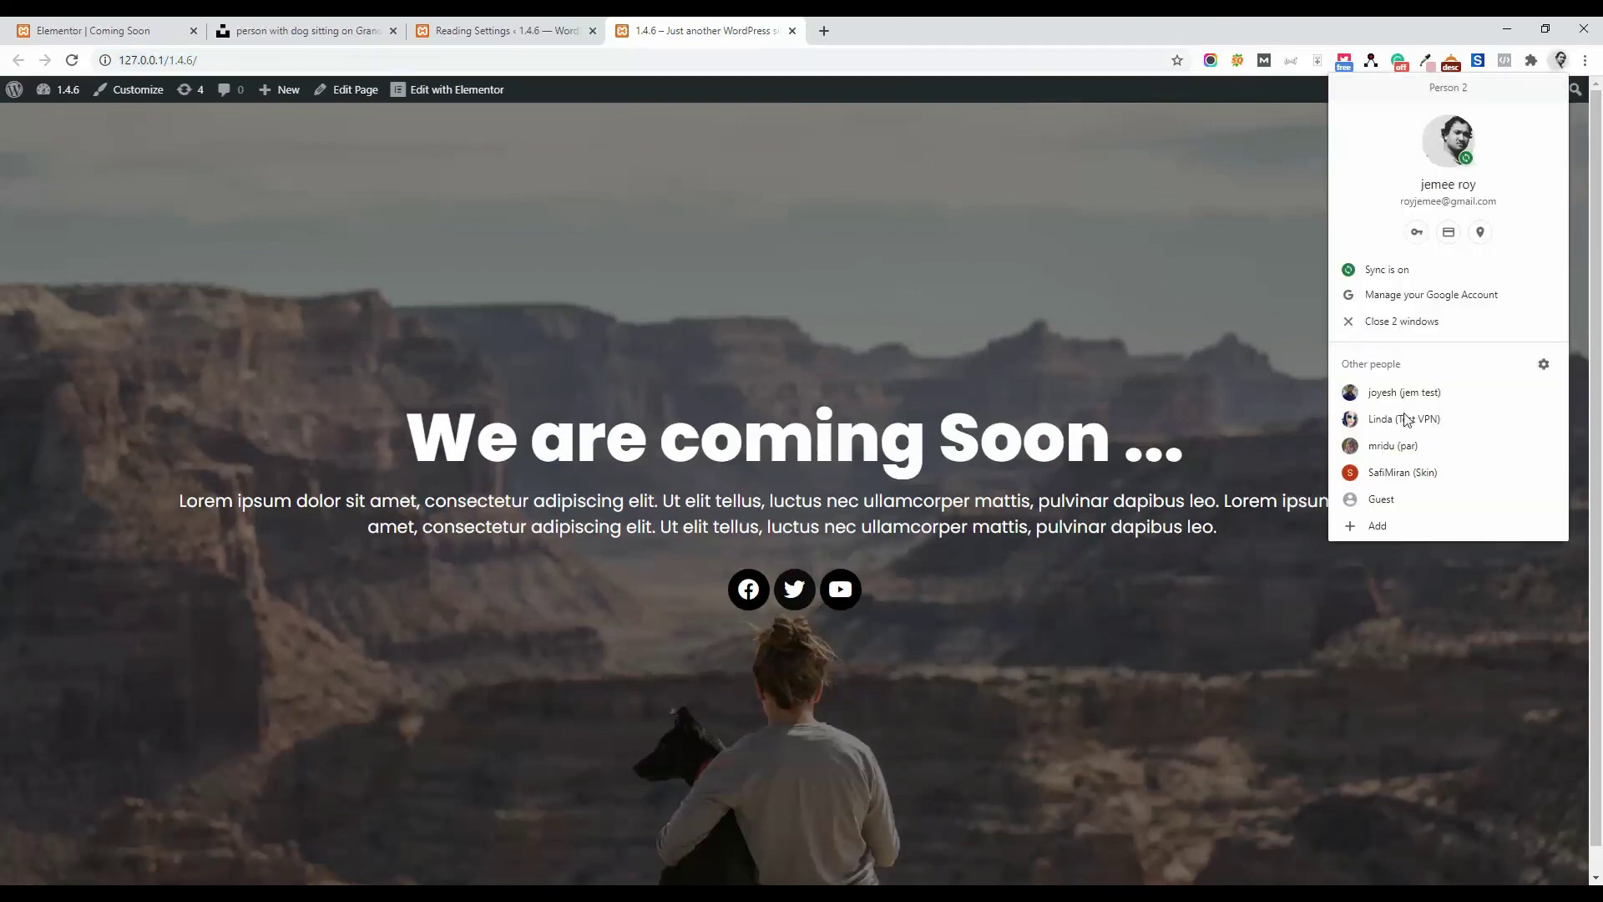
Load the site URL in a Guest window and view the Coming Soon page as a visitor.
click(1376, 501)
text(http://127.0.0.1/1.4.6/)
key(Return)
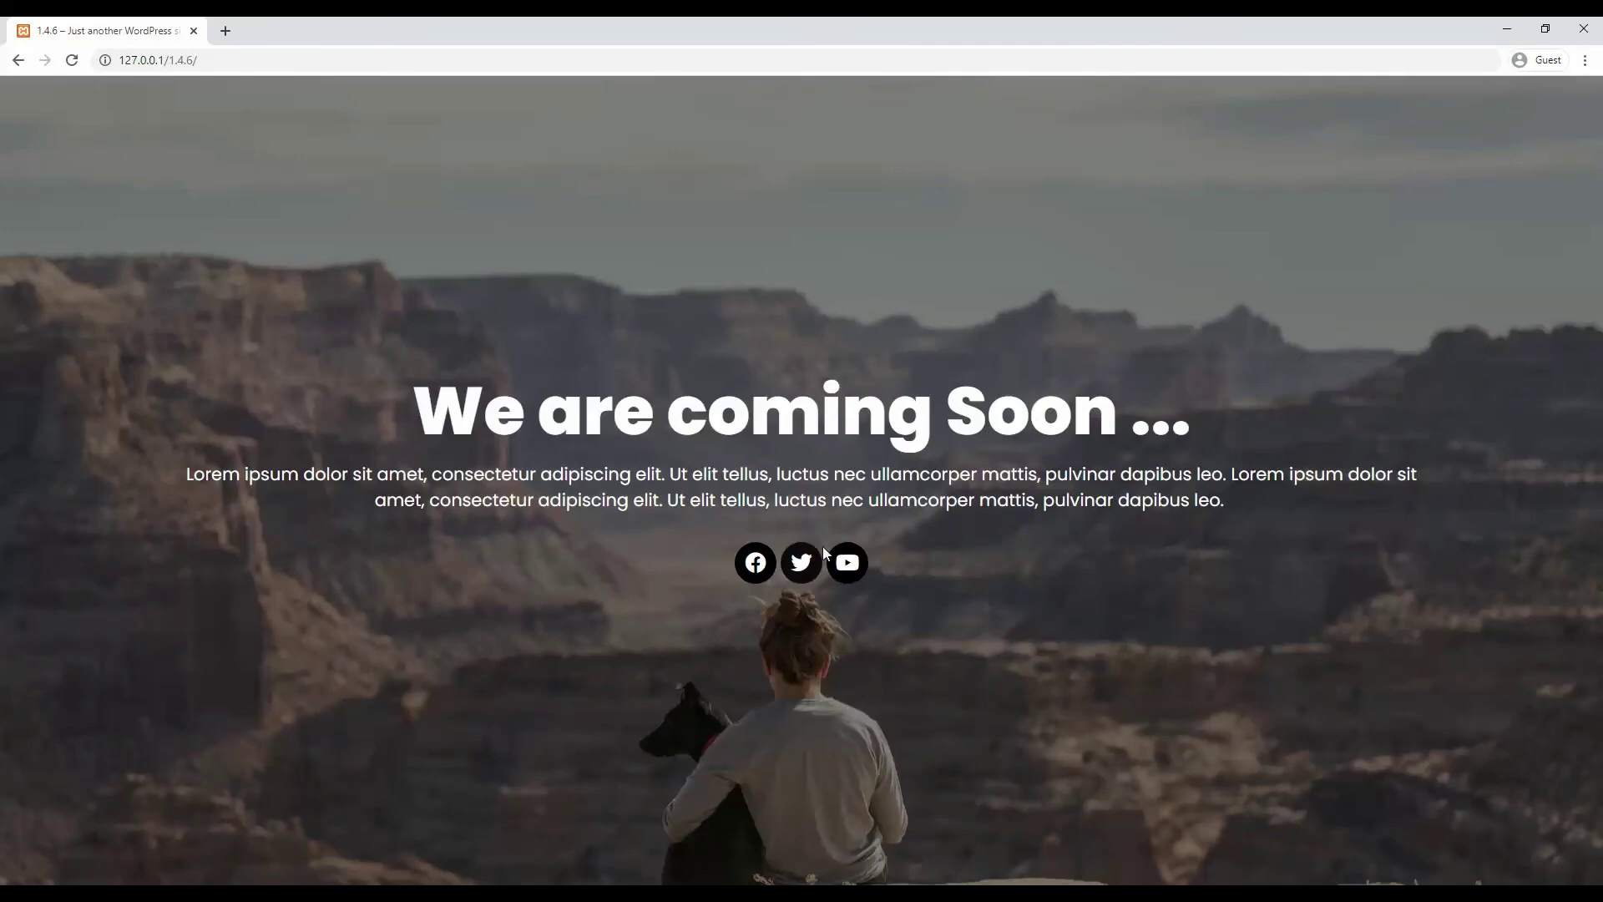
drag(172, 477, 1359, 520)
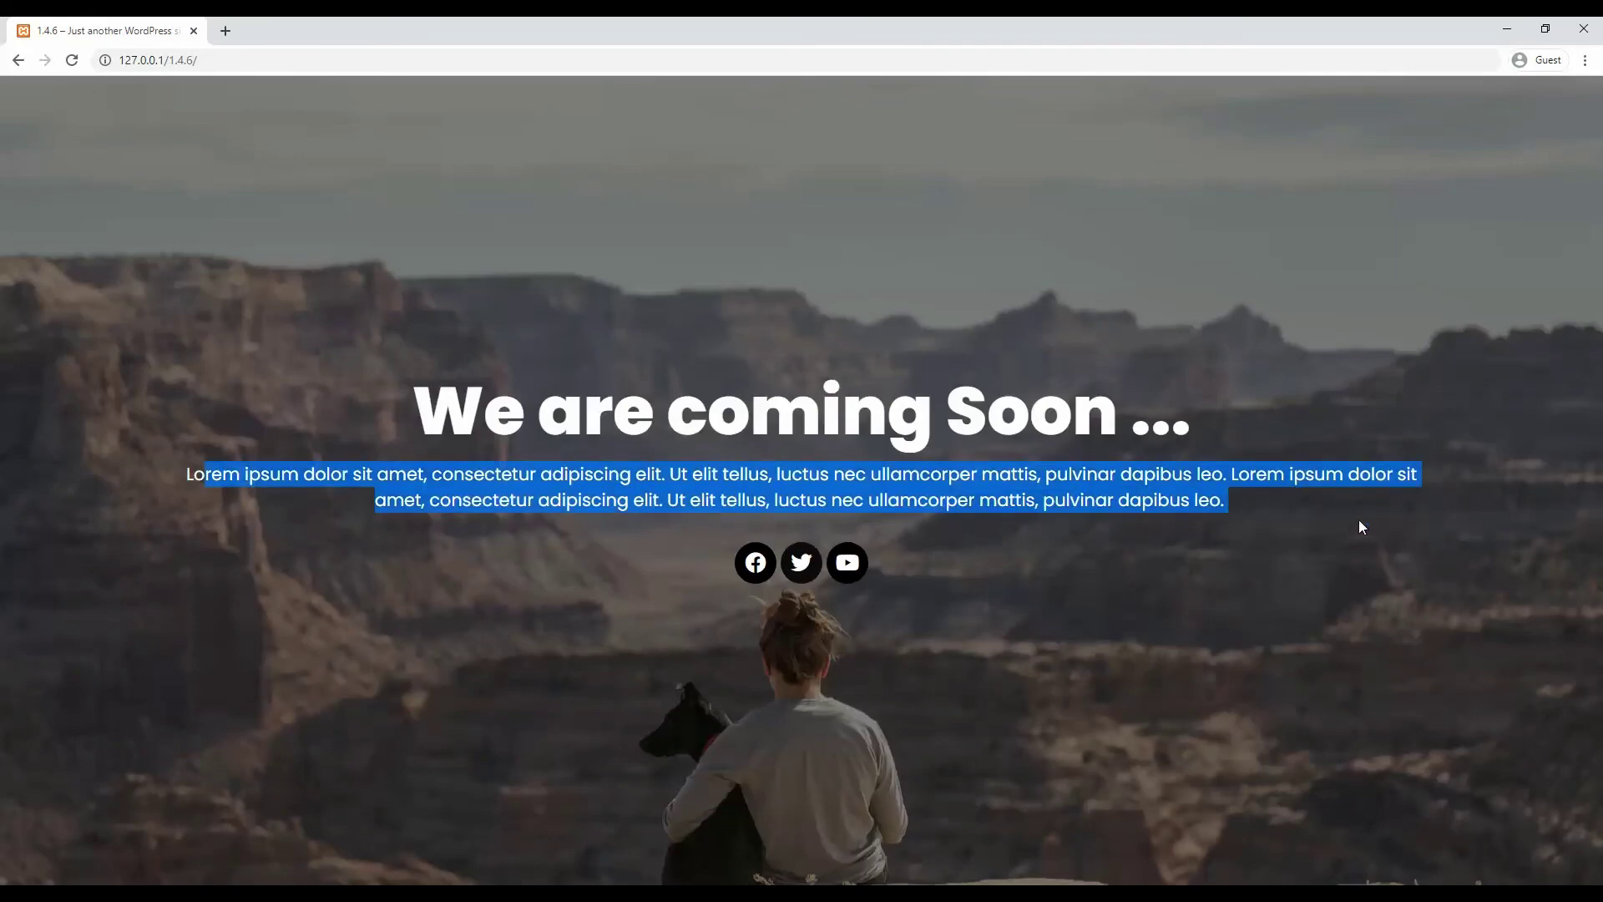
click(1068, 539)
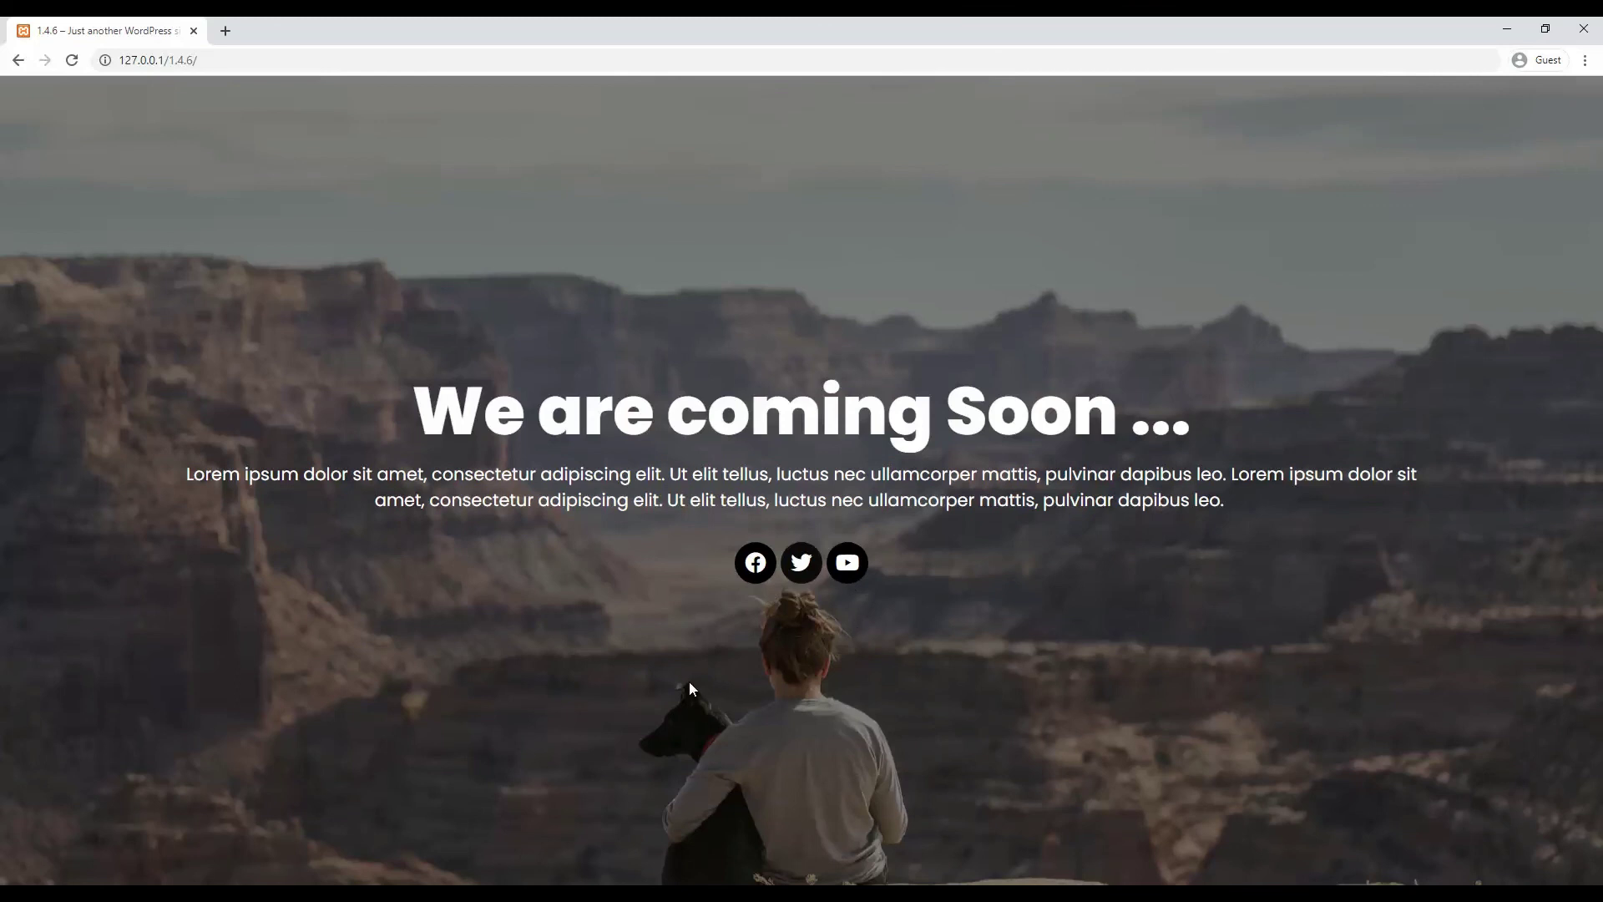